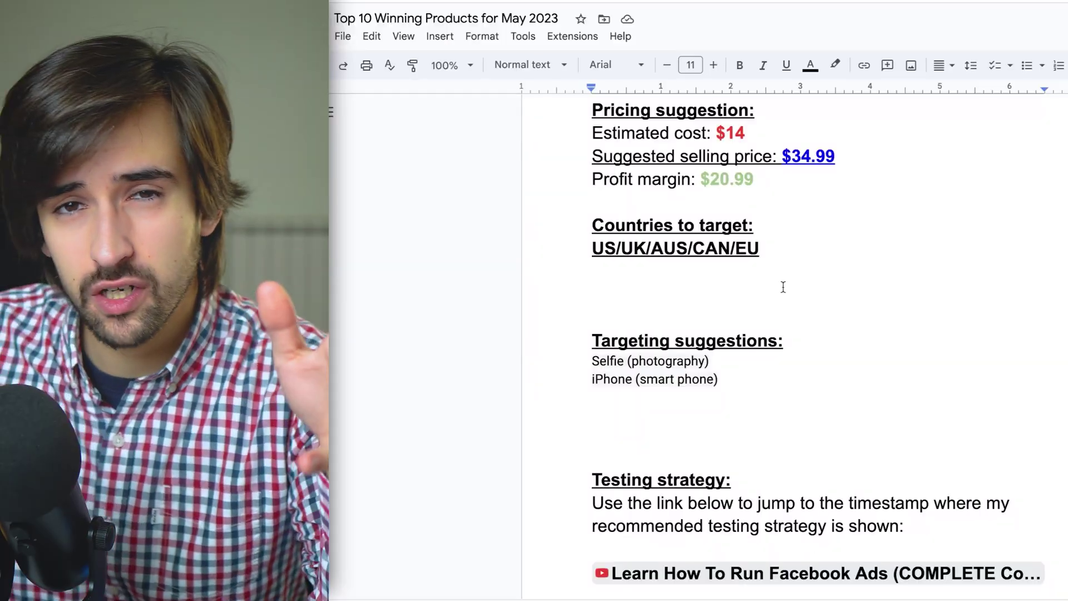
# Step: Review the pricing suggestion, target countries, competitor store and AliExpress link in the Top 10 Winning Products for May 2023 document
pyautogui.scroll(6, 963, 373)
pyautogui.scroll(6, 964, 373)
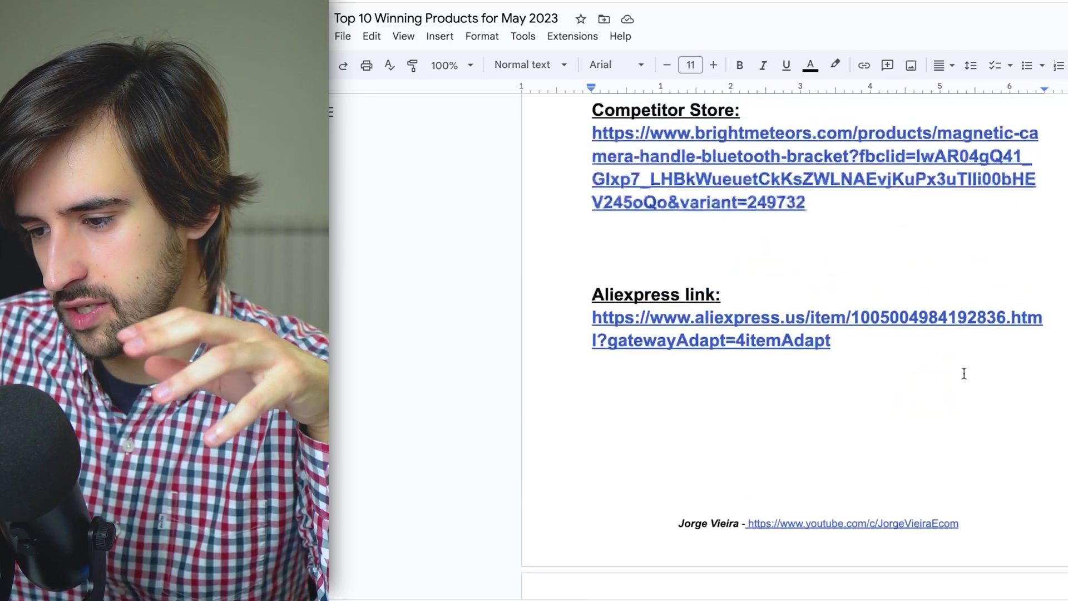
pyautogui.scroll(4, 964, 373)
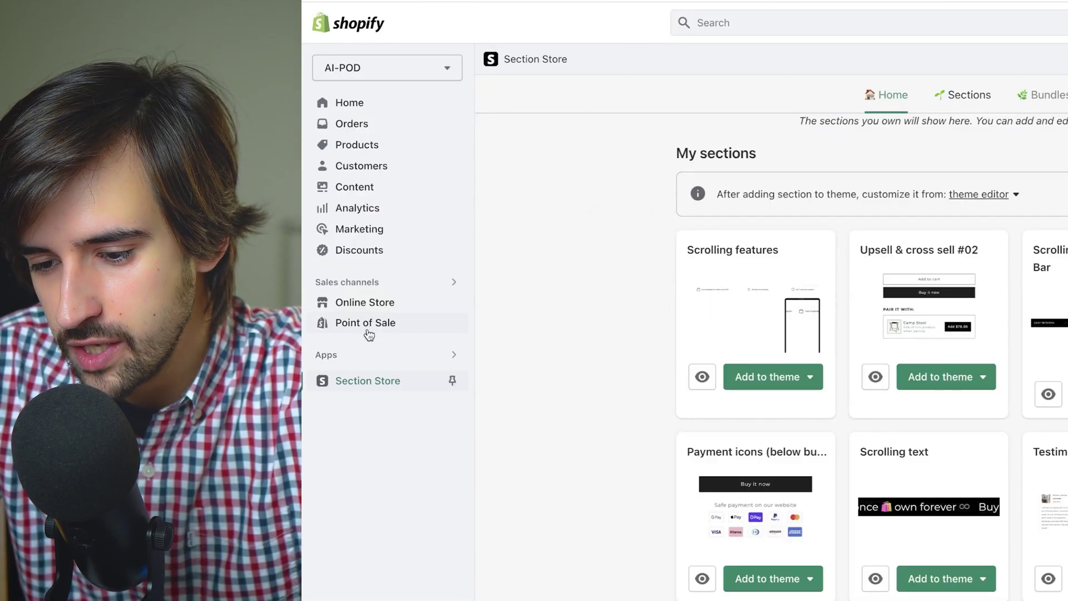
# Step: In the Shopify admin, view the online store's themes and look through the owned sections in the Section Store app
pyautogui.click(366, 301)
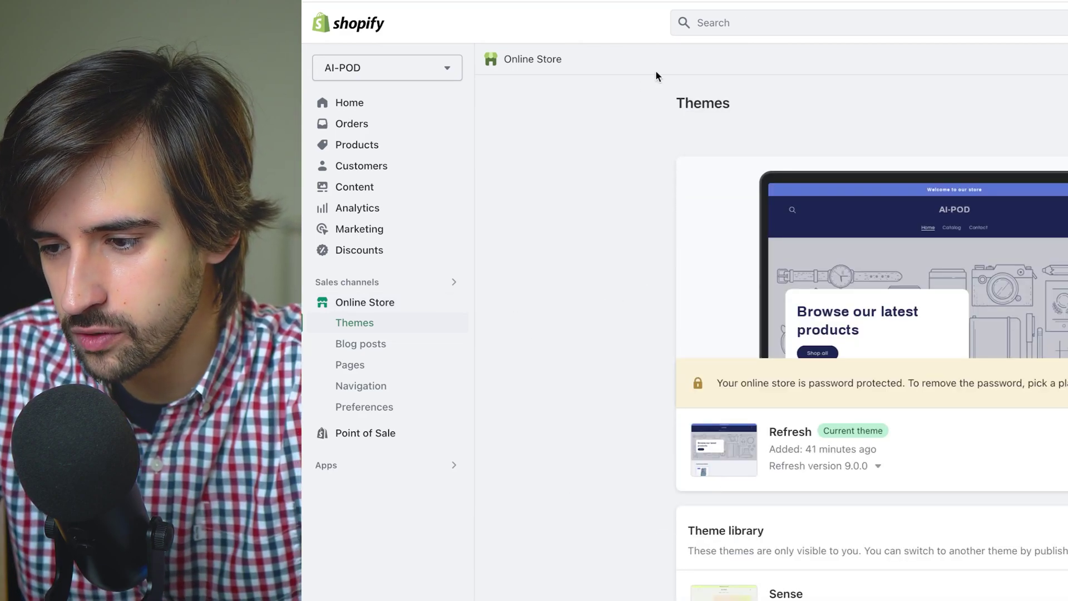
pyautogui.click(427, 461)
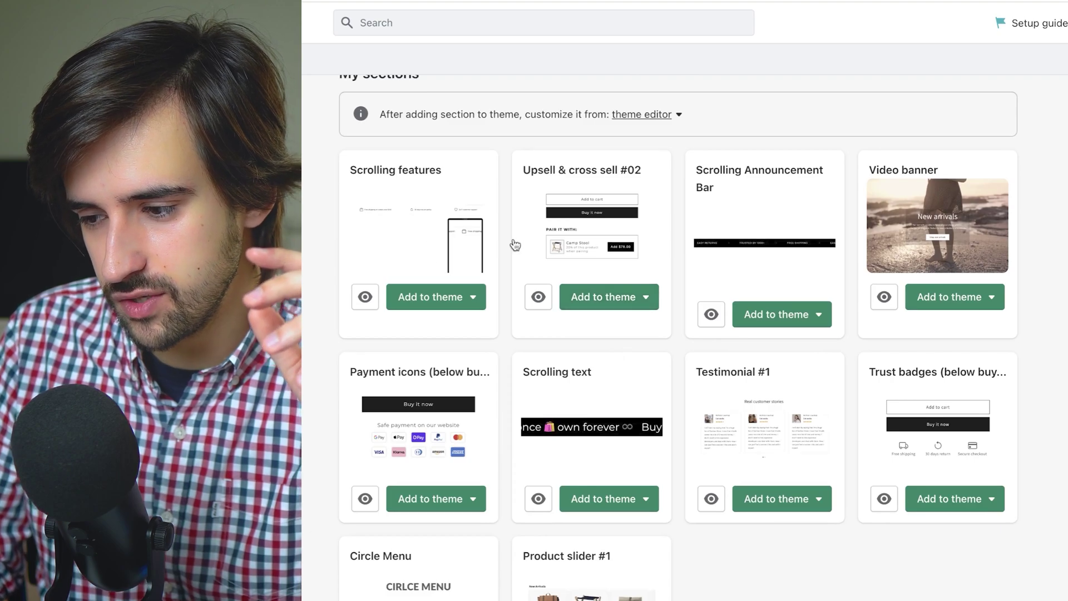
pyautogui.scroll(-1, 515, 246)
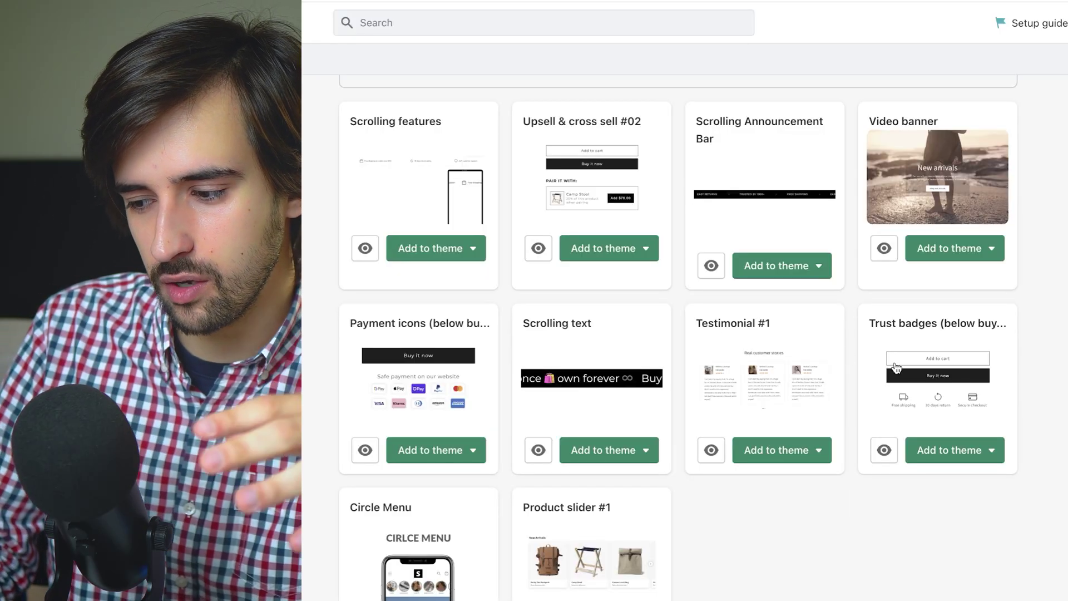
pyautogui.scroll(2, 896, 367)
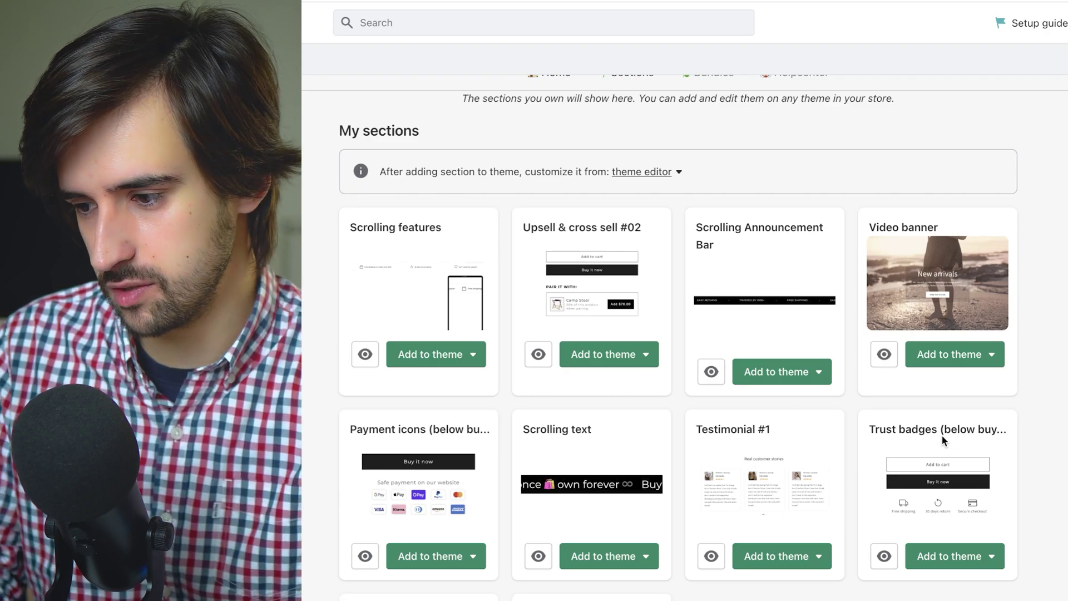
pyautogui.scroll(-1, 453, 163)
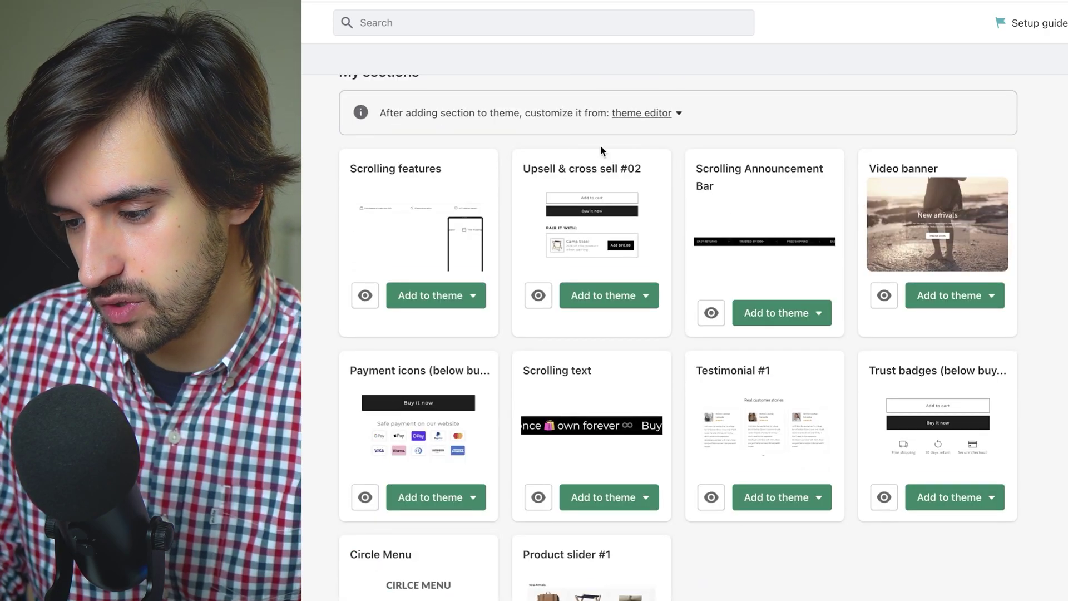
pyautogui.scroll(-1, 601, 150)
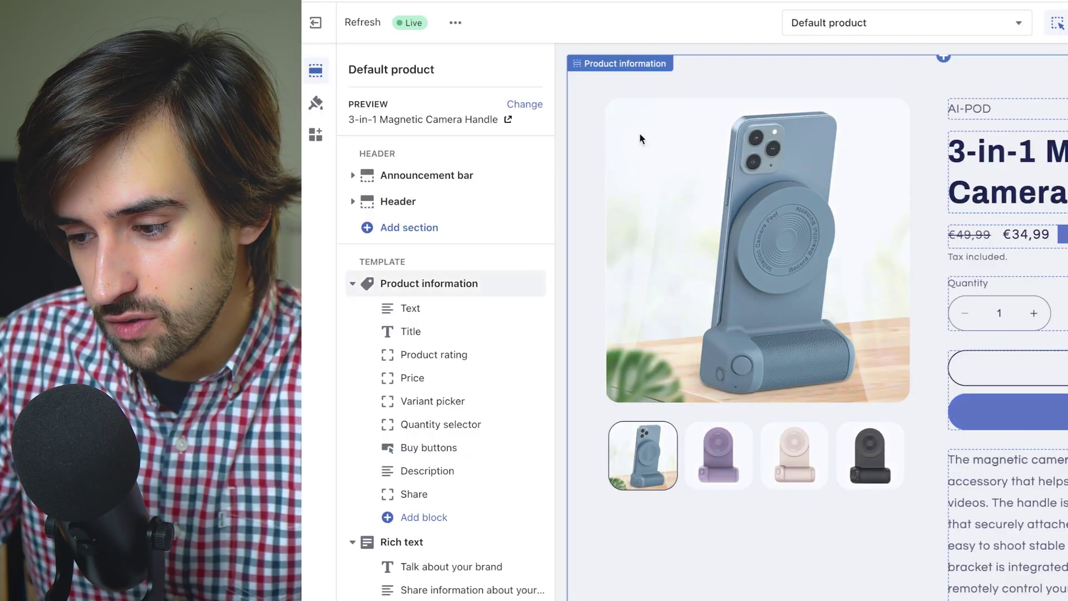
# Step: Examine the Default product template for the 3-in-1 Magnetic Camera Handle, from the header logo through title, price and description
pyautogui.scroll(3, 789, 291)
pyautogui.scroll(-2, 856, 284)
pyautogui.scroll(2, 856, 284)
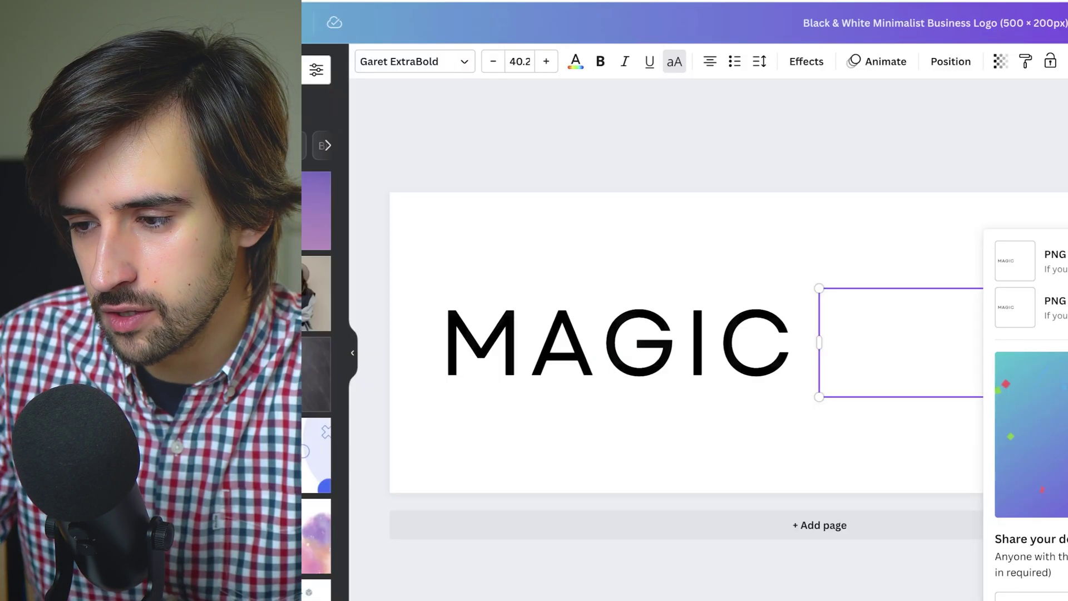
pyautogui.click(654, 212)
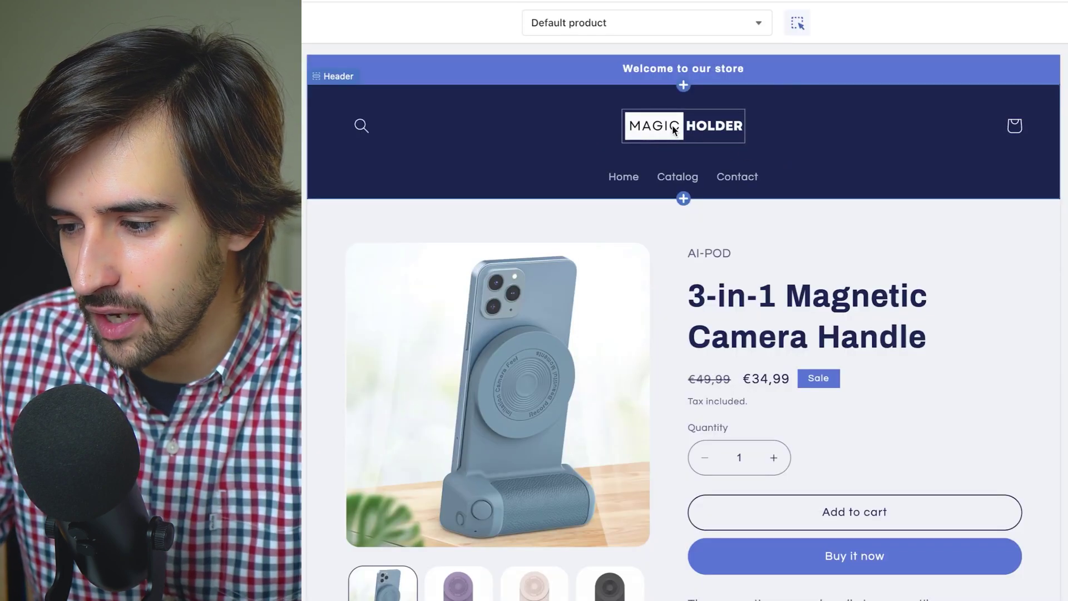
pyautogui.scroll(-2, 770, 354)
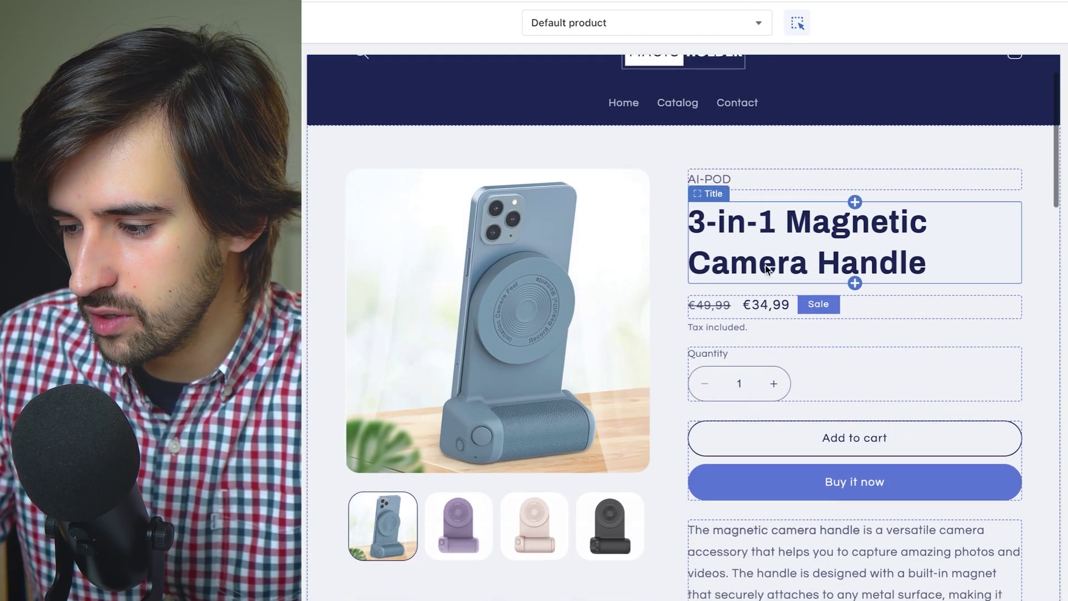
pyautogui.scroll(-5, 745, 222)
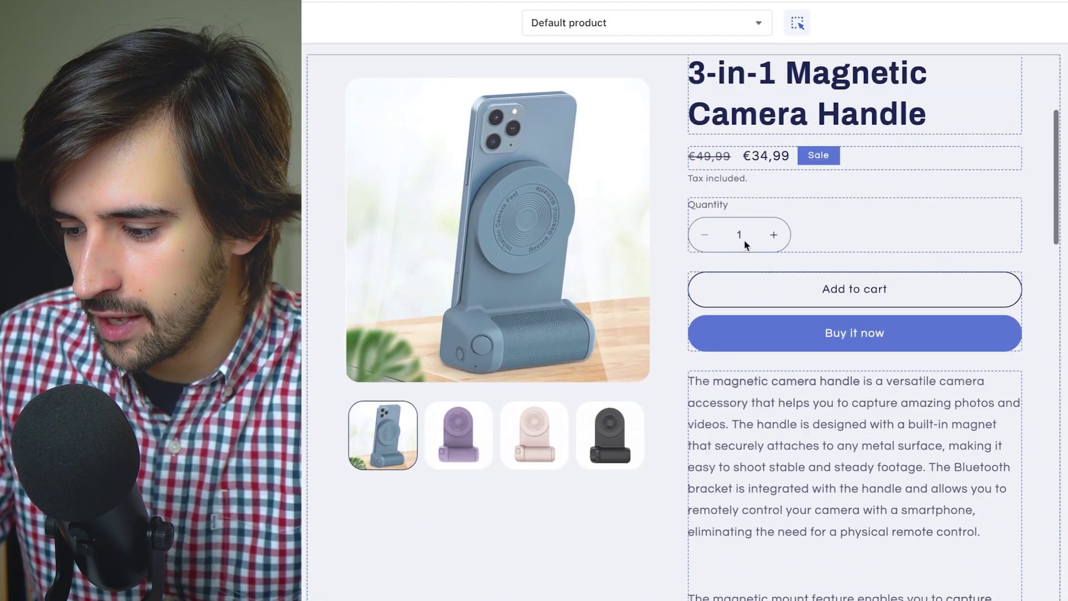
pyautogui.scroll(-7, 741, 278)
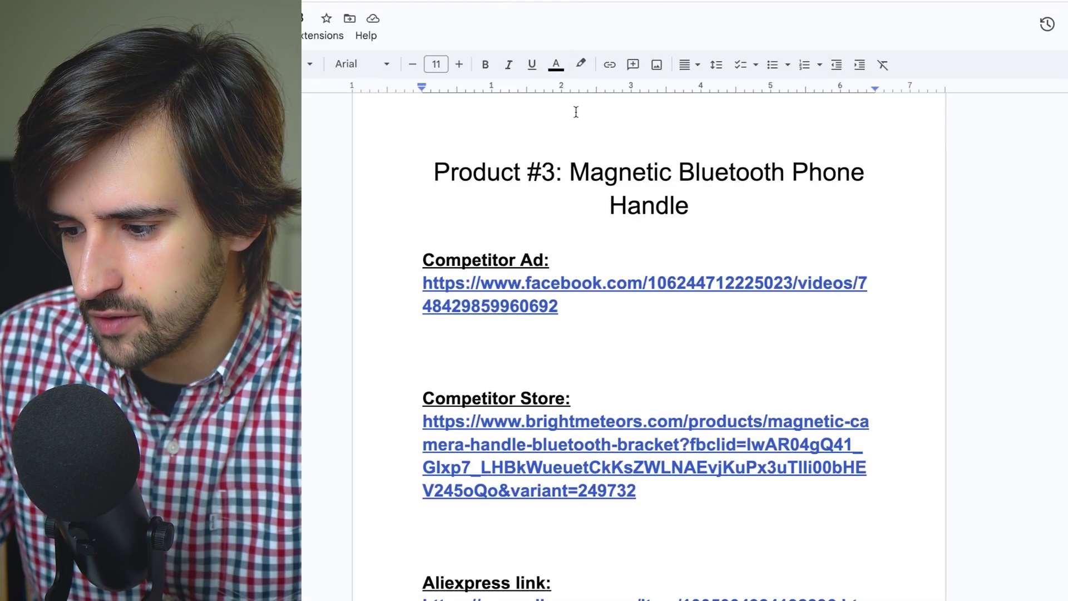
pyautogui.scroll(-15, 626, 288)
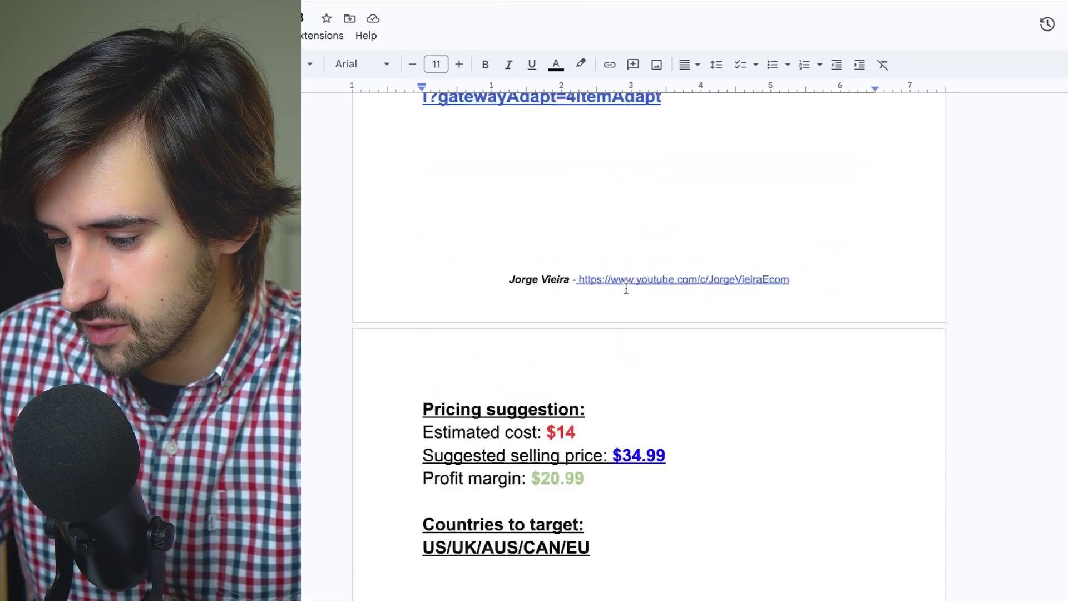
# Step: Check the pricing suggestion in the product document and examine the template's placeholder sections below the product information
pyautogui.scroll(-8, 625, 288)
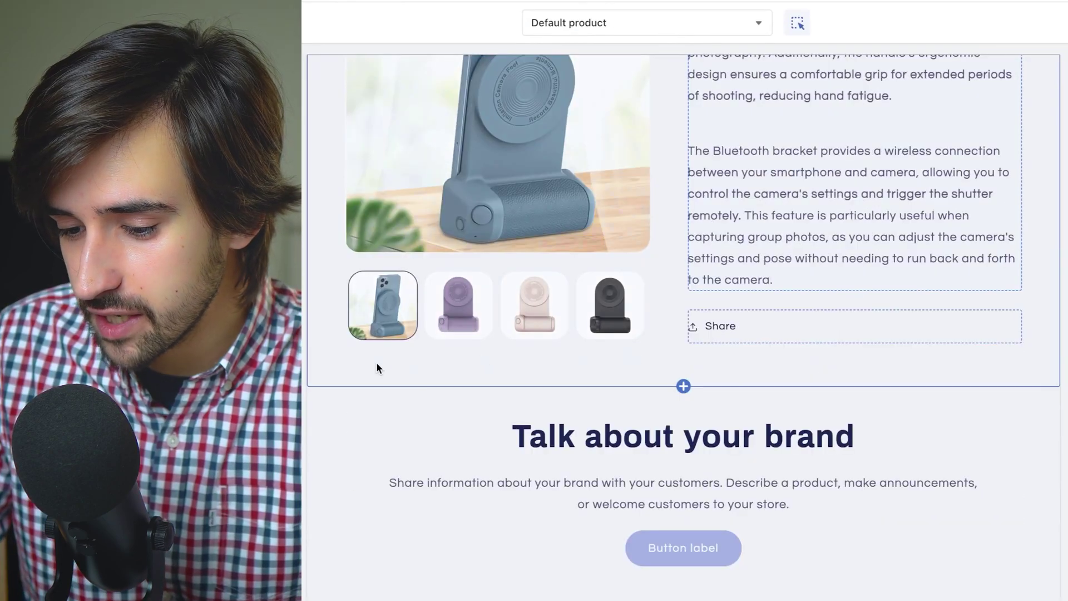
pyautogui.scroll(3, 378, 367)
pyautogui.scroll(-12, 522, 375)
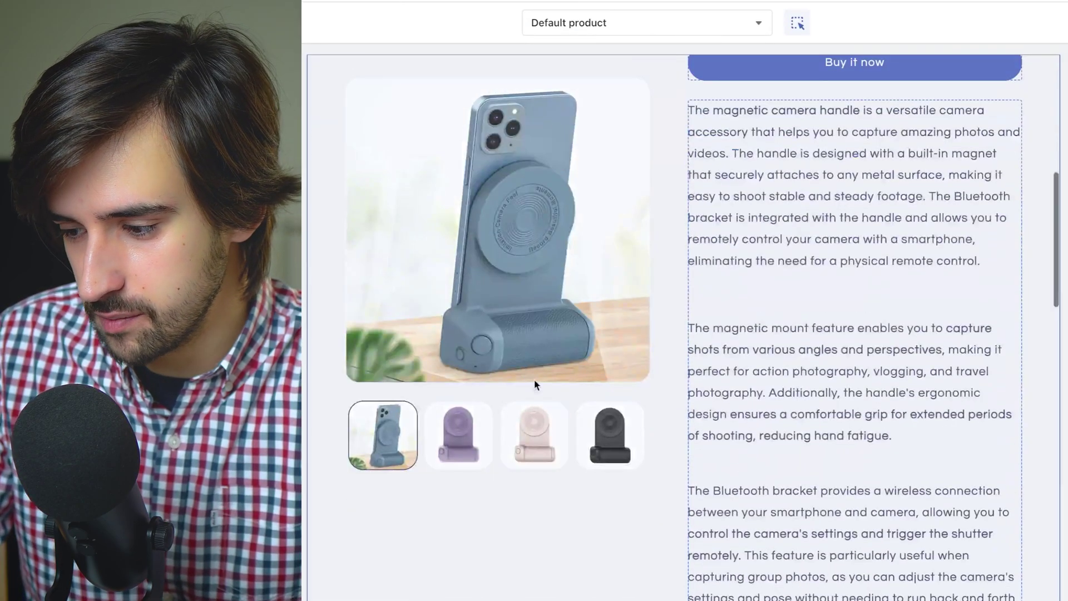
pyautogui.scroll(-12, 568, 267)
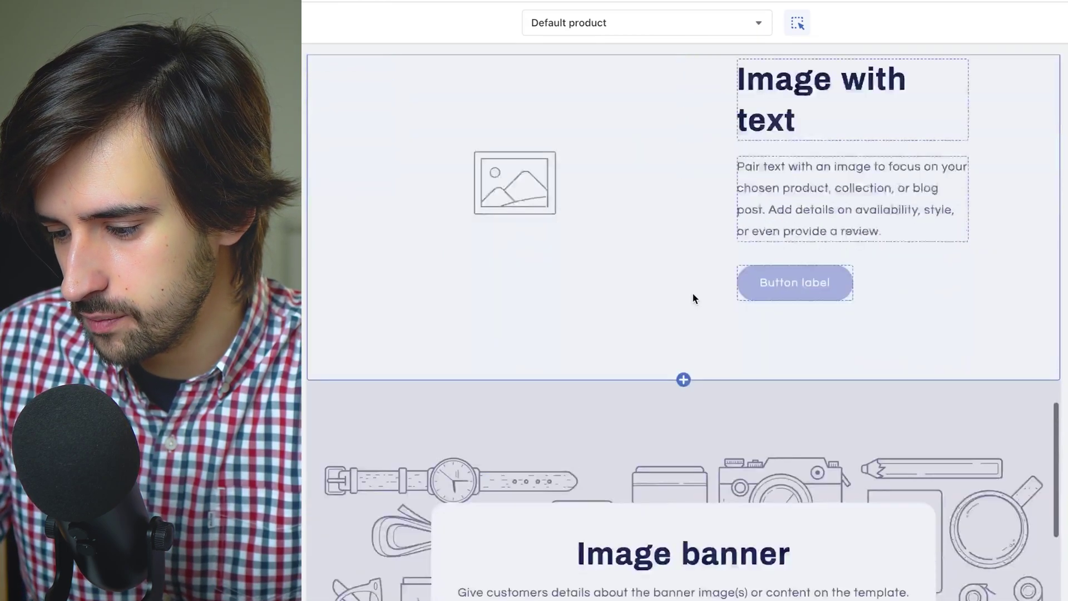
pyautogui.scroll(17, 684, 301)
pyautogui.scroll(8, 684, 293)
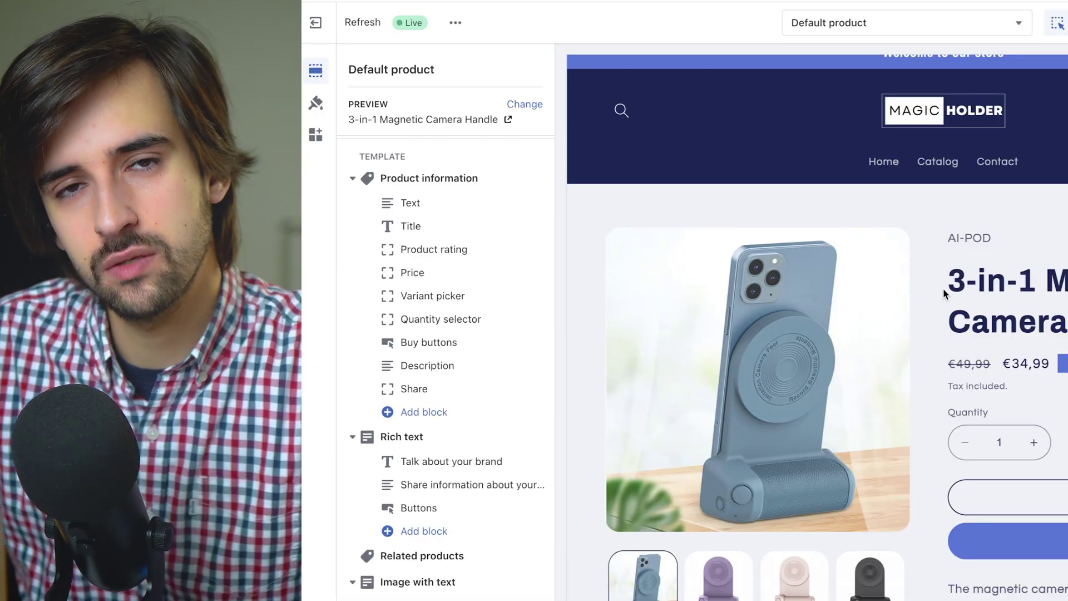
# Step: Hide the Text block showing the AI-POD vendor name in the Product information section
pyautogui.scroll(-2, 964, 240)
pyautogui.scroll(-1, 964, 240)
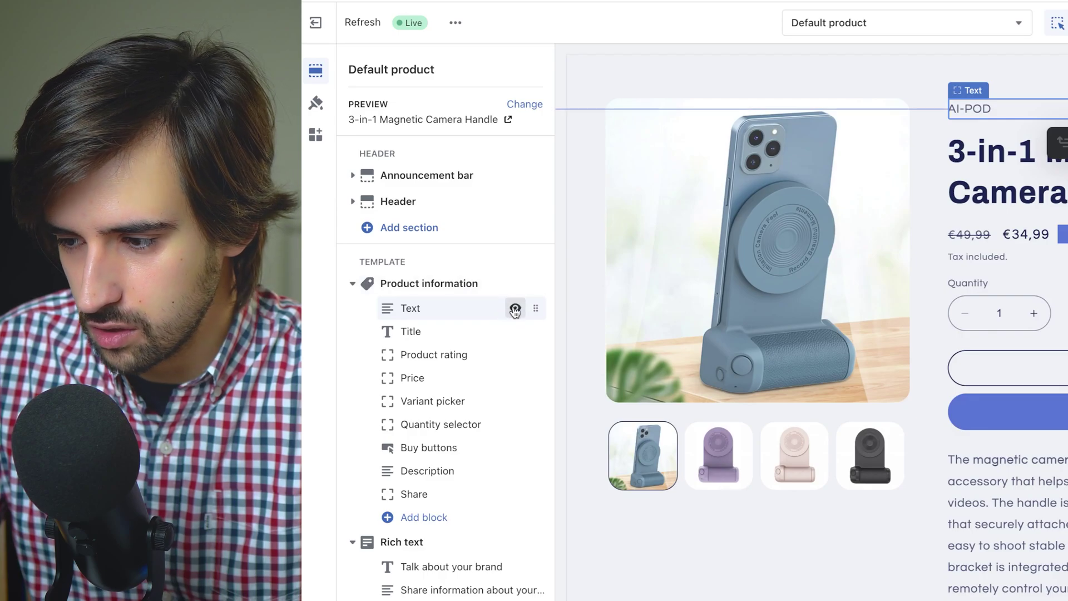
pyautogui.click(514, 310)
pyautogui.scroll(1, 995, 262)
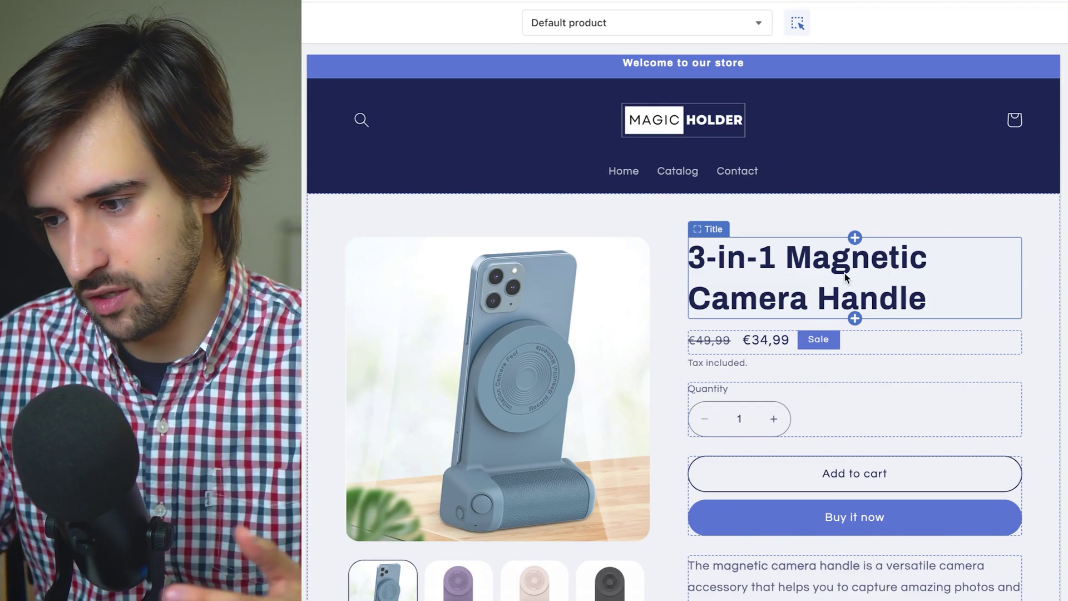
# Step: Review the product description in the template preview and open the 3-in-1 Magnetic Camera Handle product in the Shopify admin
pyautogui.scroll(-3, 604, 263)
pyautogui.scroll(-1, 707, 195)
pyautogui.scroll(-5, 706, 194)
pyautogui.scroll(-1, 707, 196)
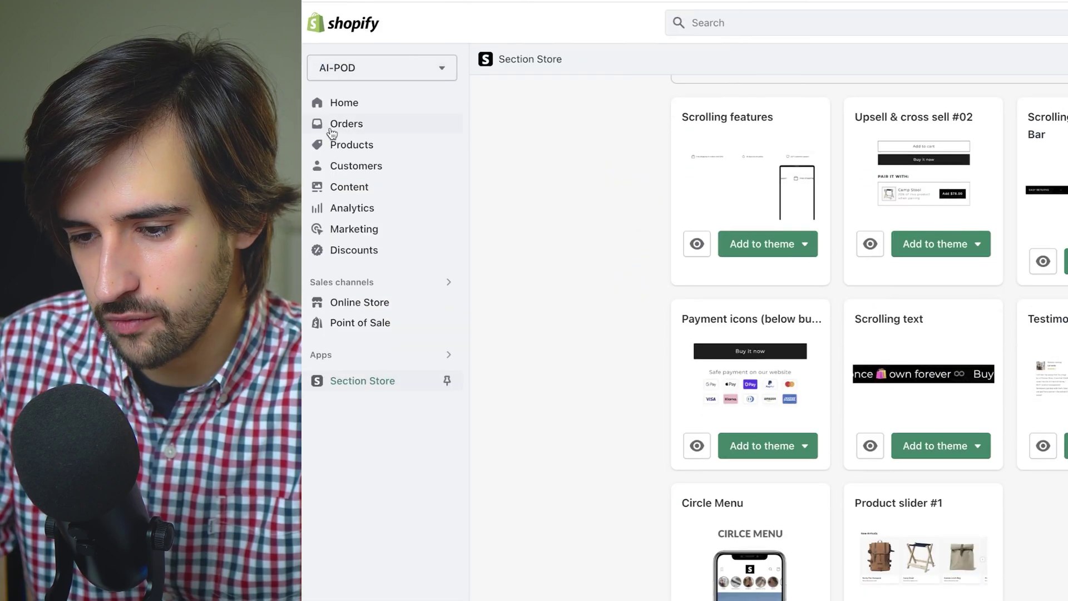
pyautogui.click(349, 143)
pyautogui.click(683, 182)
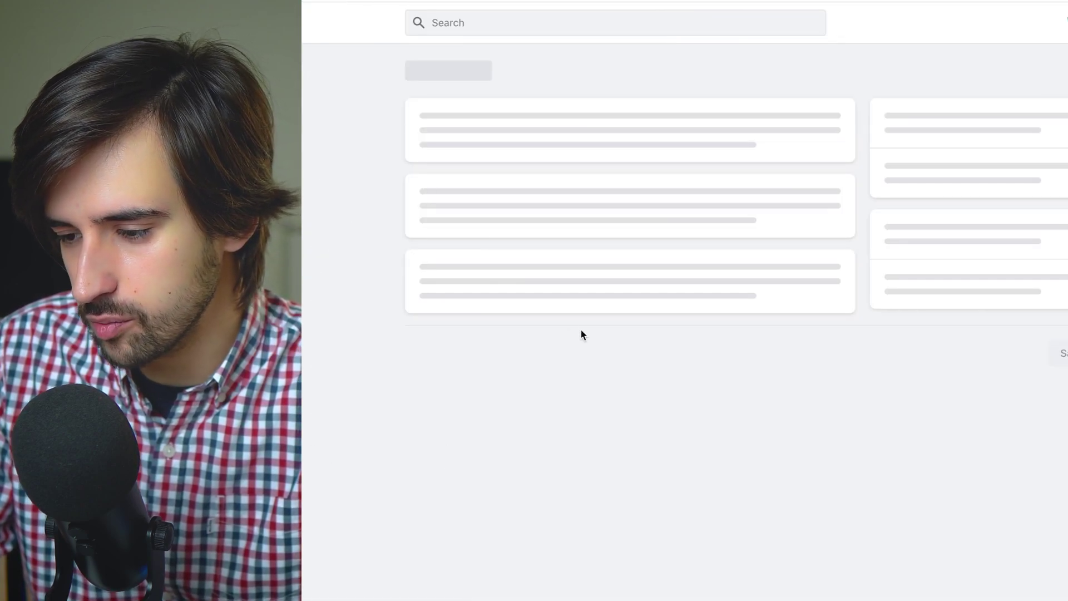
# Step: Compare the description in the product record with the template preview and hide the Description block in the Product information section
pyautogui.scroll(-1, 591, 335)
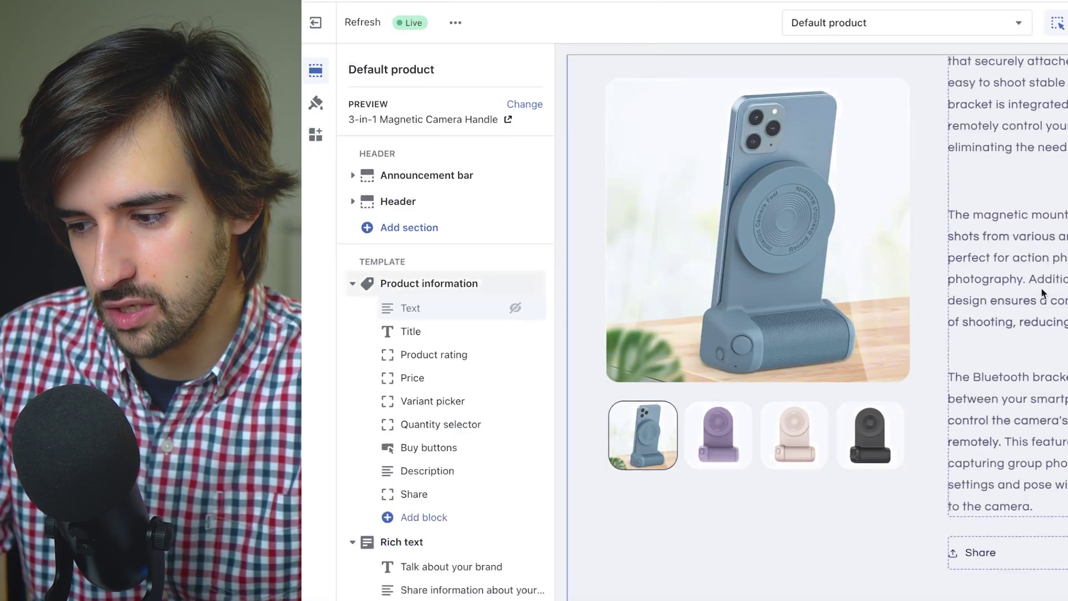
pyautogui.scroll(5, 1043, 293)
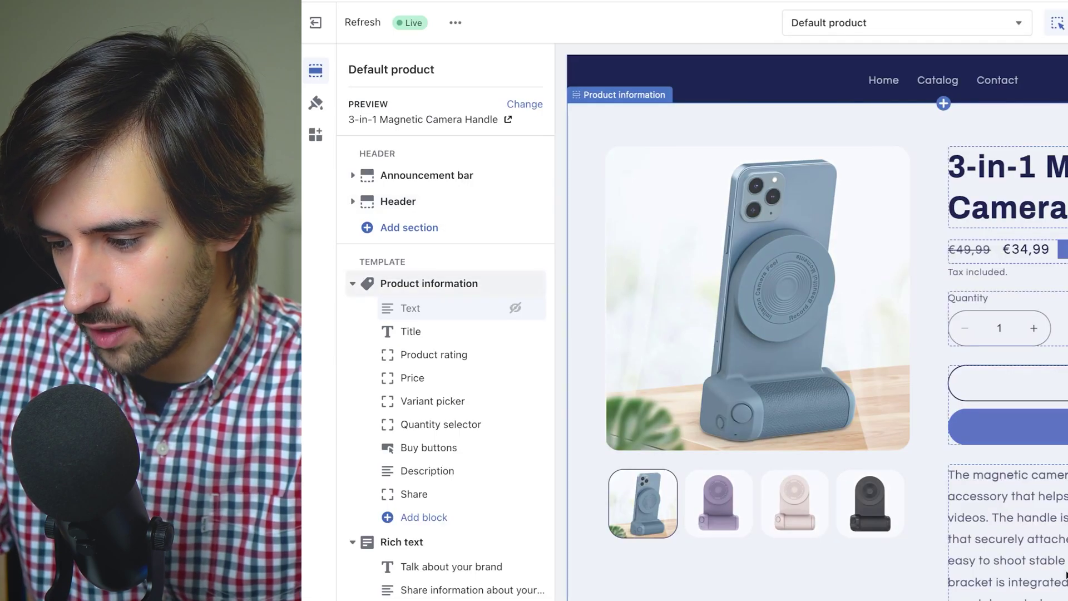
pyautogui.scroll(-1, 507, 443)
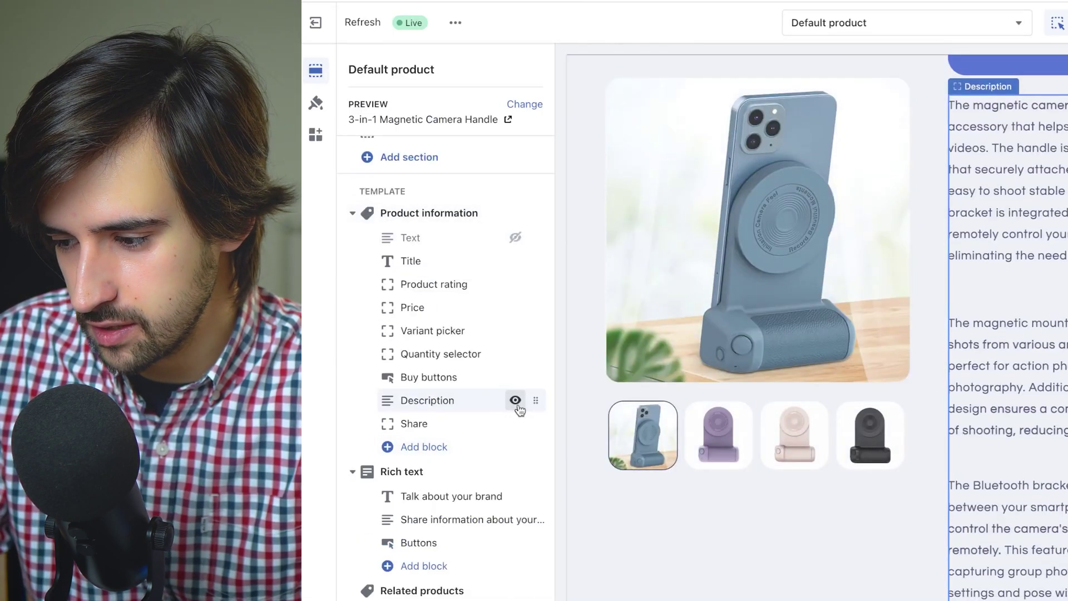
pyautogui.click(516, 401)
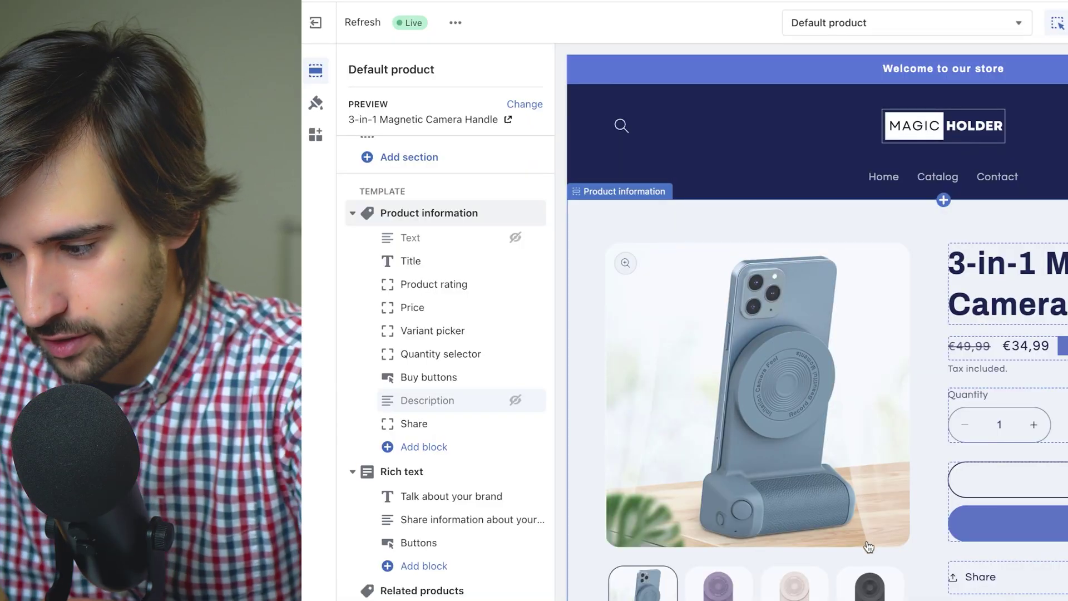
# Step: Consult the product's AliExpress listing and replace the Rich text heading with "Phone Photography Simplified."
pyautogui.scroll(-7, 869, 547)
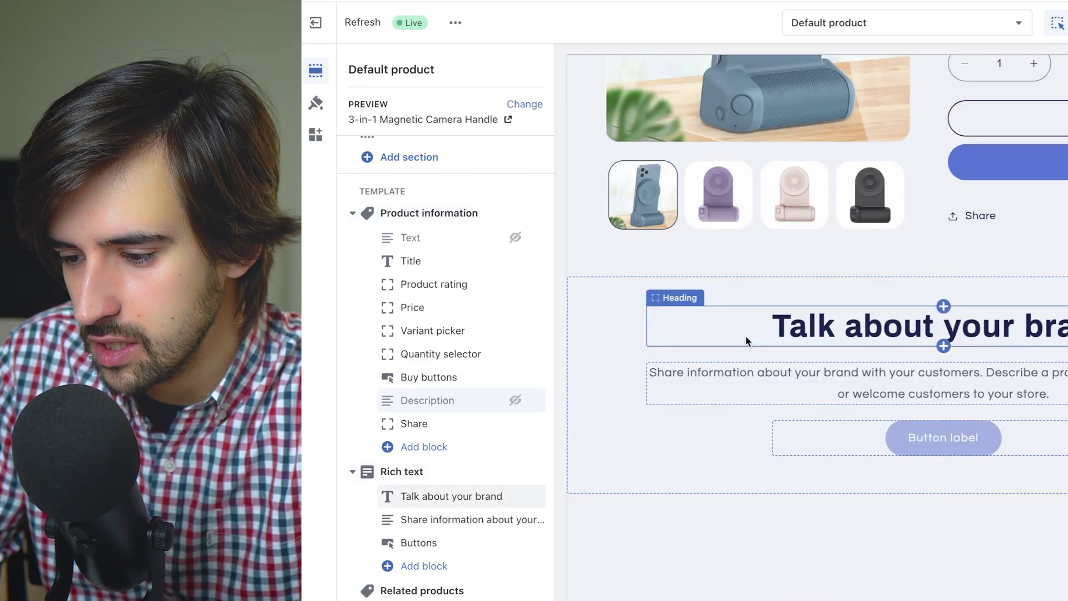
pyautogui.click(744, 335)
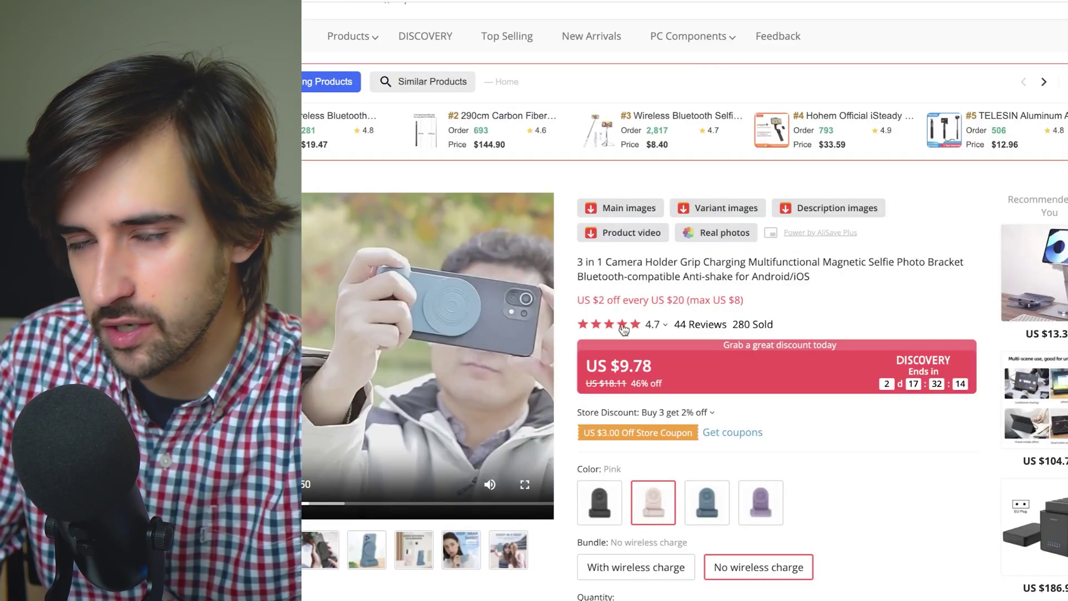
pyautogui.moveTo(634, 328)
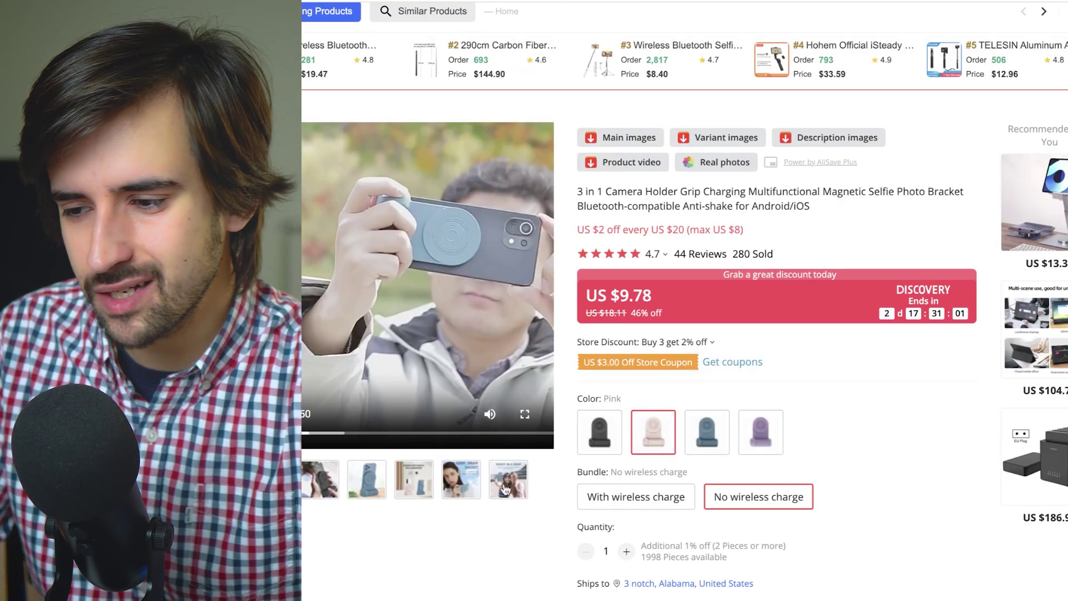
pyautogui.moveTo(509, 483)
pyautogui.scroll(1, 509, 483)
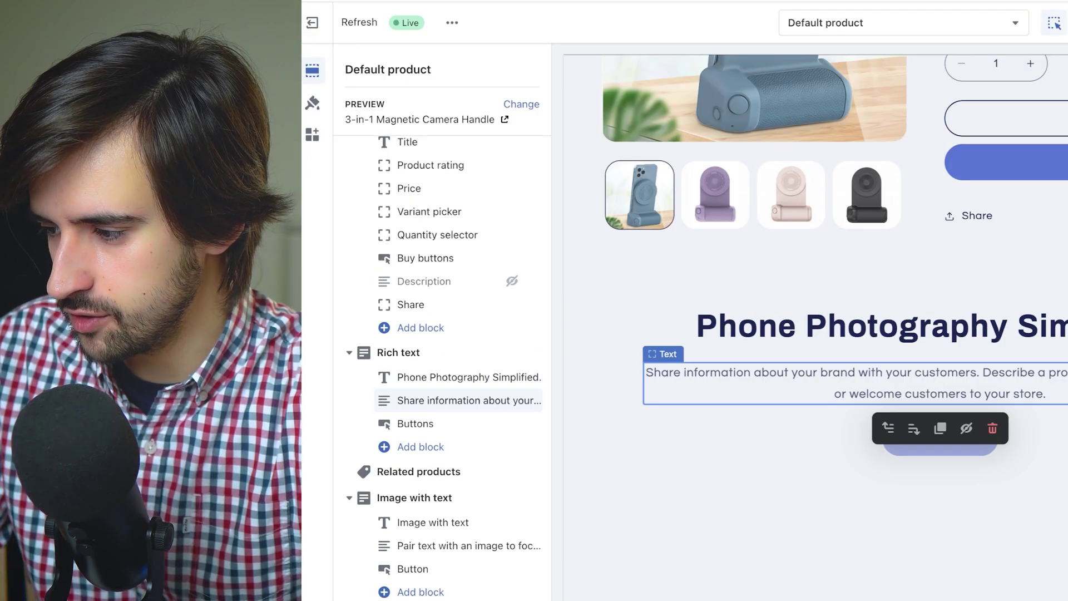
# Step: Replace the Rich text paragraph with "With one simple device, you can now enjoy the same functionality that would require multiple expensive add-ons to your phone photograpy equipment."
pyautogui.hotkey('ctrl', 'a')
pyautogui.write('With')
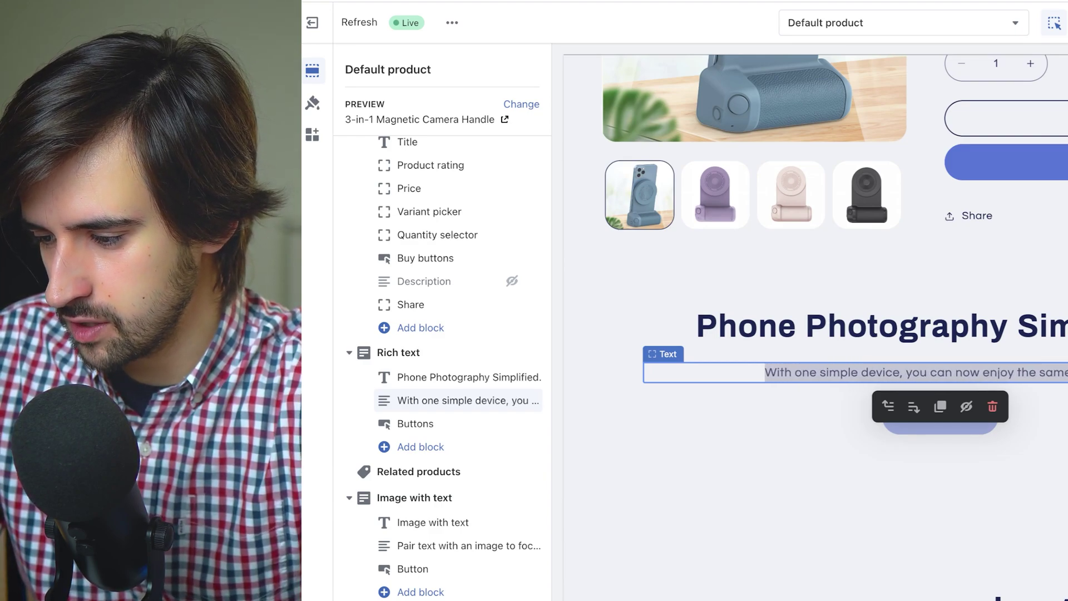
pyautogui.write('camer')
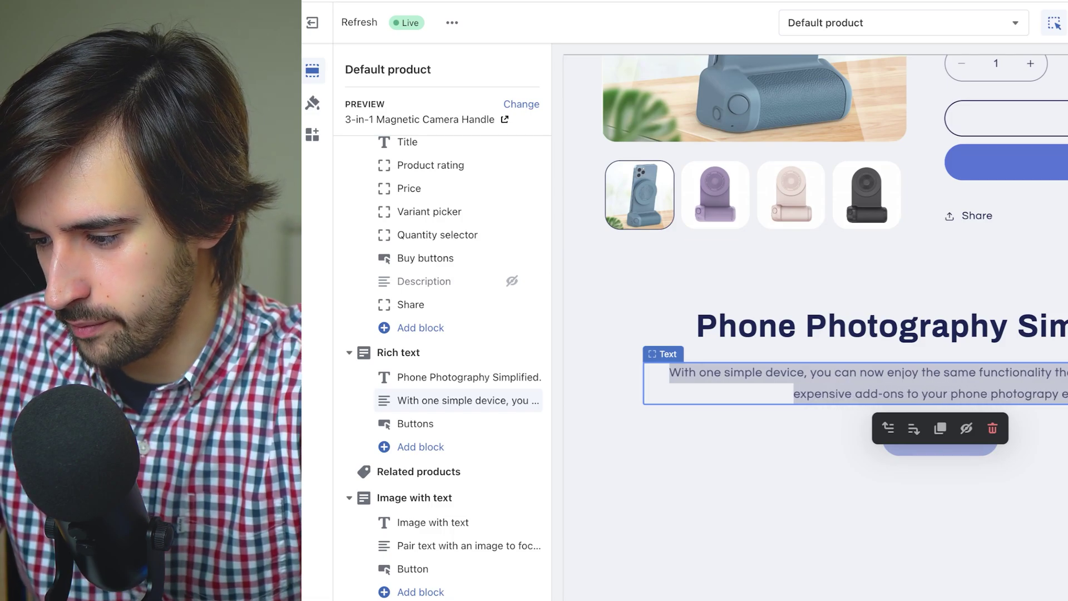
# Step: Remove the placeholder button from the Rich text section under the product information
pyautogui.click(880, 449)
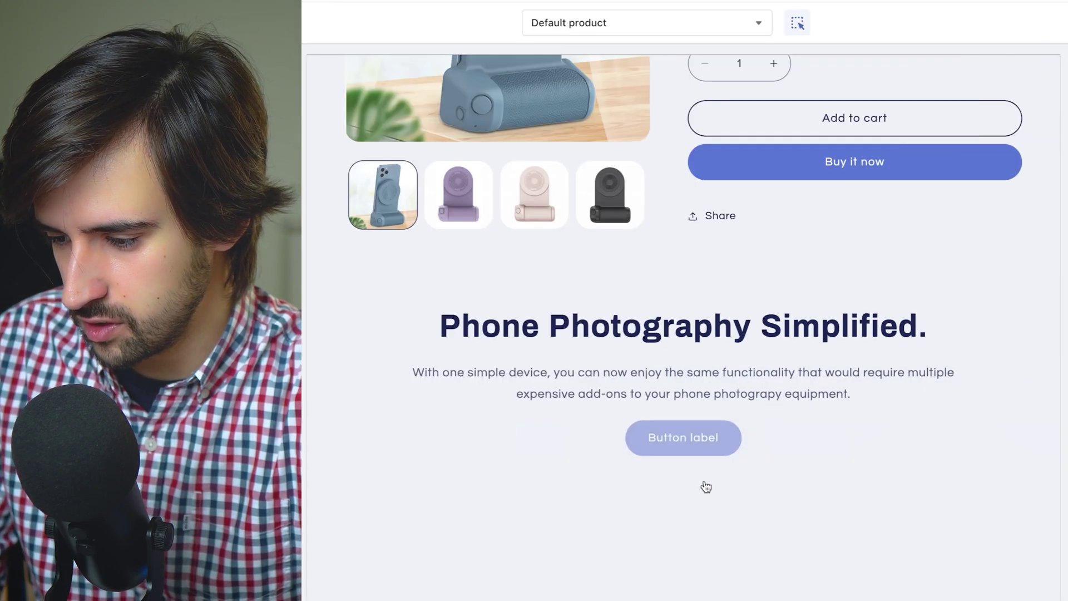
pyautogui.click(561, 302)
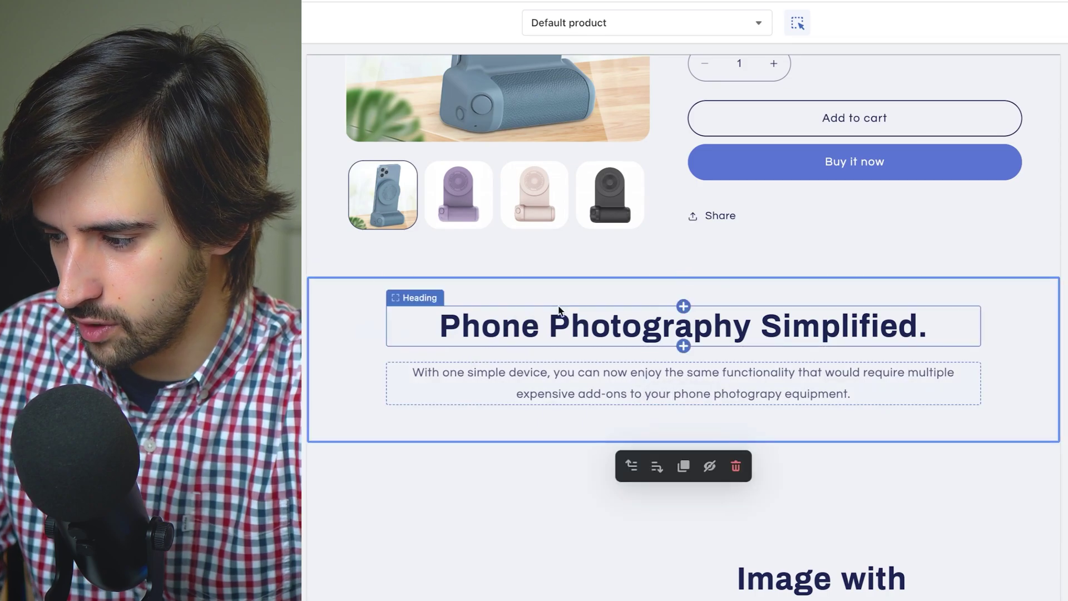
pyautogui.scroll(-2, 742, 253)
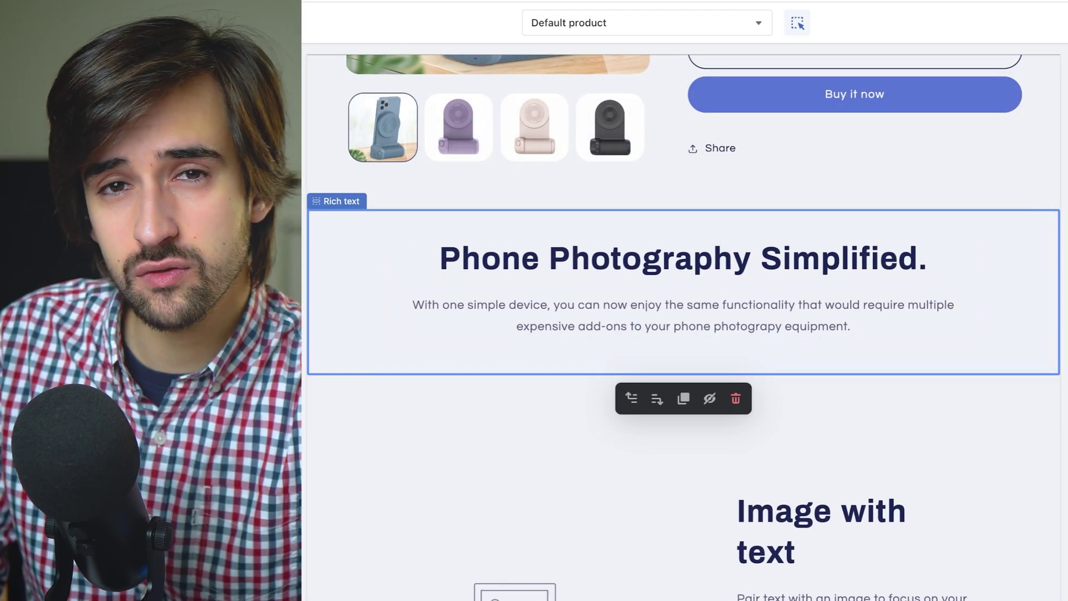
# Step: Open the Section Store app from the store admin and check which themes the Upsell & cross sell #02 section can be added to
pyautogui.scroll(-5, 684, 397)
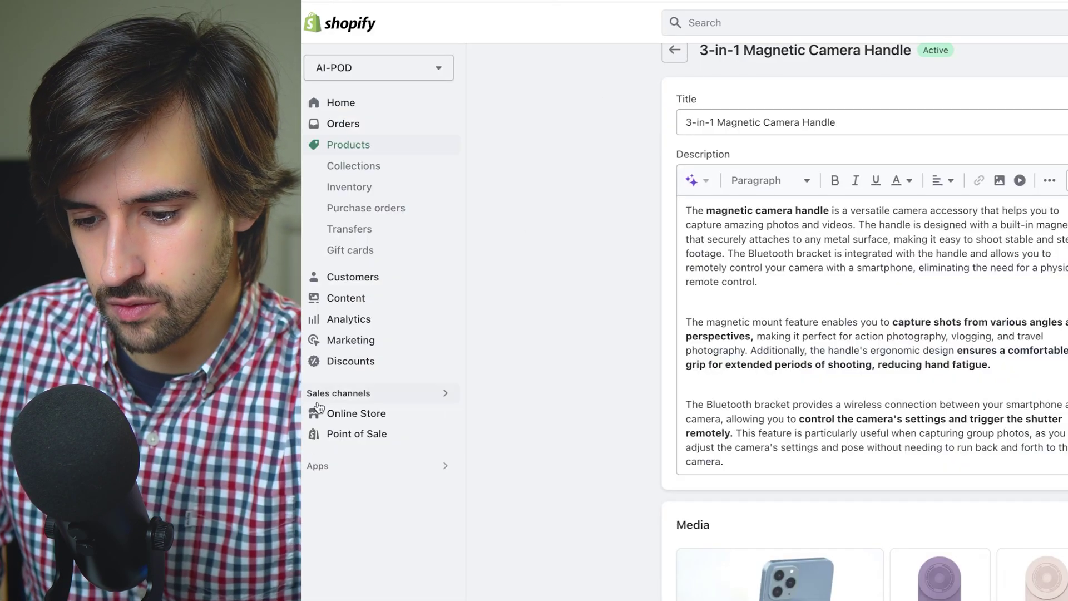
pyautogui.click(320, 467)
pyautogui.click(752, 85)
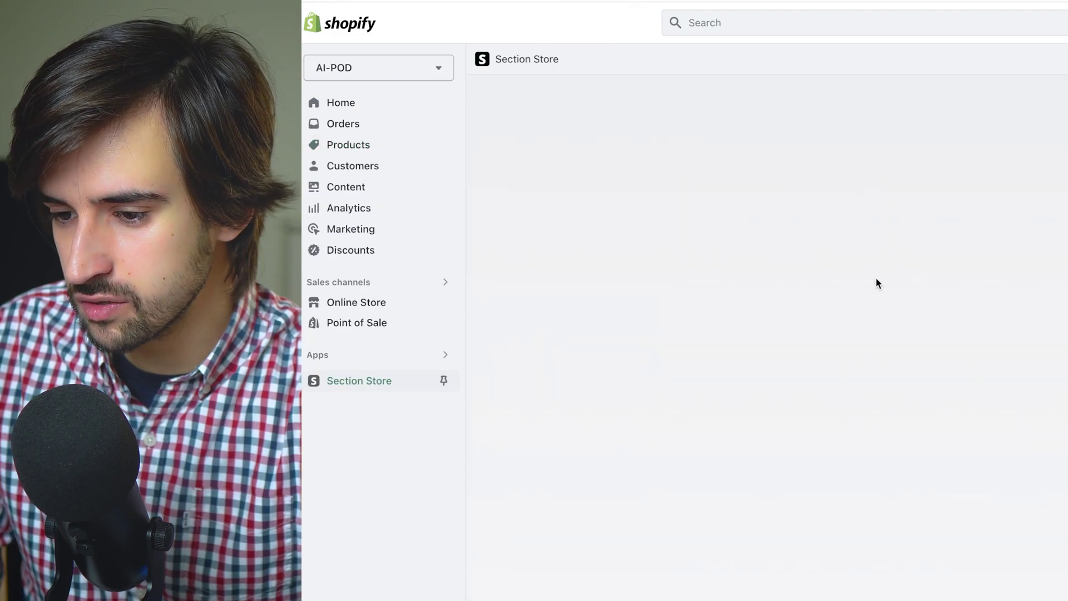
pyautogui.click(622, 383)
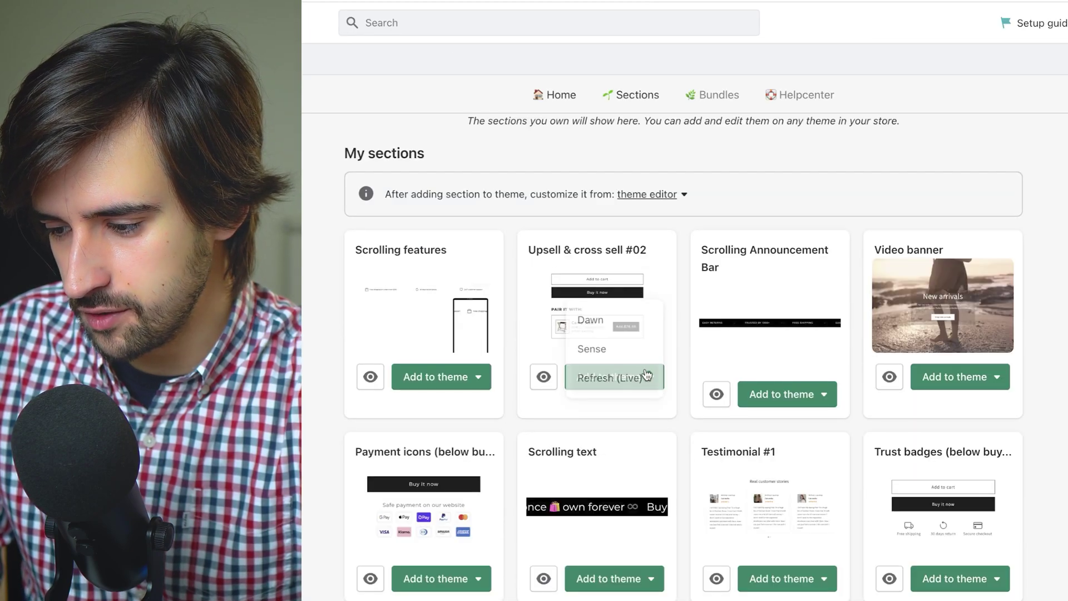
# Step: Browse Section Store's section catalogue and bundles, returning to the theme choices for the owned Upsell & cross sell #02 section
pyautogui.click(622, 145)
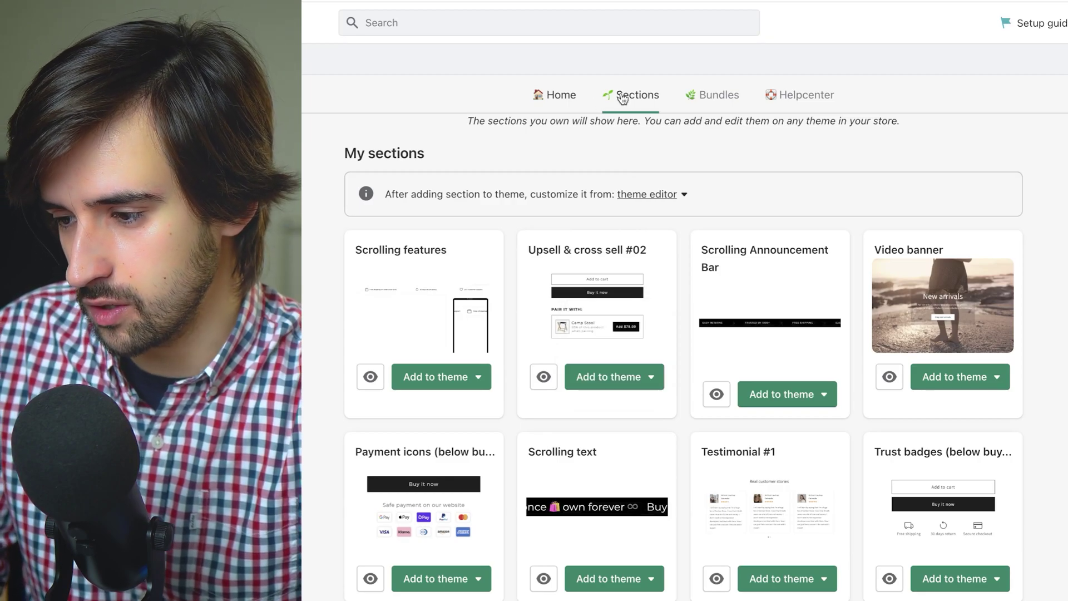
pyautogui.scroll(-10, 567, 266)
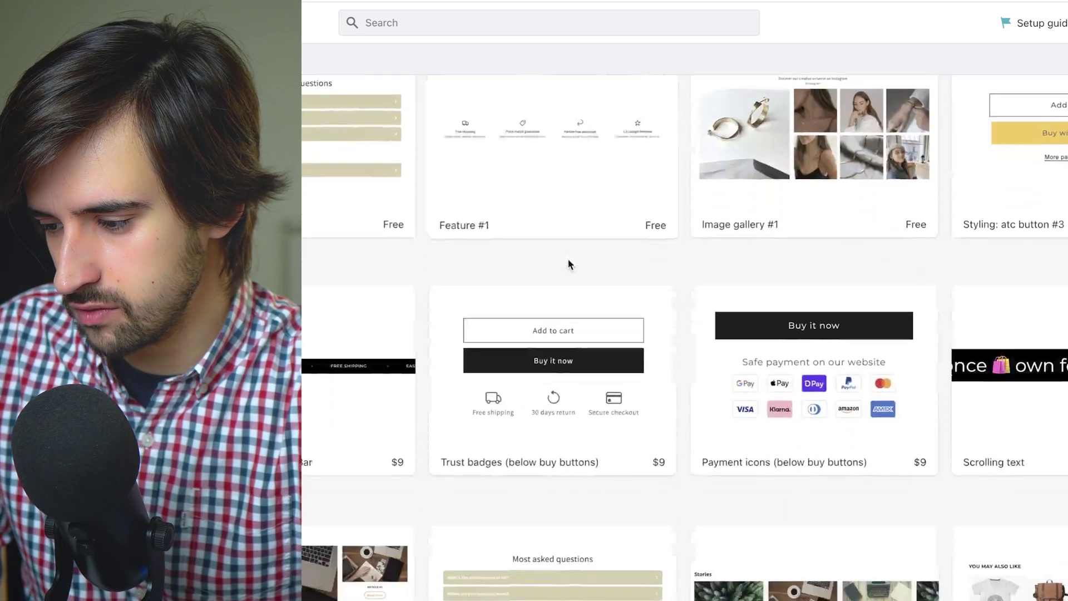
pyautogui.scroll(10, 568, 264)
pyautogui.click(715, 95)
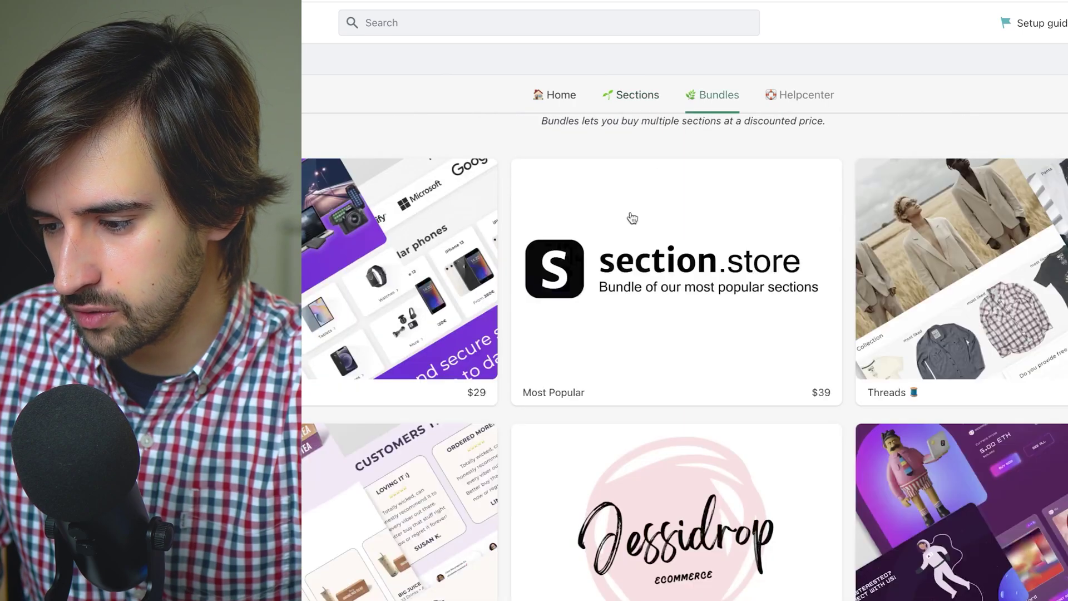
pyautogui.scroll(-5, 632, 218)
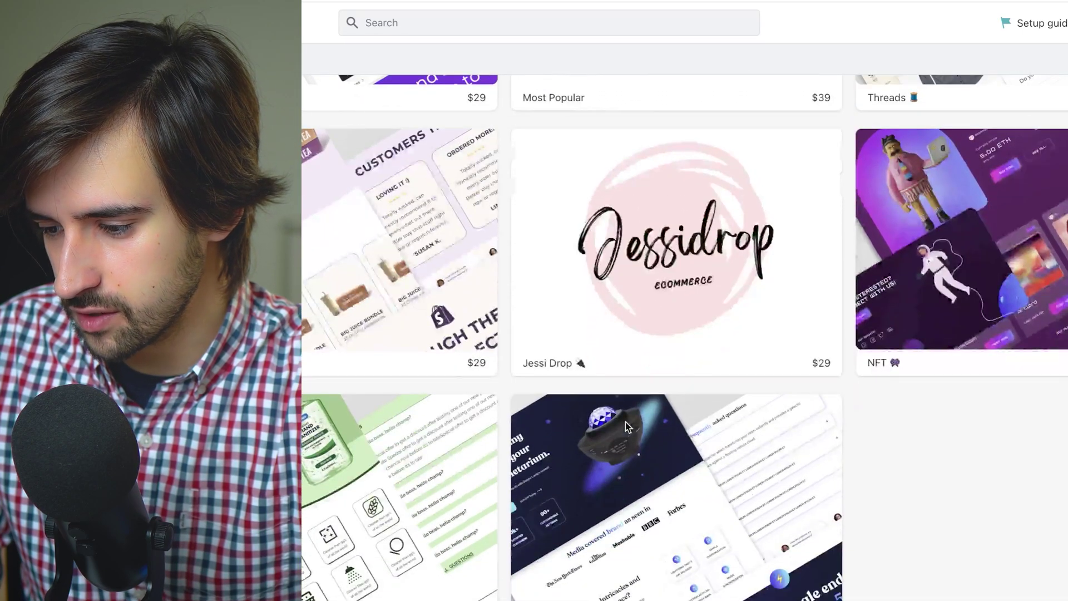
pyautogui.scroll(5, 627, 427)
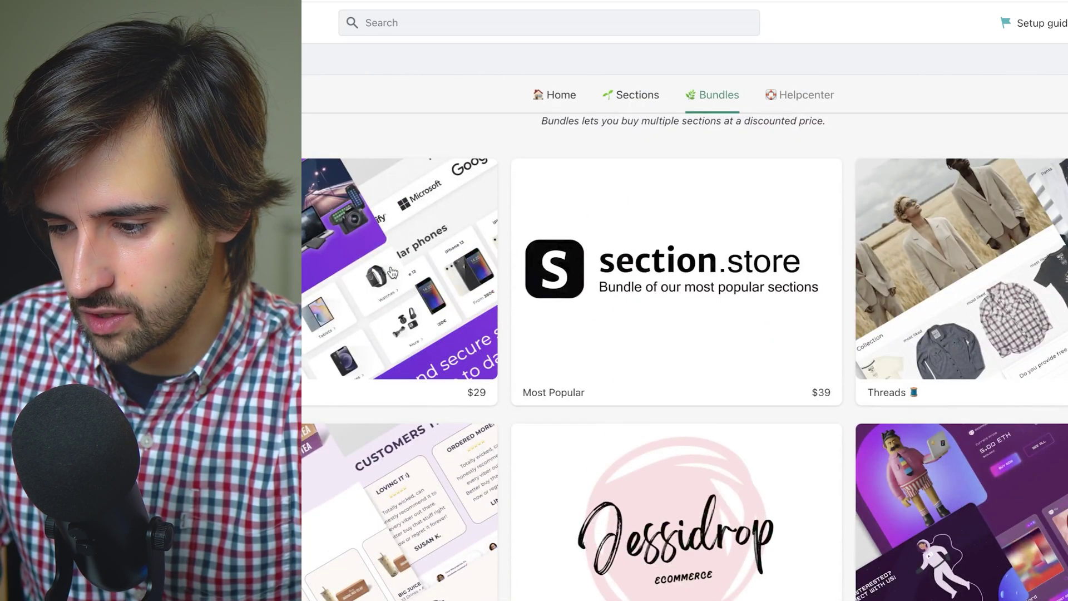
pyautogui.click(556, 102)
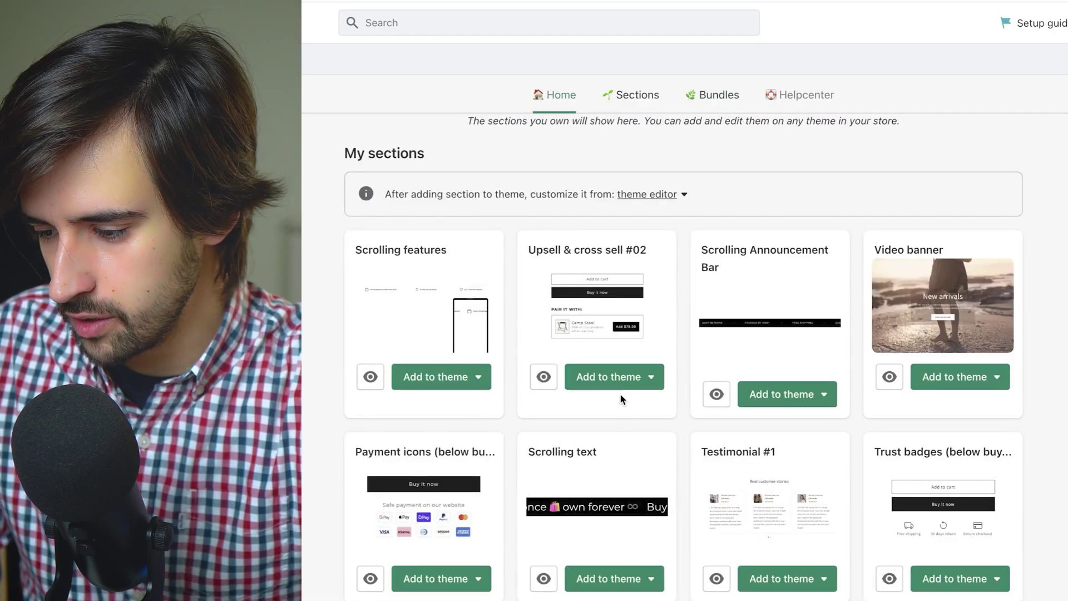
pyautogui.click(621, 382)
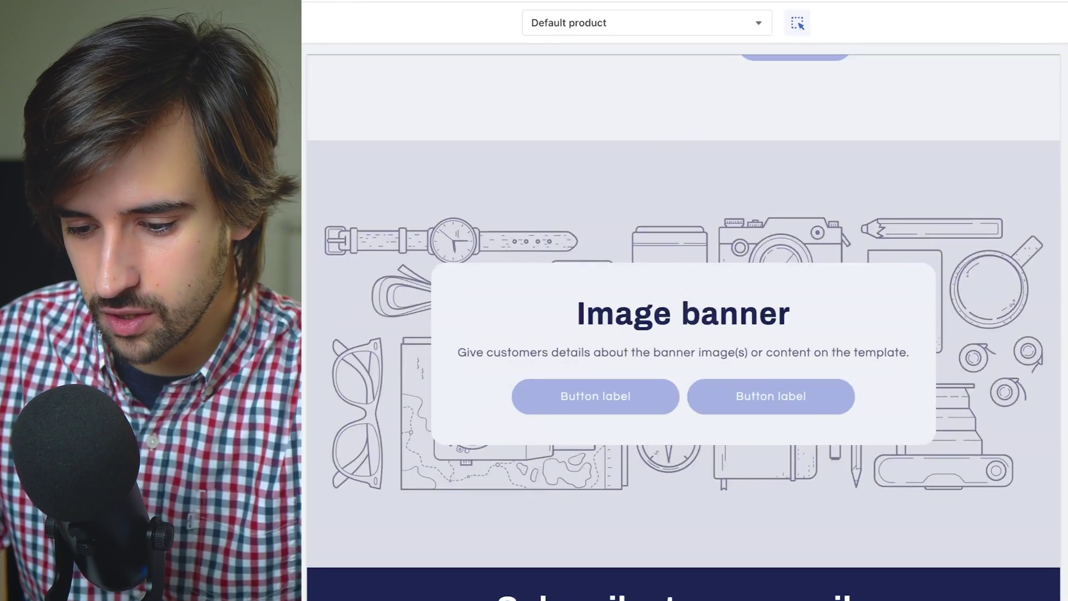
# Step: Open the list of sections that can be added below the Image banner in the Default product template and look through it
pyautogui.click(436, 540)
pyautogui.scroll(-4, 646, 515)
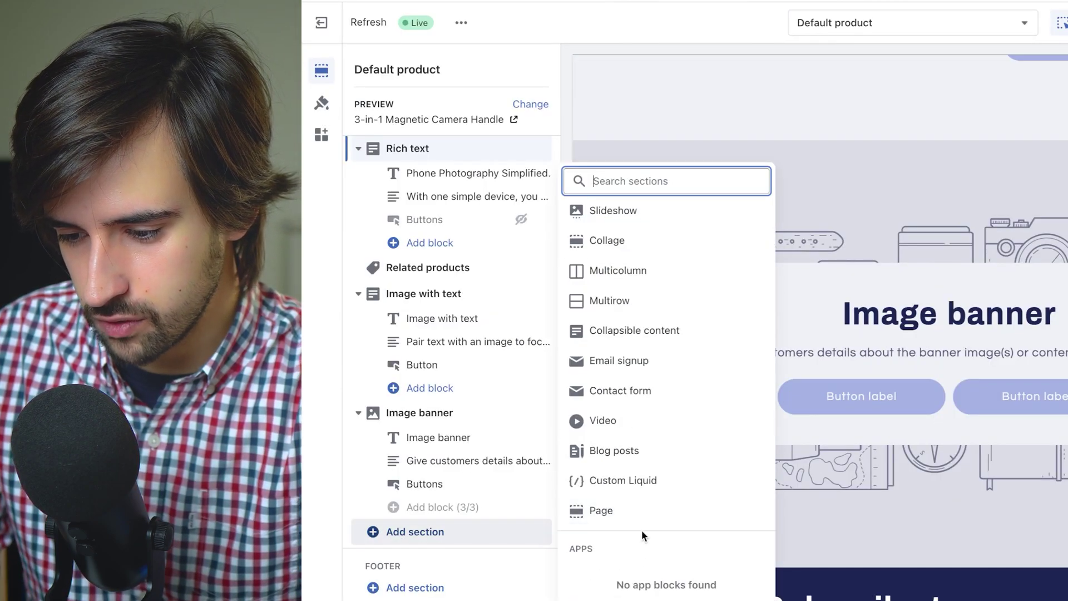
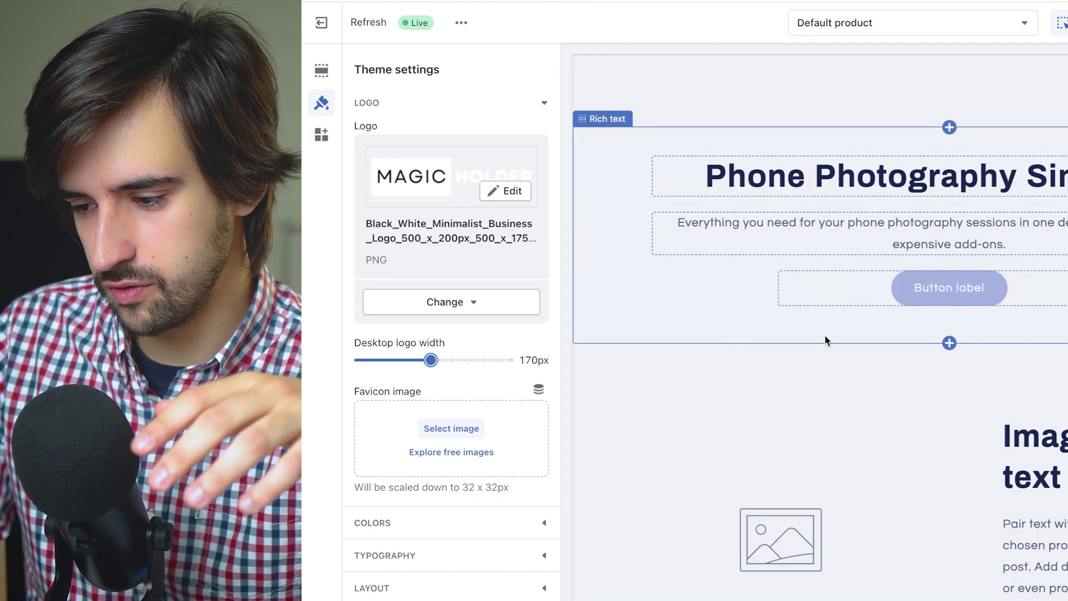
# Step: Hide the placeholder Buttons block in the Rich text section headed Phone Photography Simplified
pyautogui.click(939, 293)
pyautogui.click(980, 328)
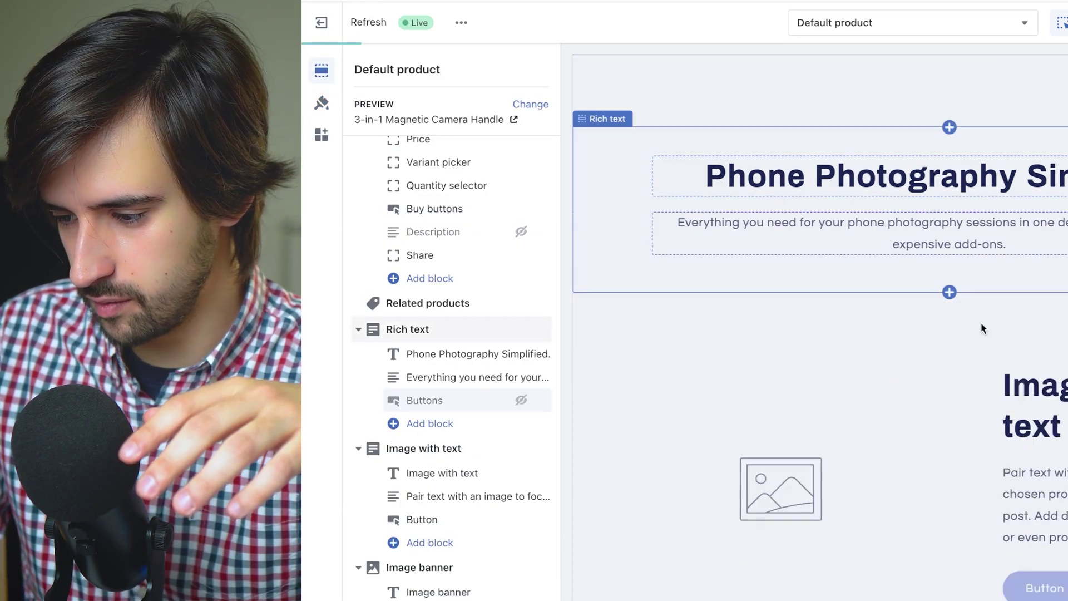
# Step: Examine the product page preview from the product information down to the Image banner section
pyautogui.scroll(10, 824, 257)
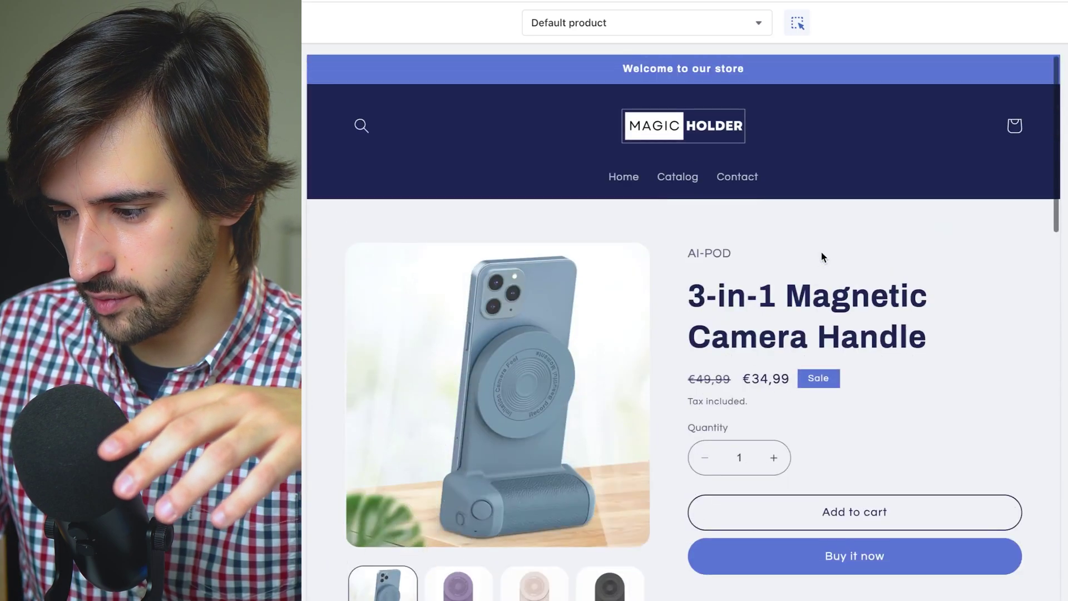
pyautogui.scroll(-6, 824, 257)
pyautogui.scroll(3, 824, 257)
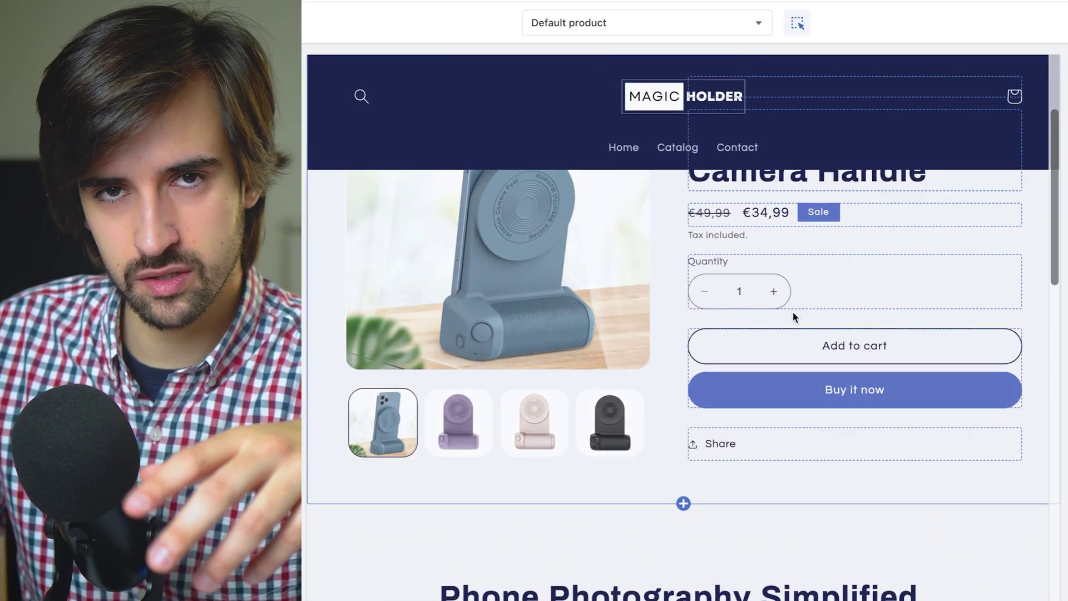
pyautogui.scroll(-10, 783, 336)
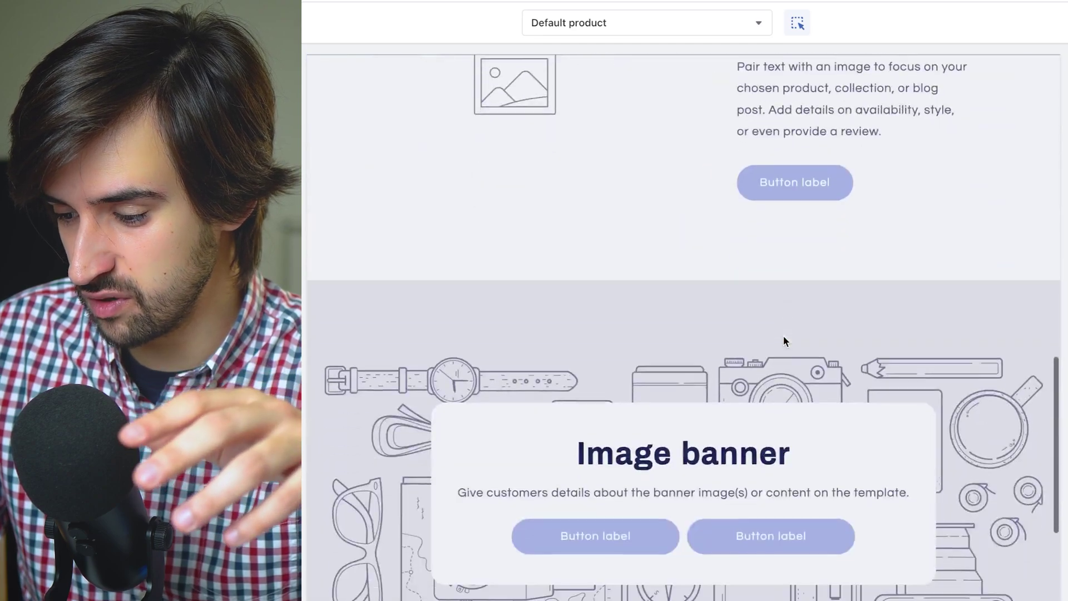
pyautogui.scroll(15, 784, 337)
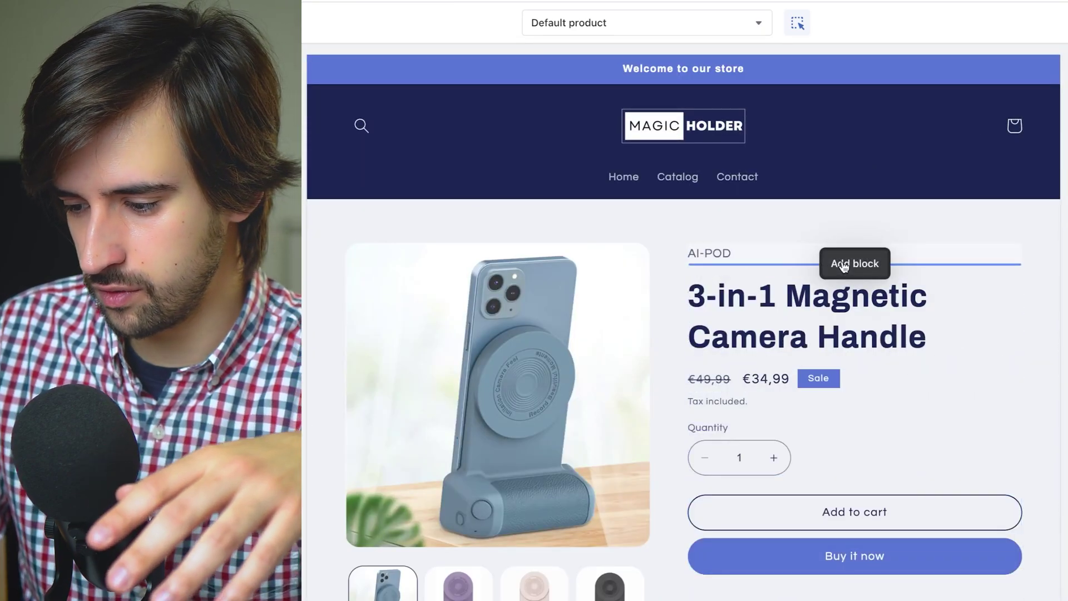
pyautogui.scroll(-5, 753, 397)
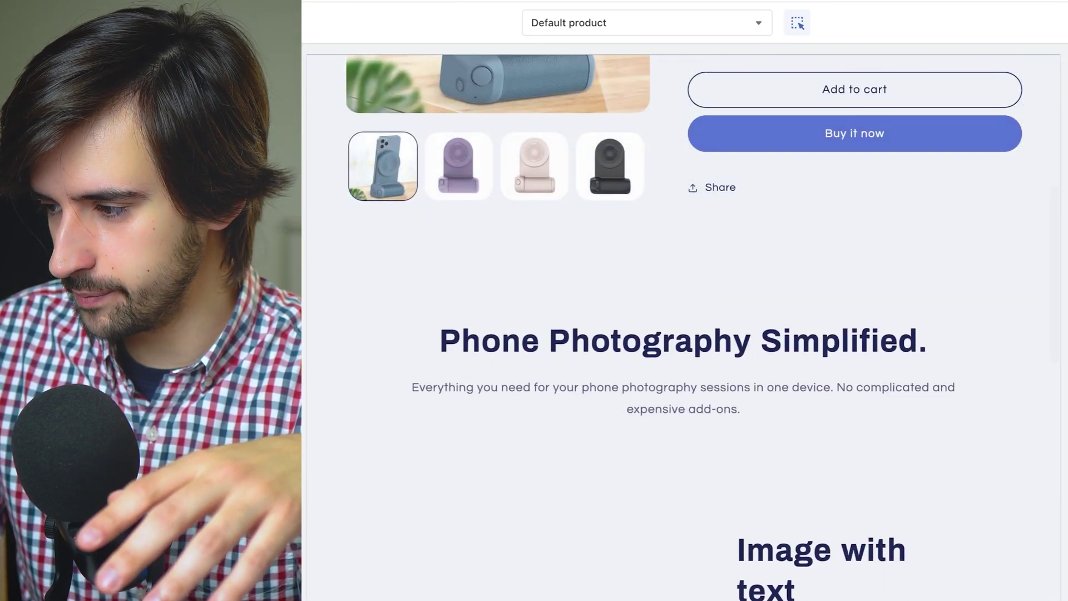
pyautogui.scroll(-3, 314, 581)
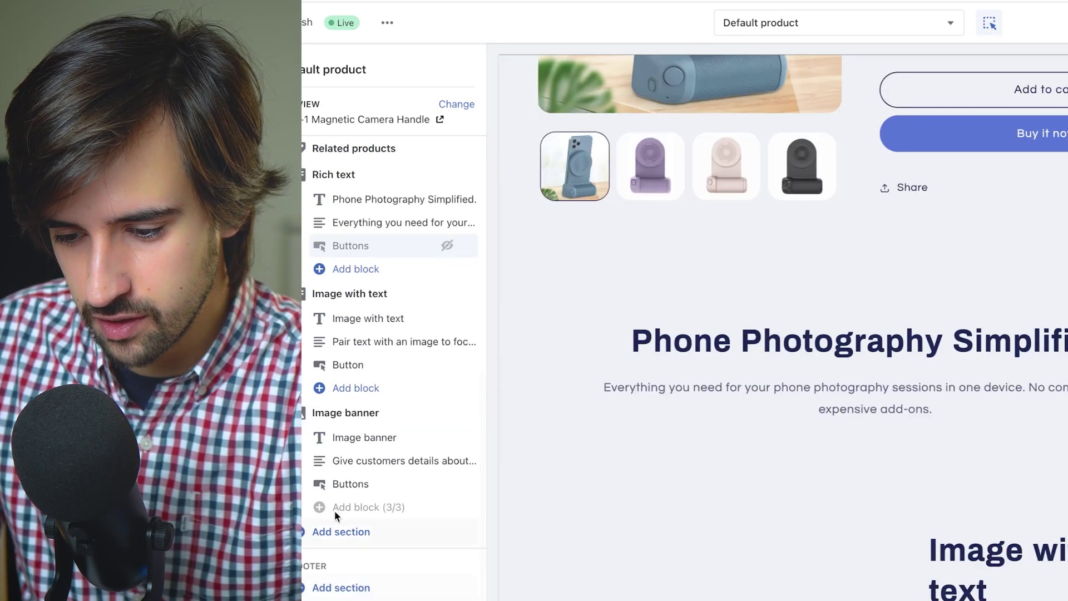
# Step: Add the SS - Video Banner section to the product template and place it directly below the Rich text section
pyautogui.click(339, 530)
pyautogui.scroll(-3, 604, 484)
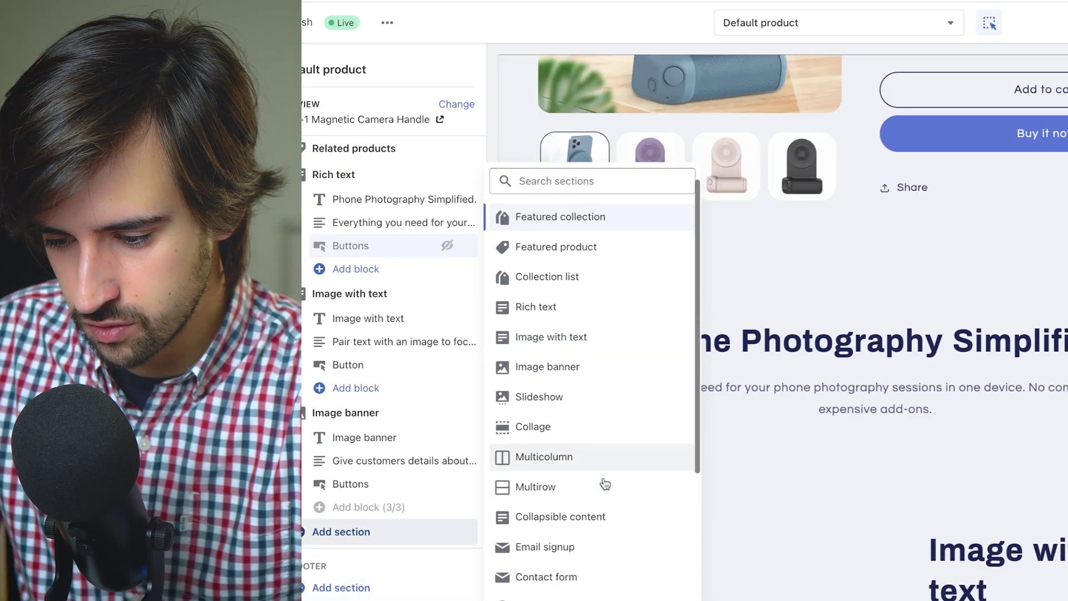
pyautogui.click(597, 568)
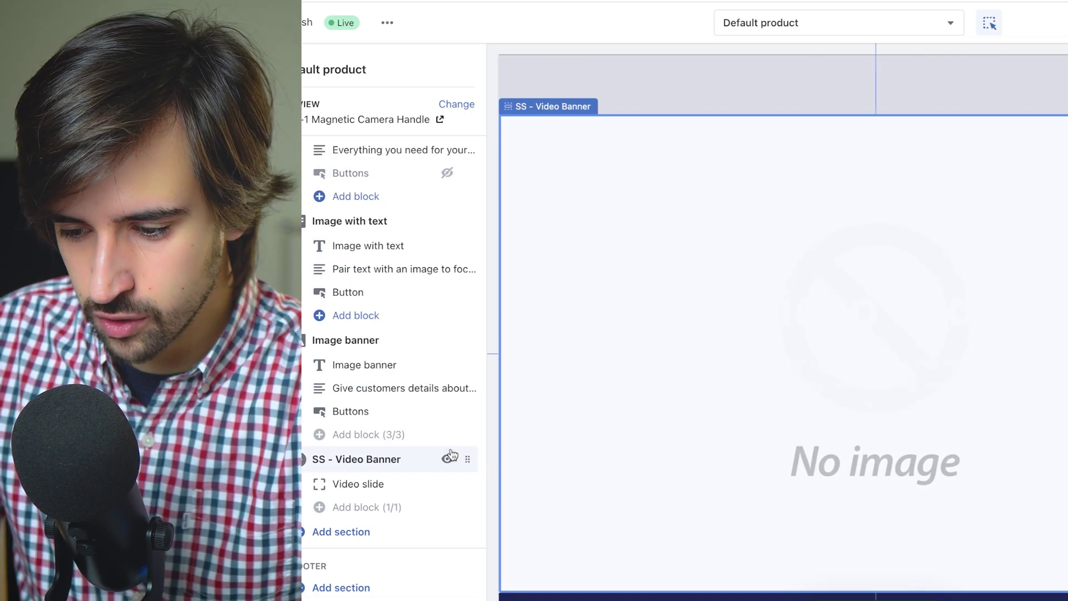
pyautogui.moveTo(466, 456); pyautogui.dragTo(473, 267)
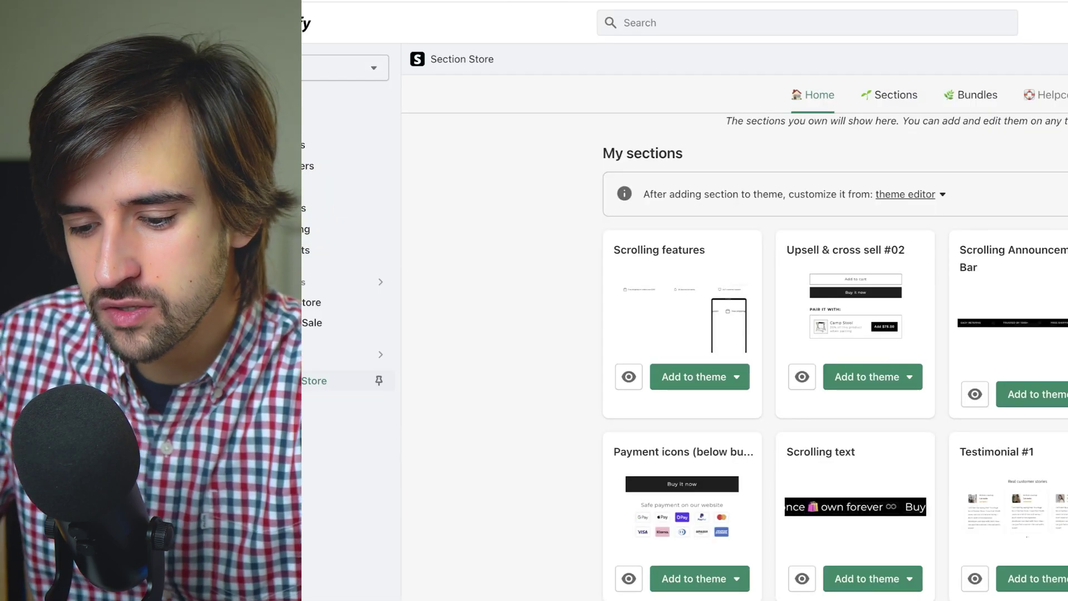
# Step: Open the store's uploaded files from the admin and copy the link of the MP4 file 1
pyautogui.click(255, 583)
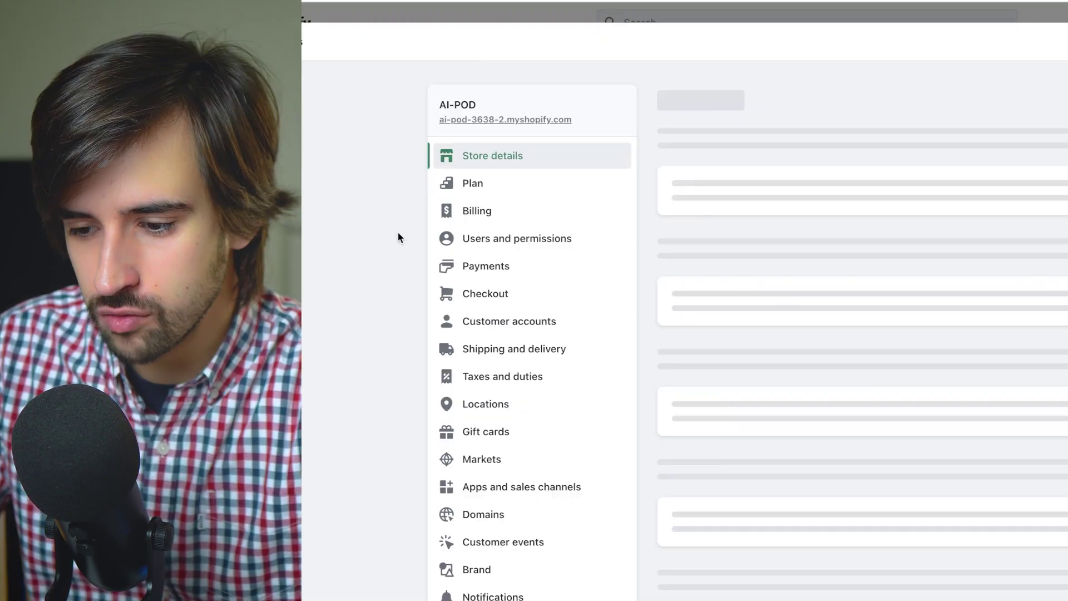
pyautogui.scroll(-3, 574, 386)
pyautogui.scroll(2, 568, 370)
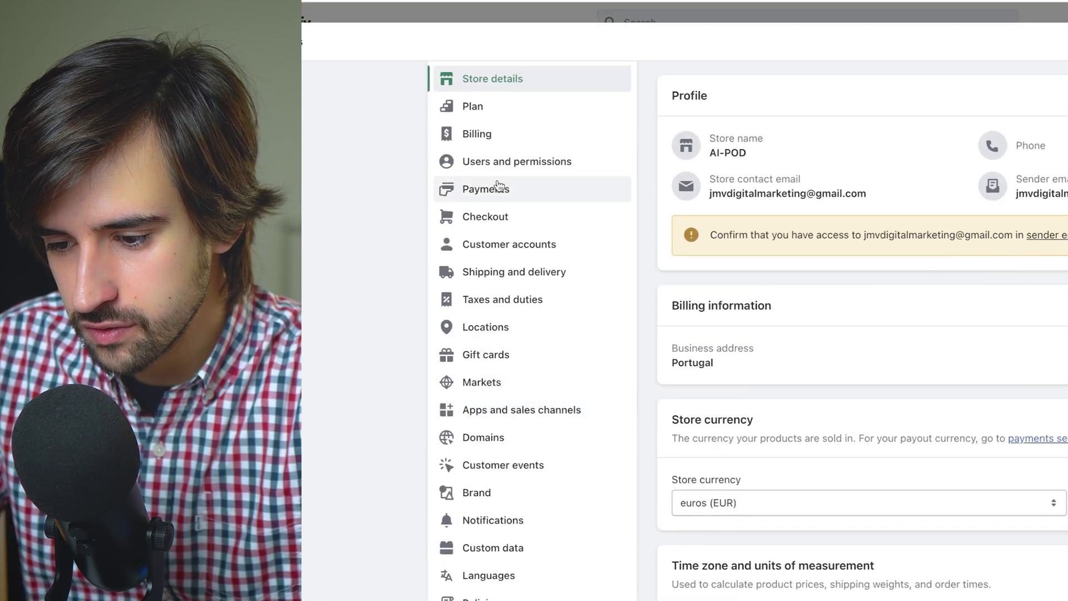
pyautogui.scroll(-1, 497, 185)
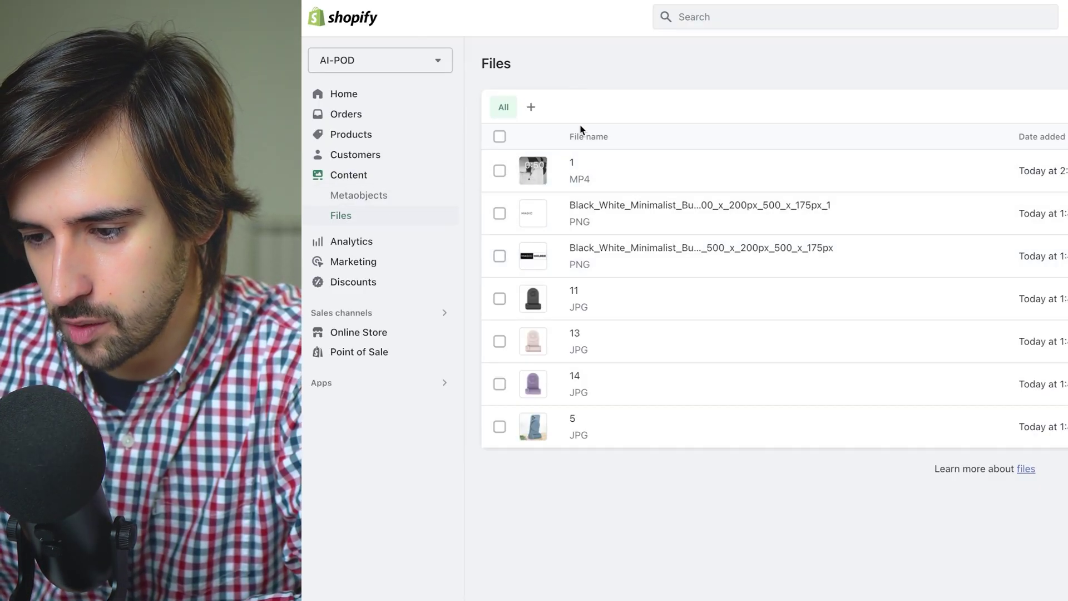
pyautogui.click(499, 171)
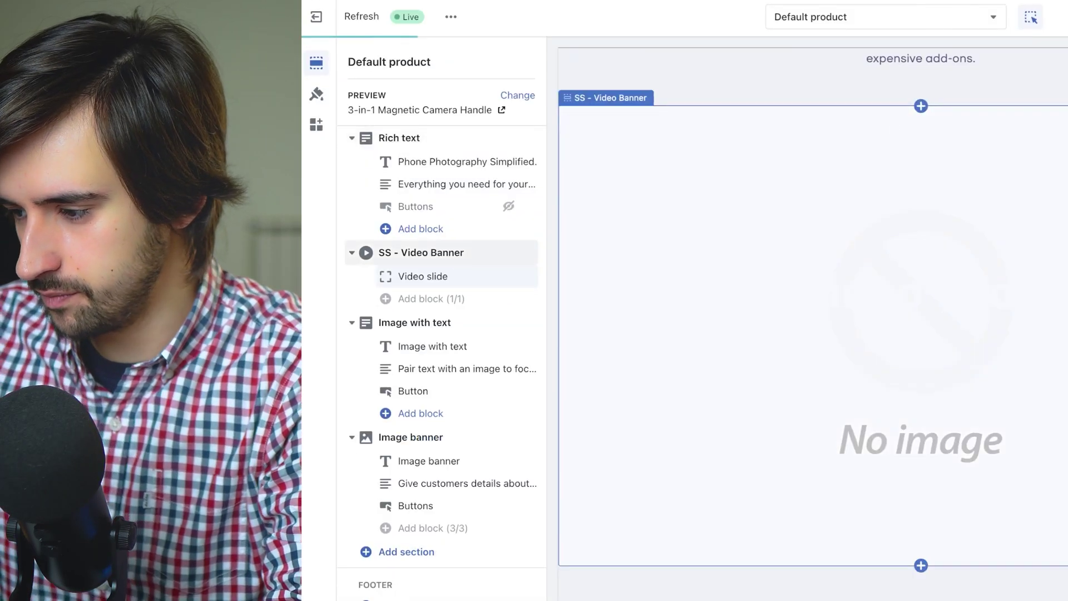
# Step: Set the copied MP4 file link as the video link of the Video Banner's video slide
pyautogui.click(423, 276)
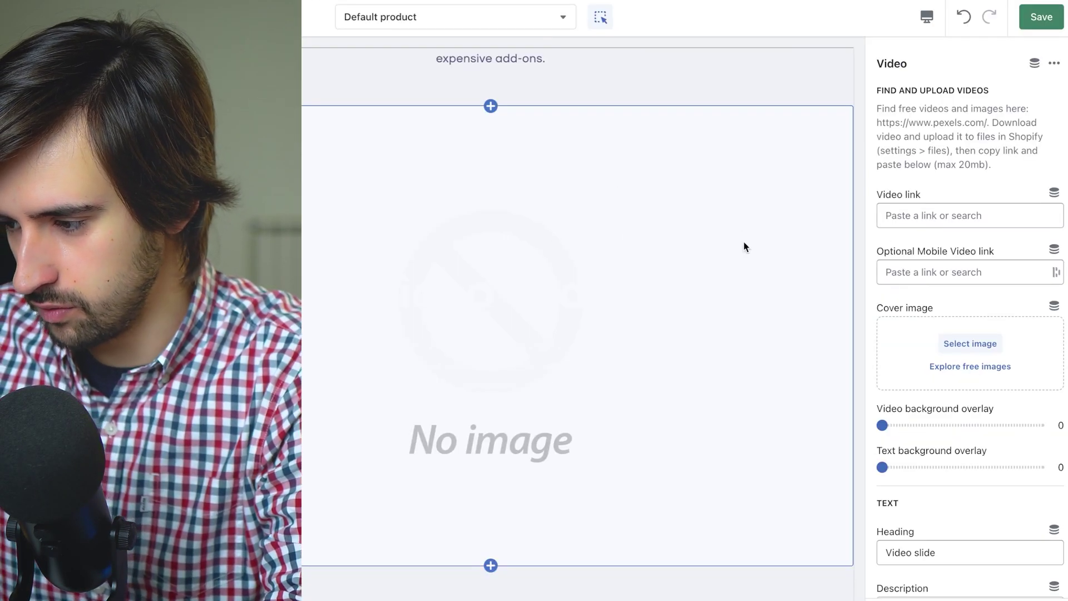
pyautogui.click(1008, 219)
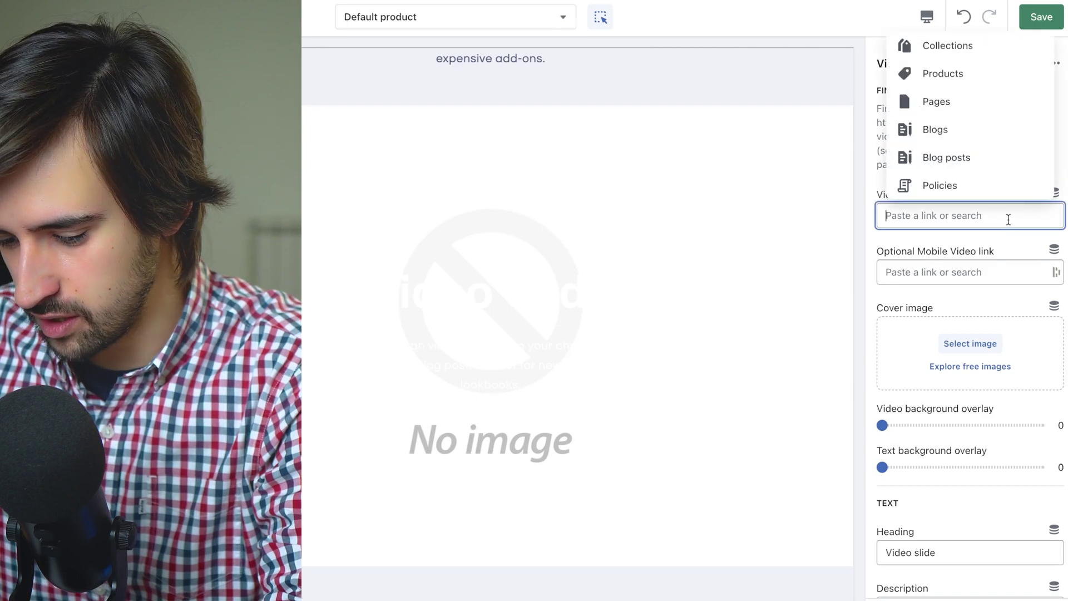
pyautogui.hotkey('ctrl', 'v')
pyautogui.press('Return')
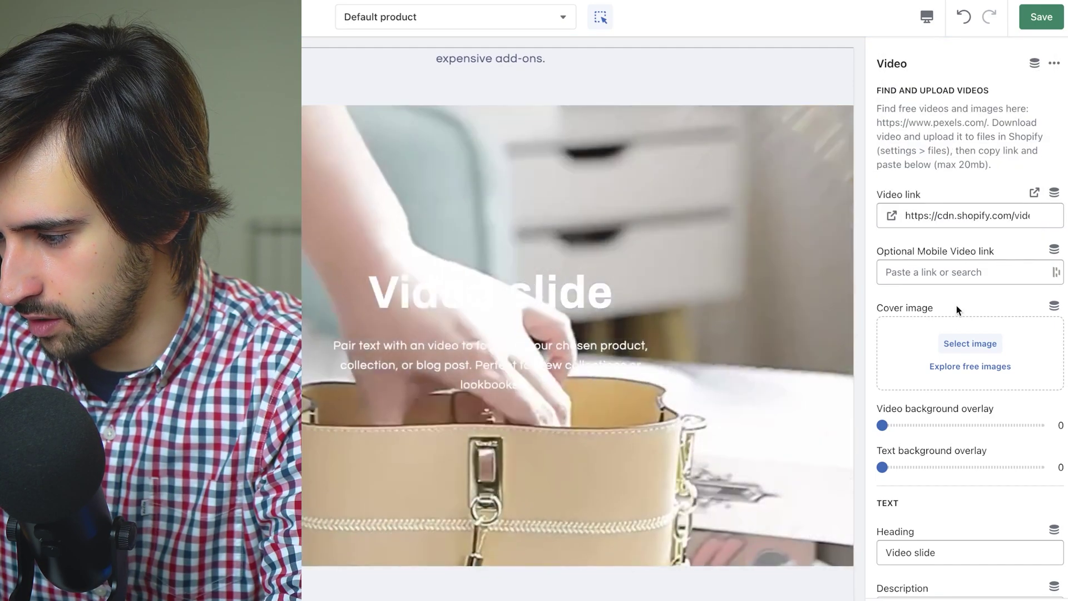
# Step: Set the video slide's video background overlay to 50 and try out its text background overlay
pyautogui.scroll(-1, 953, 362)
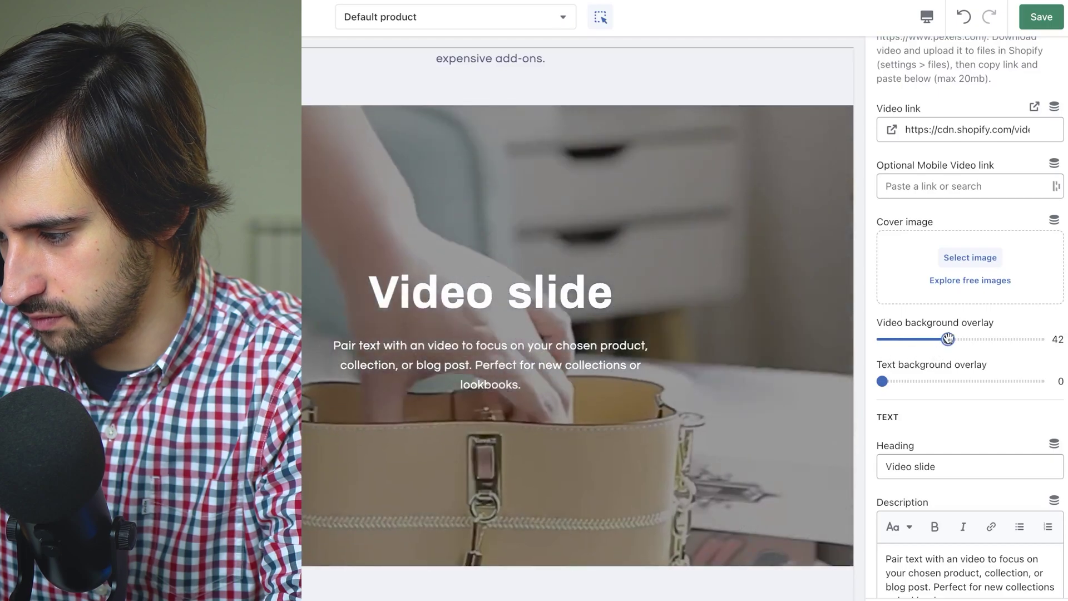
pyautogui.moveTo(948, 339); pyautogui.dragTo(961, 339)
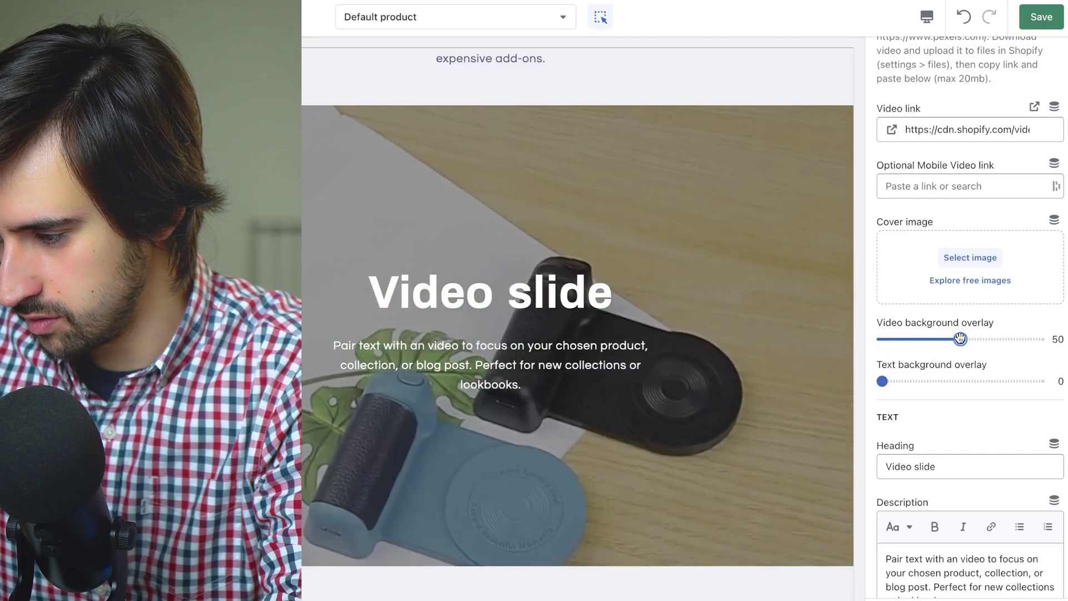
pyautogui.click(887, 381)
pyautogui.moveTo(920, 380); pyautogui.dragTo(938, 378)
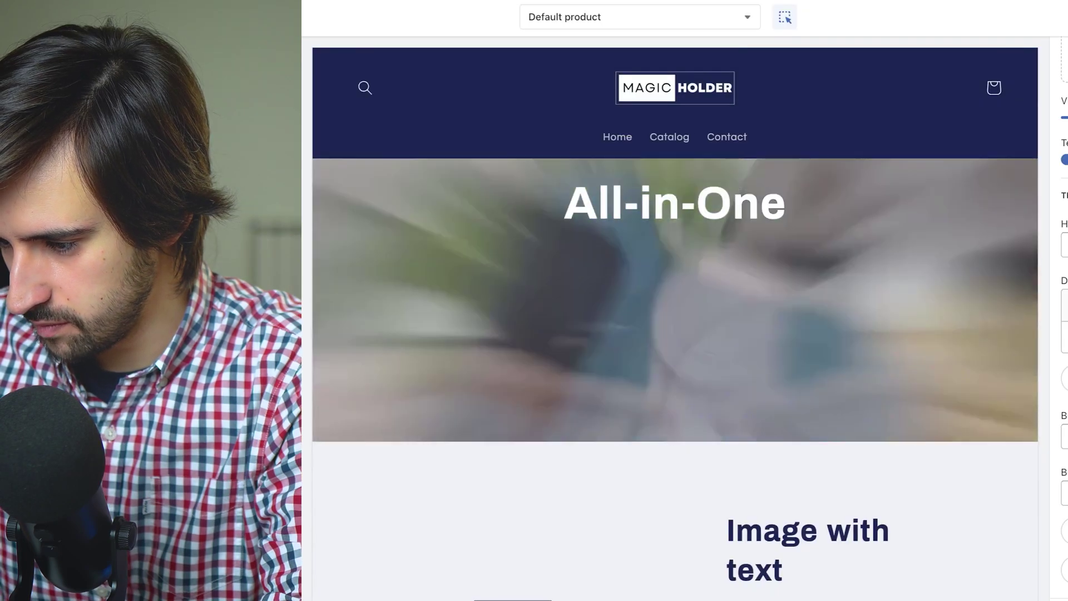
# Step: Examine how the All-in-One video banner looks beneath the product information and the Rich text section
pyautogui.scroll(3, 933, 373)
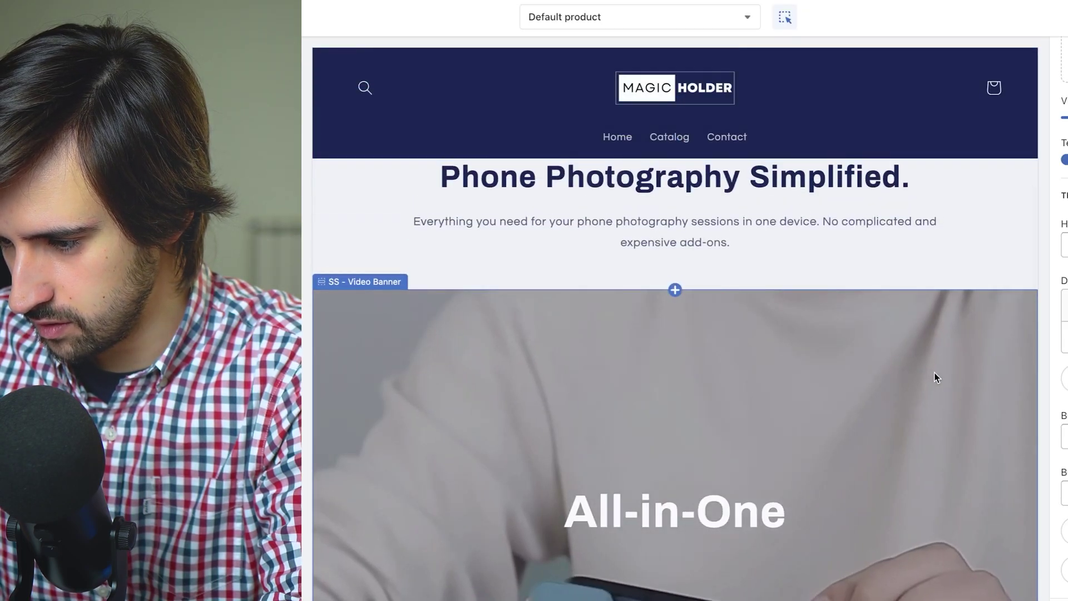
pyautogui.scroll(-3, 934, 377)
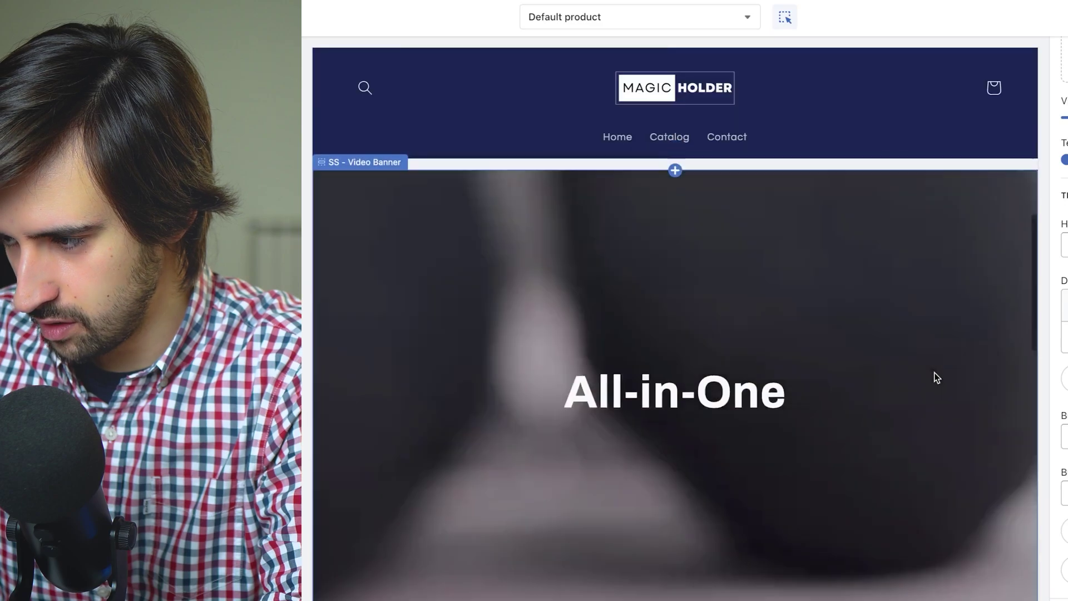
pyautogui.scroll(5, 937, 377)
pyautogui.scroll(-4, 934, 374)
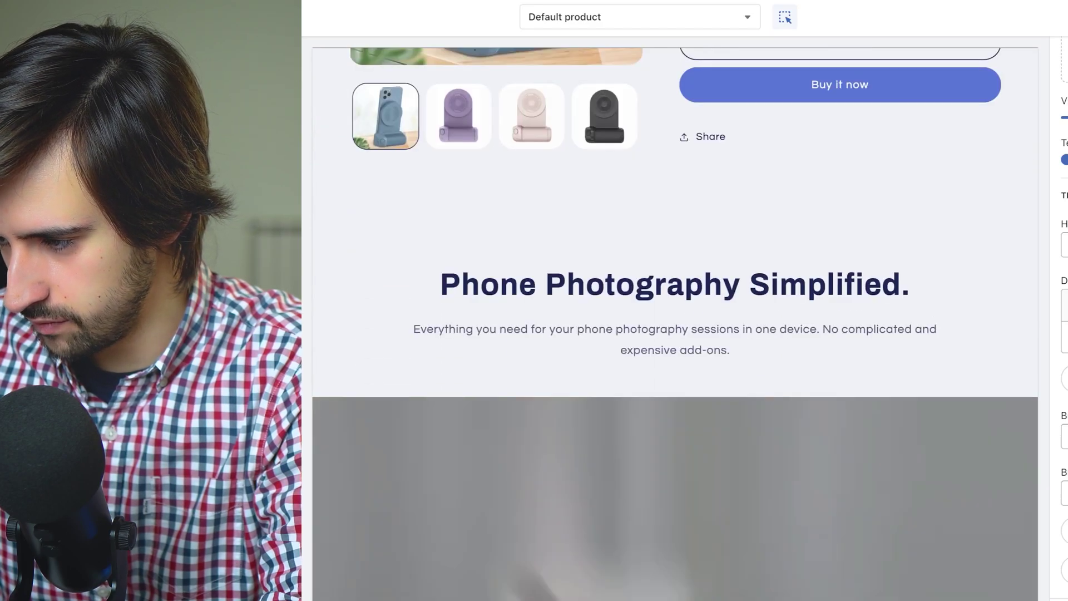
pyautogui.scroll(-6, 849, 183)
pyautogui.scroll(6, 849, 183)
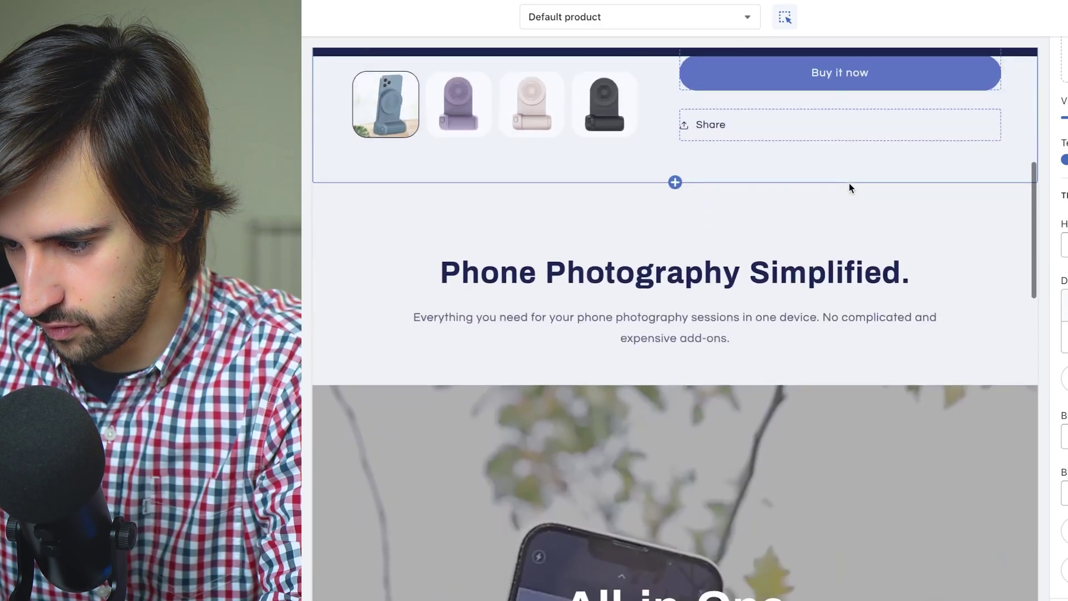
pyautogui.scroll(-1, 663, 271)
pyautogui.scroll(-5, 749, 310)
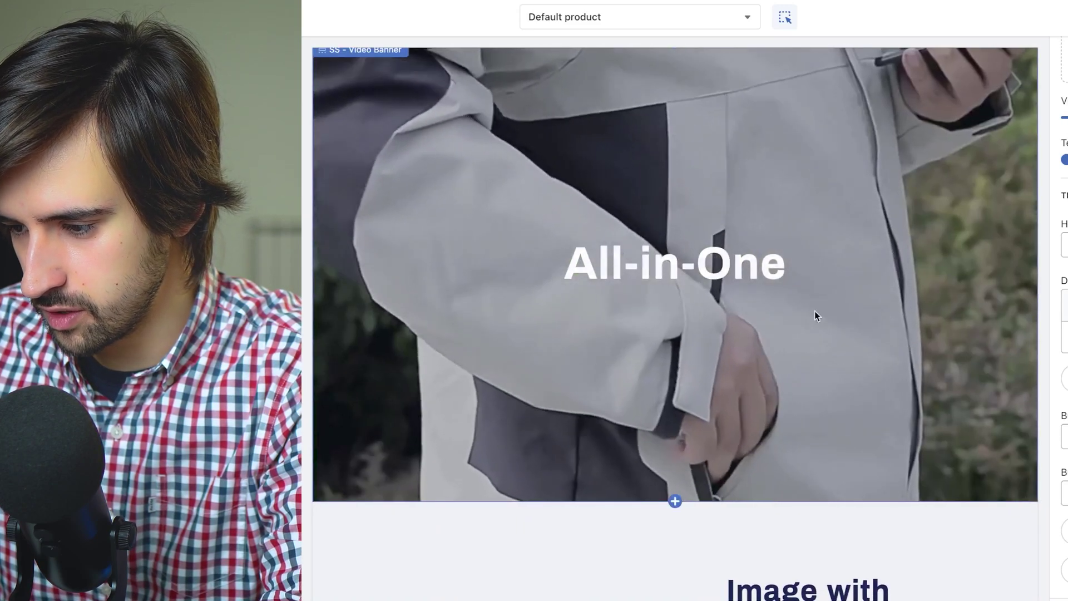
# Step: Change the heading of the Image with text section to "The one that can do it all."
pyautogui.scroll(-1, 836, 320)
pyautogui.scroll(-4, 835, 320)
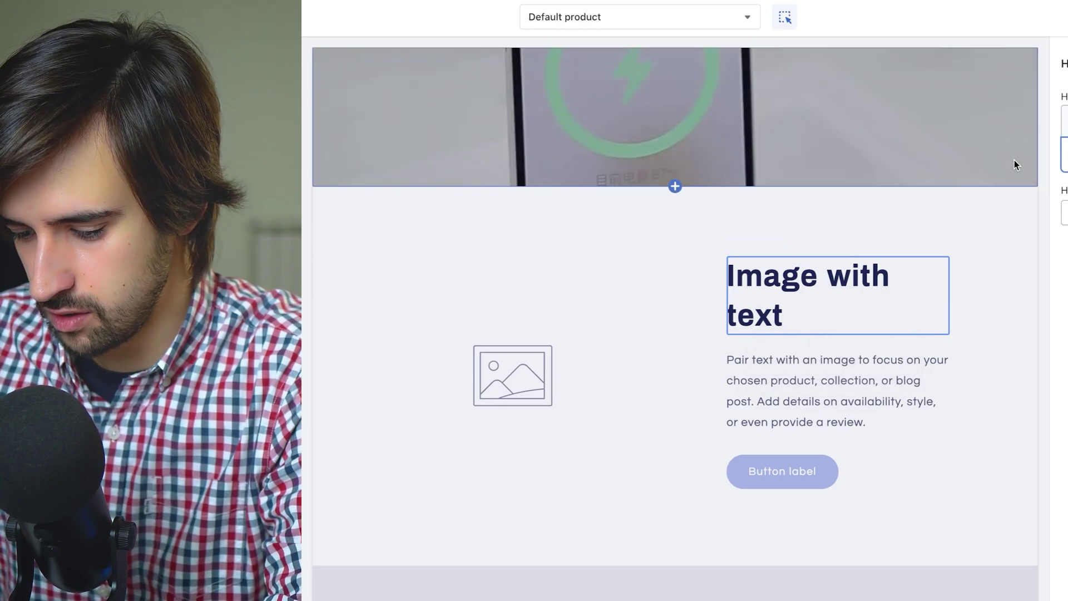
pyautogui.hotkey('ctrl', 'a')
pyautogui.write('It can do it')
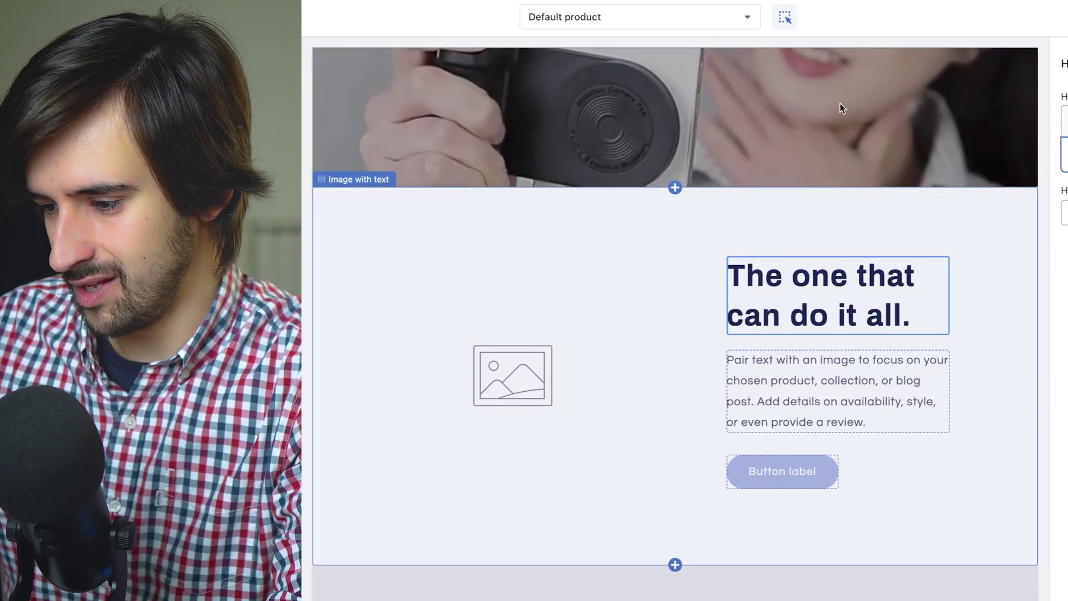
# Step: Switch to the product research document in Google Docs and consult the Magnetic Bluetooth Phone Handle's competitor ad and competitor store links
pyautogui.click(534, 1)
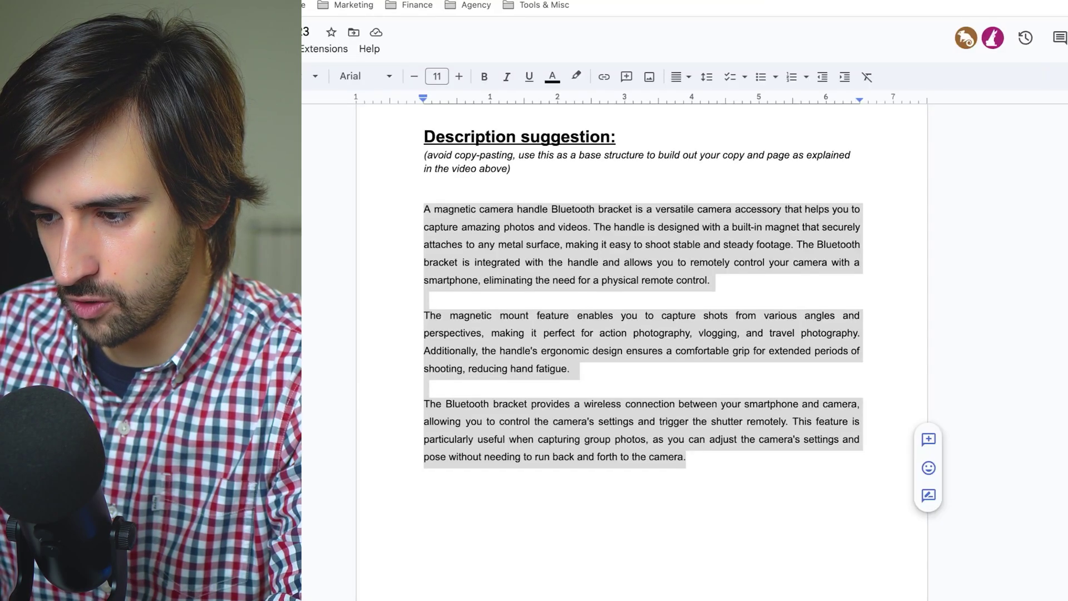
pyautogui.scroll(10, 566, 218)
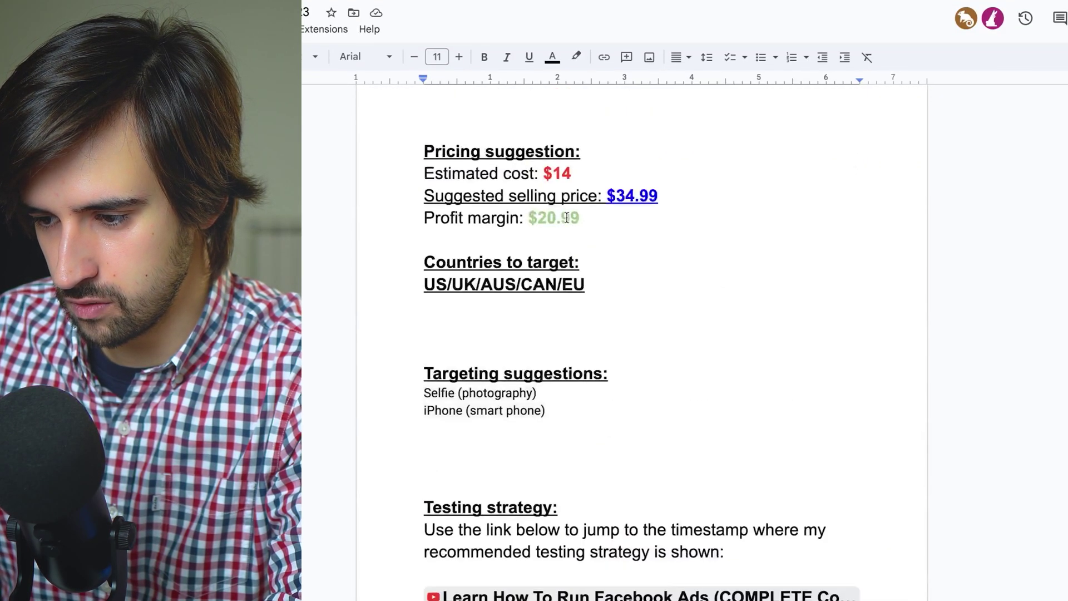
pyautogui.scroll(2, 566, 217)
pyautogui.press('XF86AudioMute')
pyautogui.scroll(-5, 566, 218)
pyautogui.scroll(9, 566, 217)
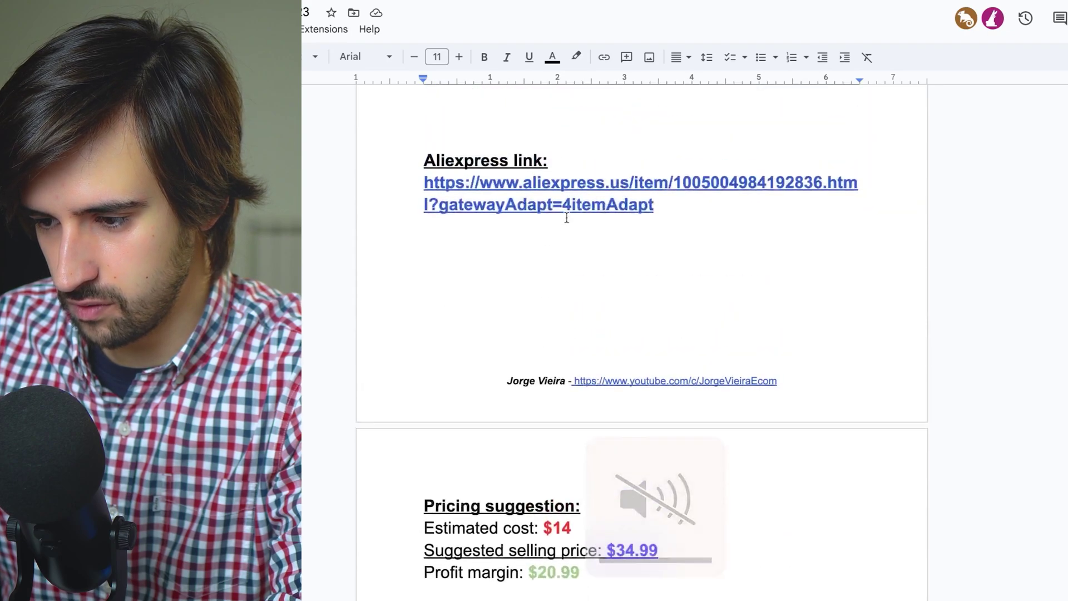
pyautogui.scroll(6, 566, 217)
pyautogui.click(528, 240)
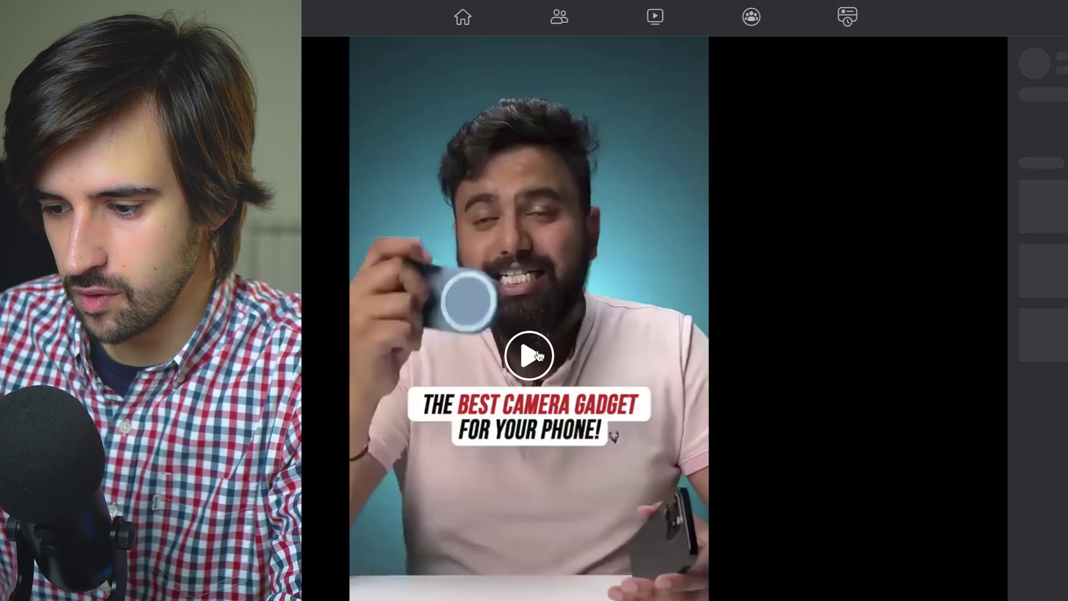
pyautogui.click(538, 356)
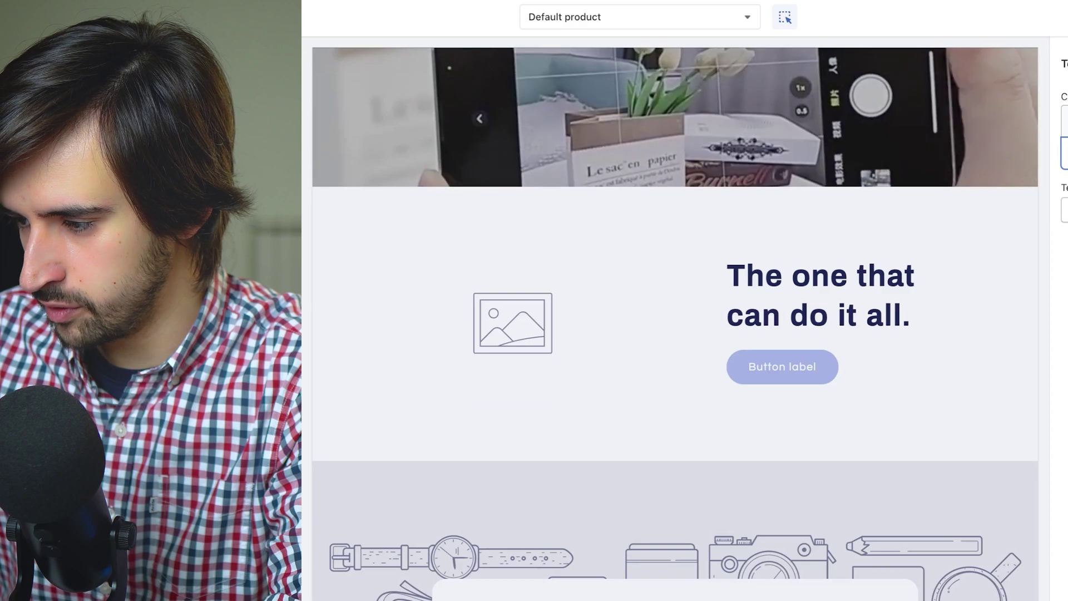
# Step: Fill the text block beneath the heading with the bullets MagSafe Charger, Gimbal, Phone Holder with Shutter Control (Bluetoth) and PowerBank
pyautogui.write('MagSafe Charger')
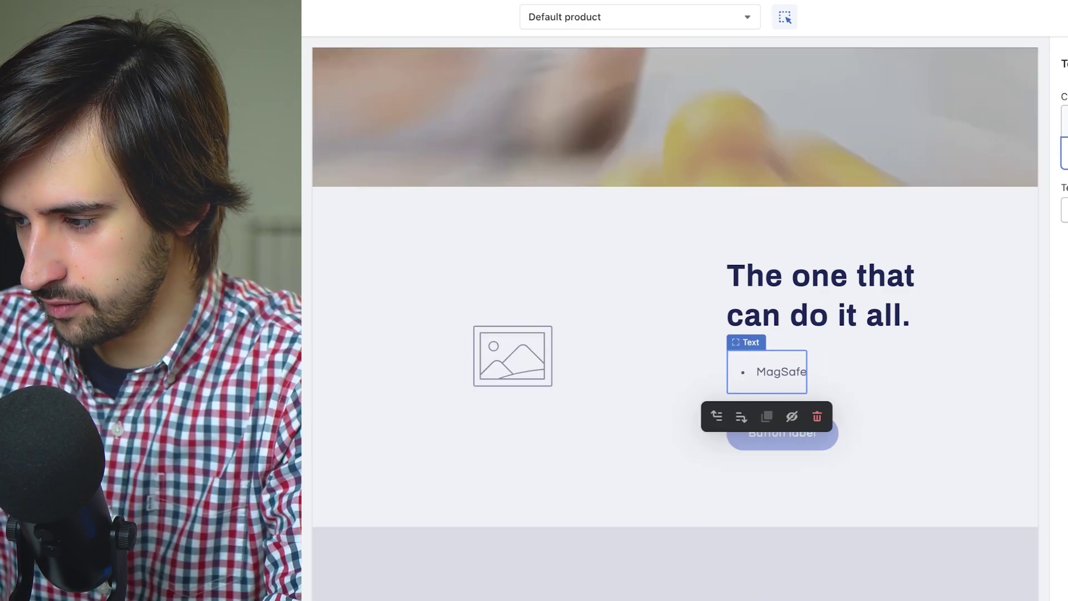
pyautogui.press('Return')
pyautogui.write('Gimbal')
pyautogui.press('Return')
pyautogui.write('Phone')
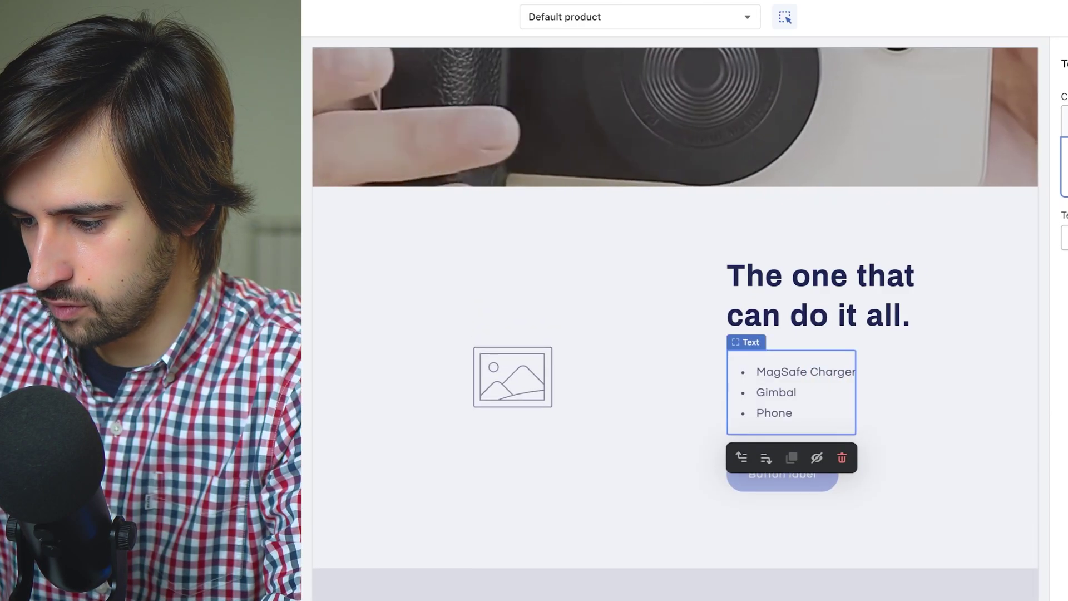
pyautogui.write(' Holder with Shutter Con')
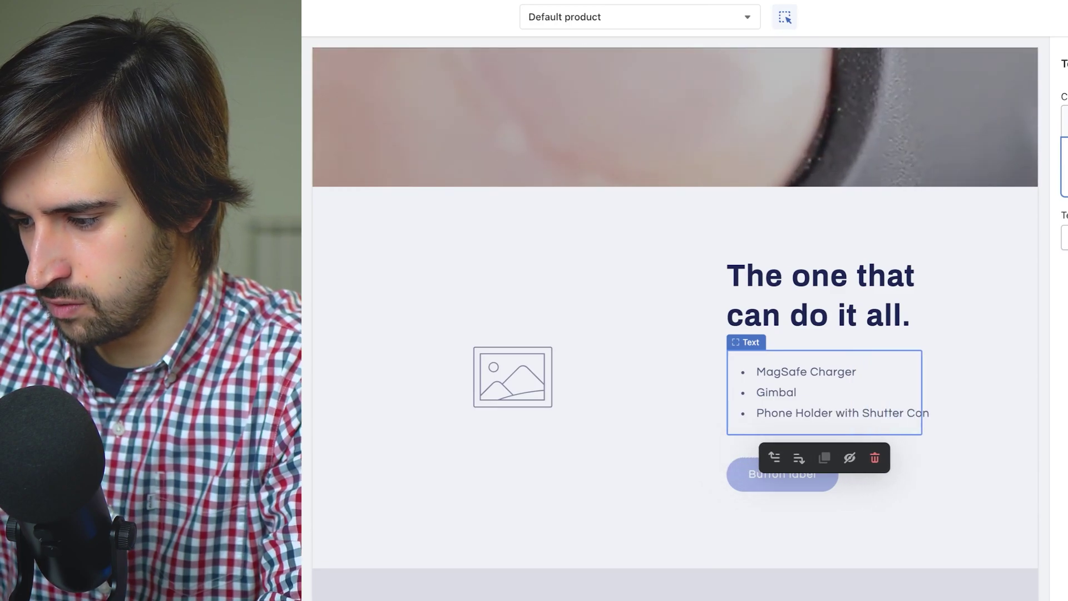
pyautogui.write('trol (Bluetoth)')
pyautogui.press('Return')
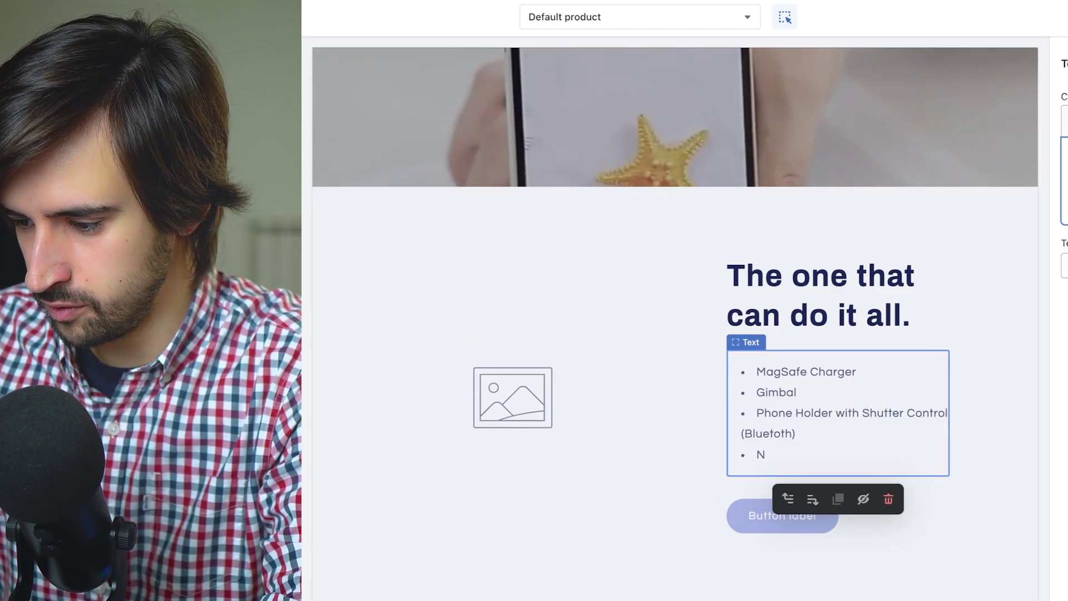
pyautogui.write('powe')
pyautogui.press('BackSpace')
pyautogui.press('BackSpace')
pyautogui.press('BackSpace')
pyautogui.press('BackSpace')
pyautogui.write('PowerBank.')
pyautogui.click(610, 306)
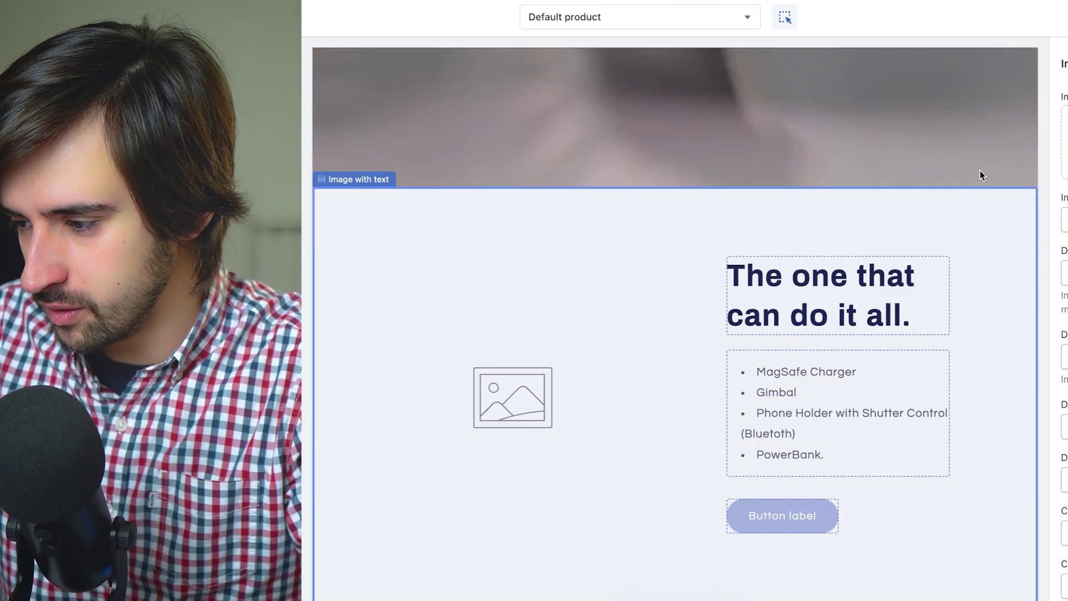
pyautogui.click(1065, 136)
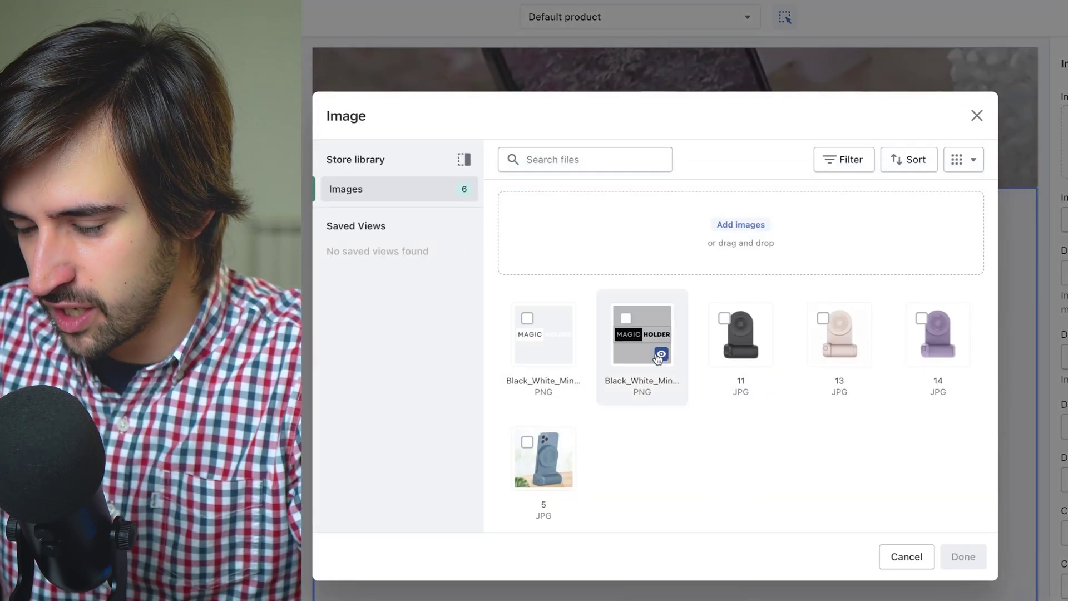
pyautogui.click(897, 559)
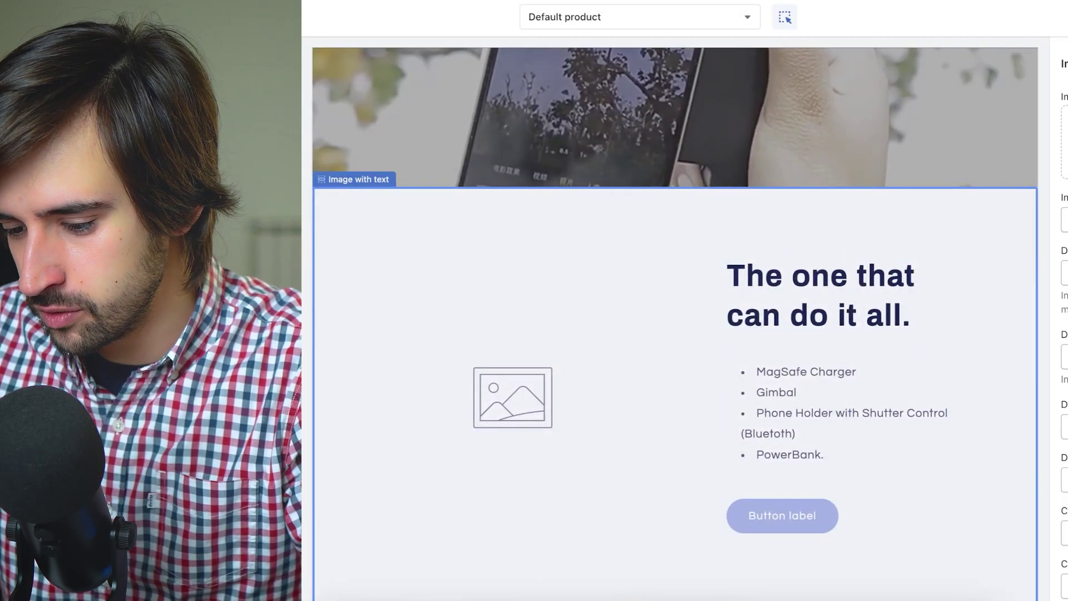
# Step: Switch to Finder and preview the pictures in the product's main_images folder to choose one for the Image with text section
pyautogui.moveTo(445, 1)
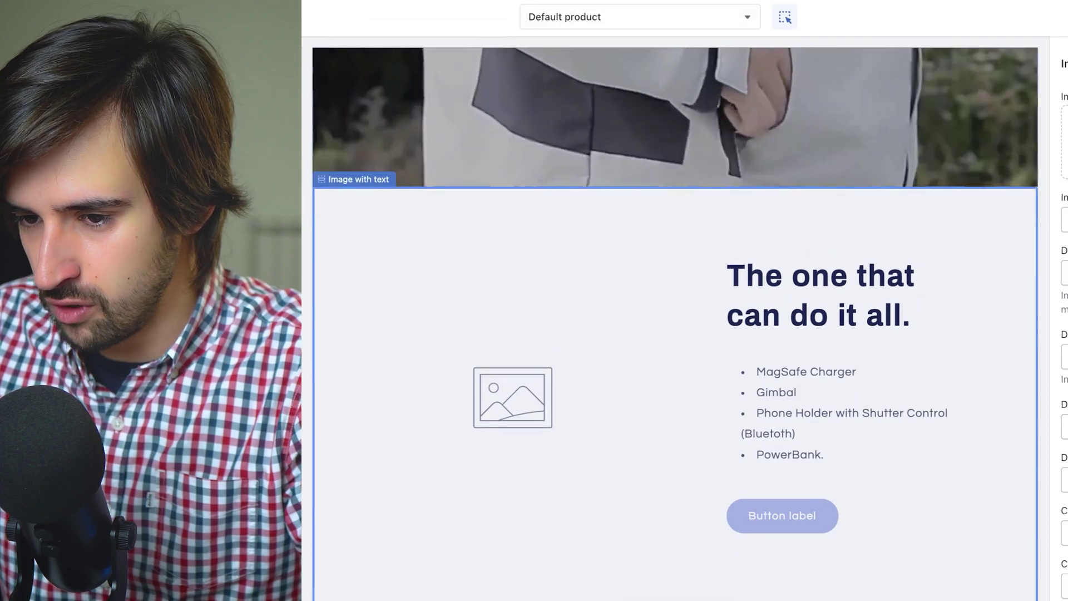
pyautogui.press('ctrl+super+f')
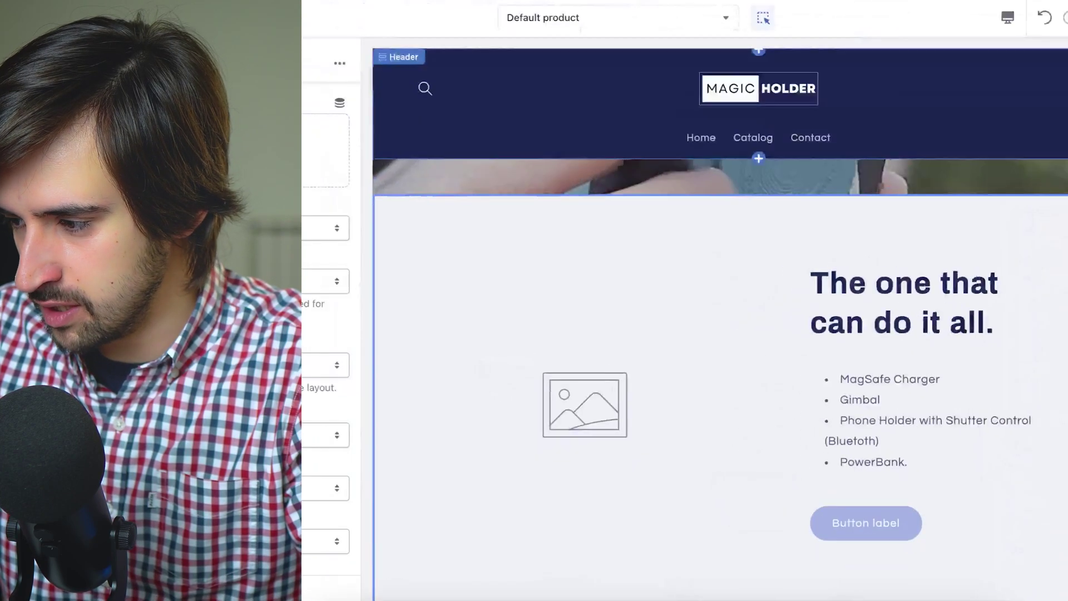
pyautogui.click(768, 102)
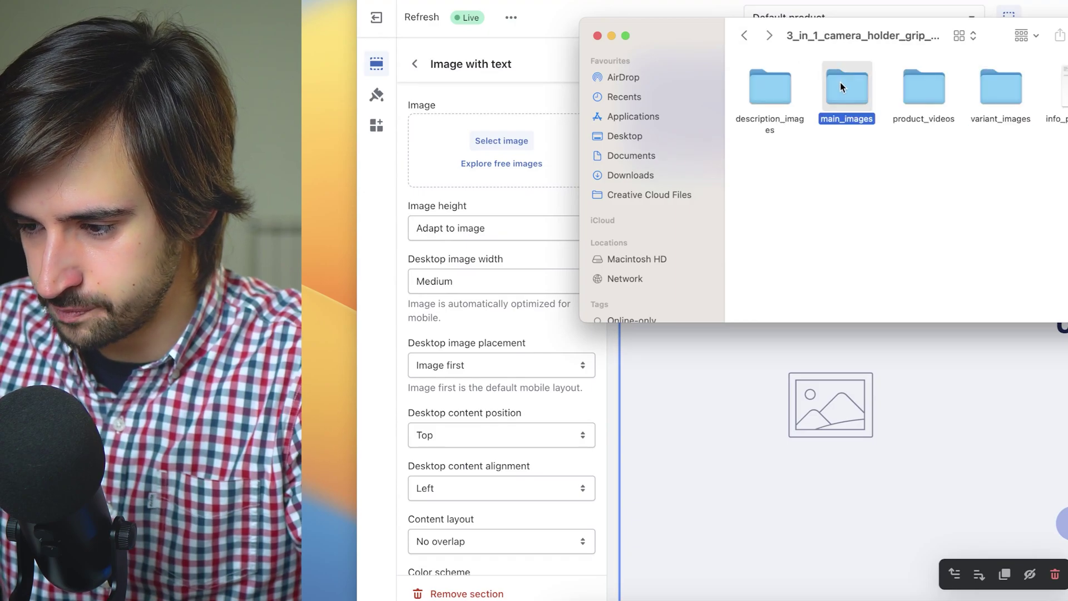
pyautogui.press('space')
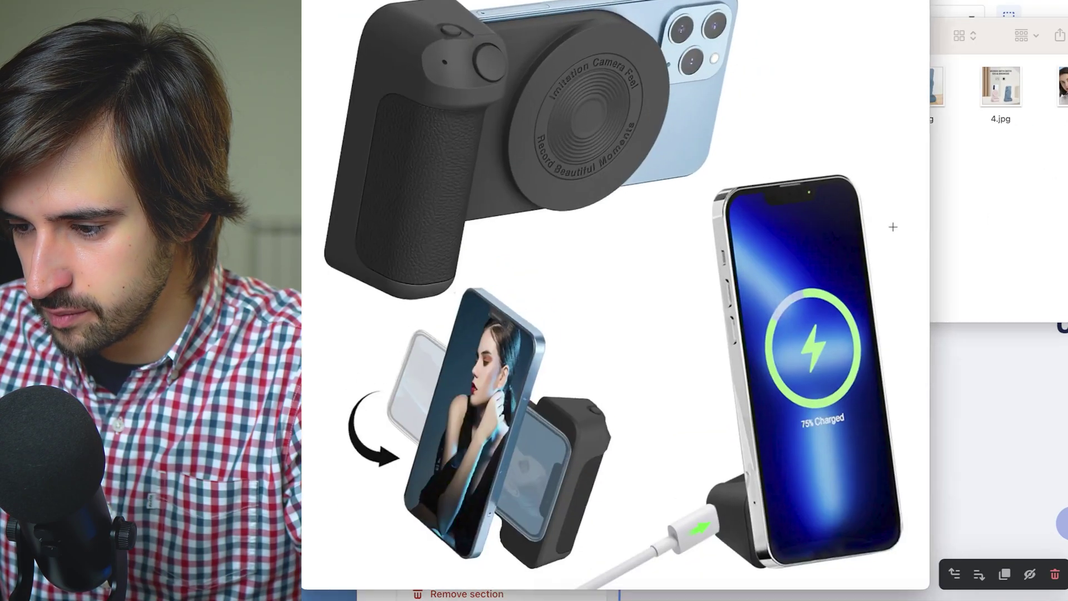
pyautogui.press('Right')
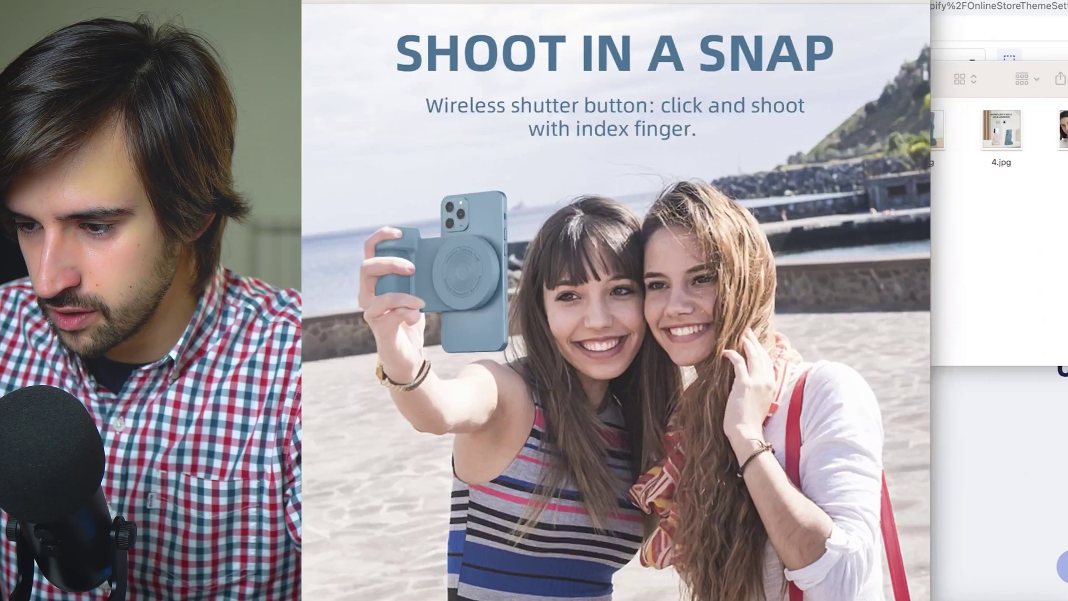
pyautogui.press('Right')
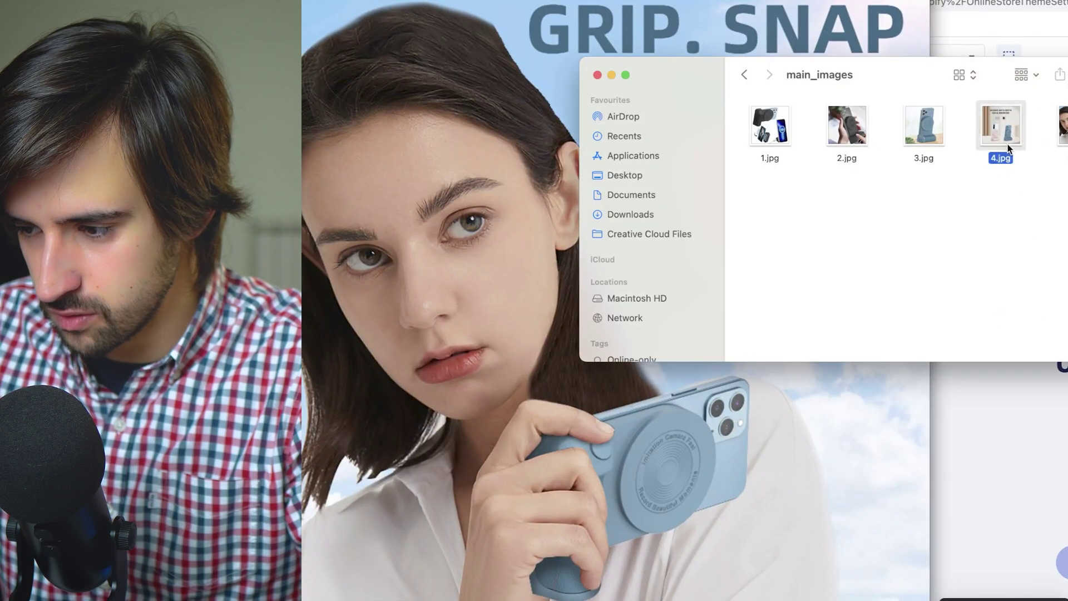
pyautogui.press('Right')
pyautogui.click(995, 181)
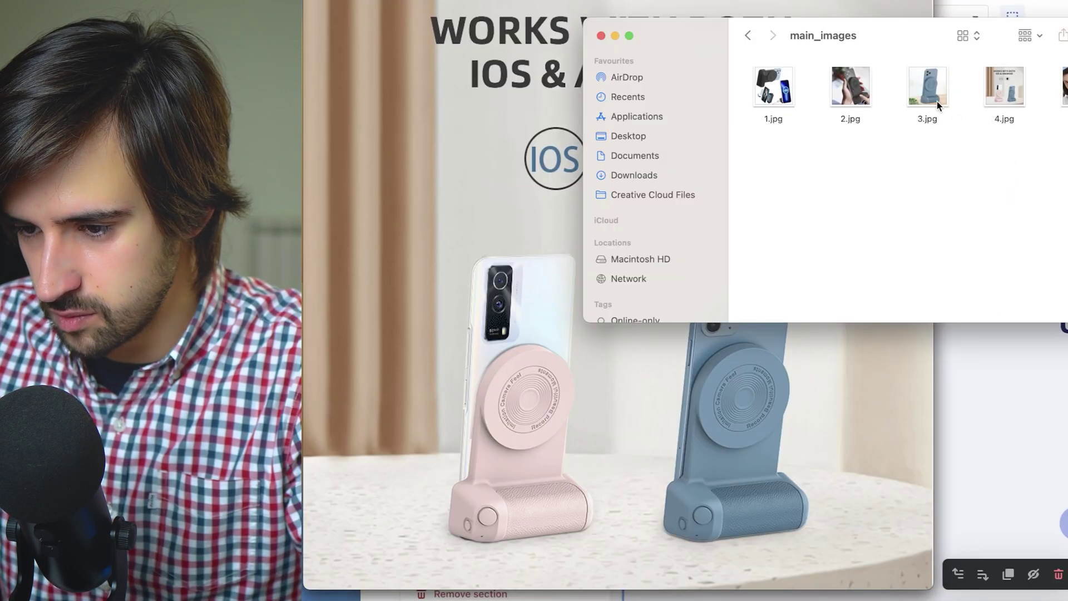
# Step: Set the Image with text section's image to the "Works with both iOS & Android" picture, 4.jpg, from the main_images folder
pyautogui.click(1002, 384)
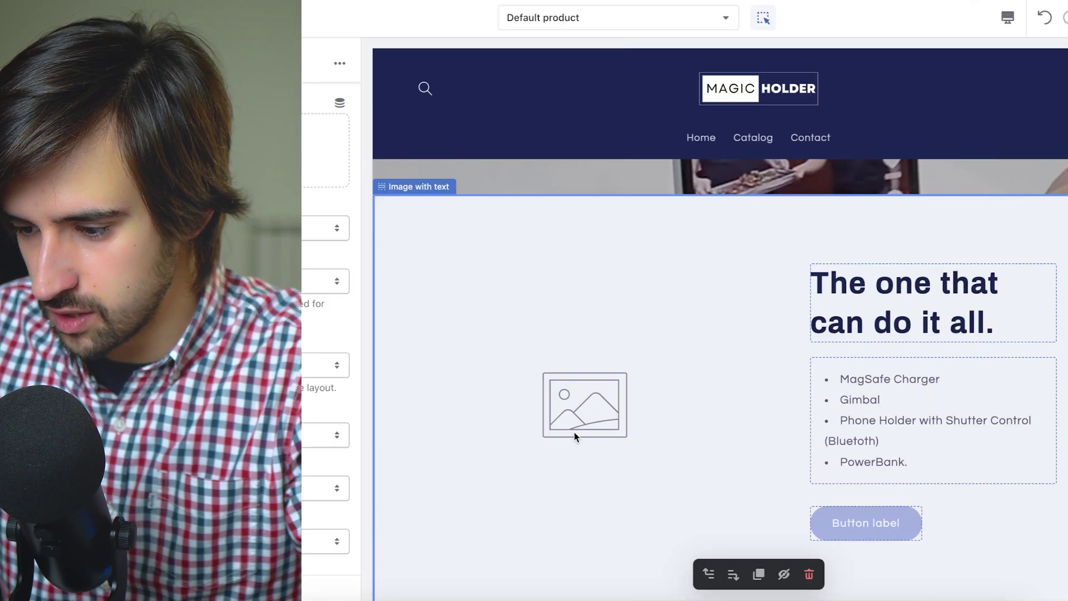
pyautogui.click(510, 447)
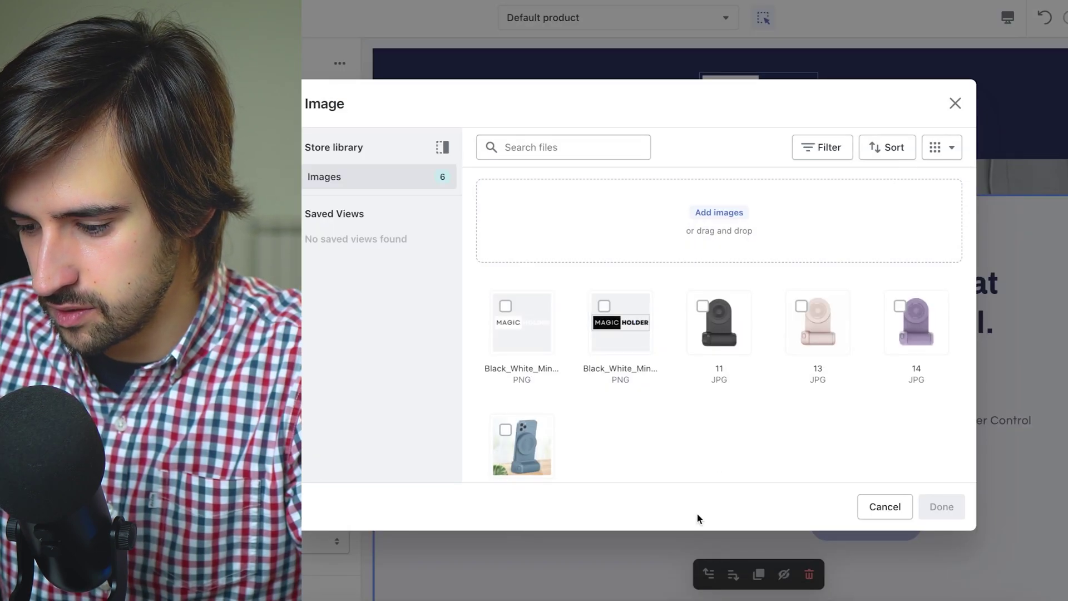
pyautogui.press('super+Tab')
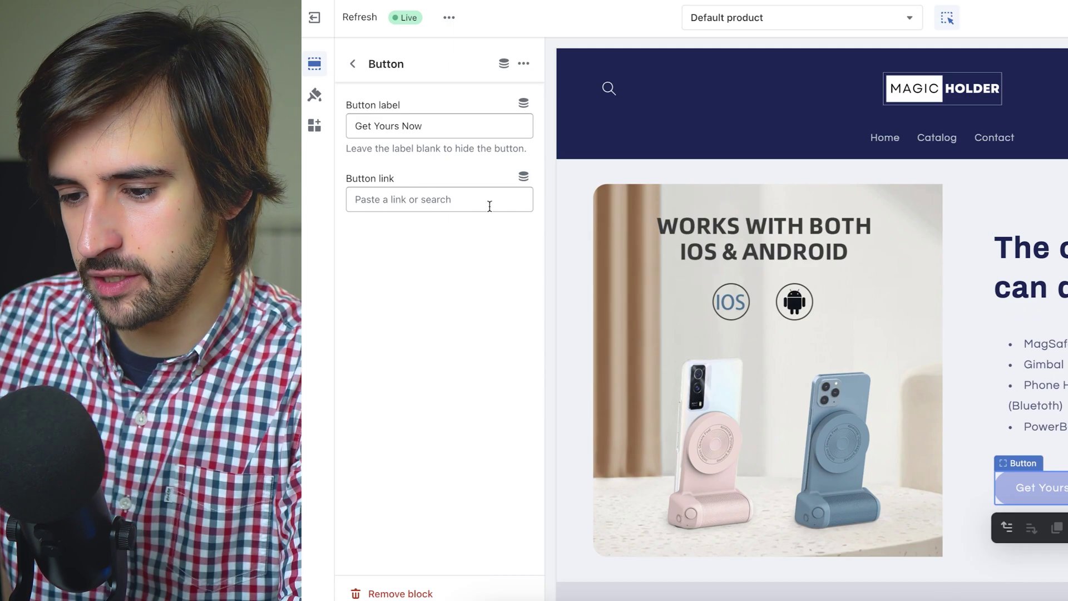
# Step: Link the "Get Yours Now" button to the 3-in-1 Magnetic Camera Handle product and return to the section list
pyautogui.click(462, 203)
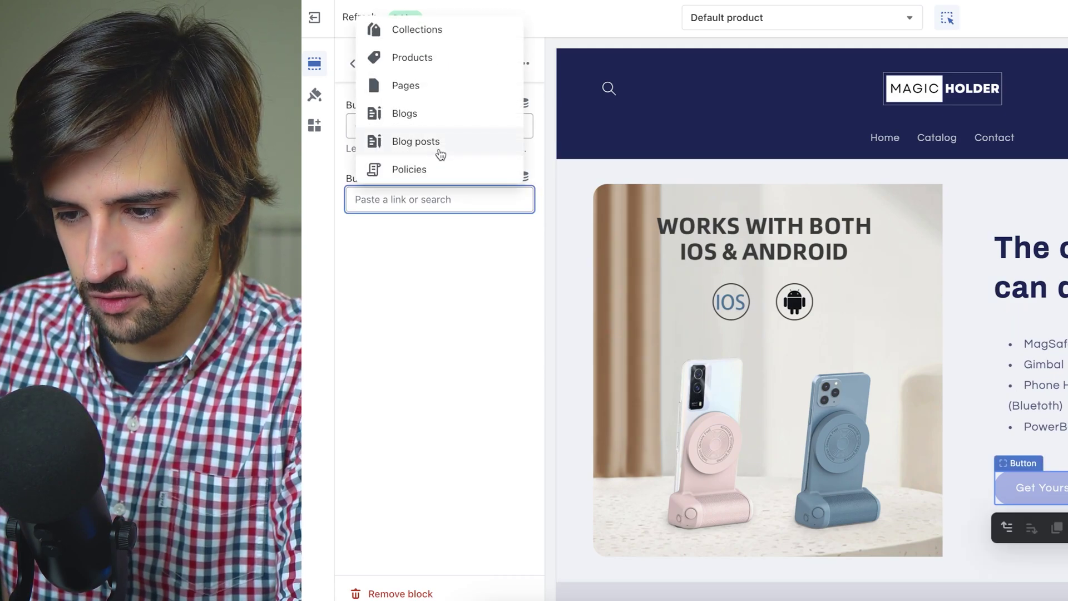
pyautogui.click(412, 59)
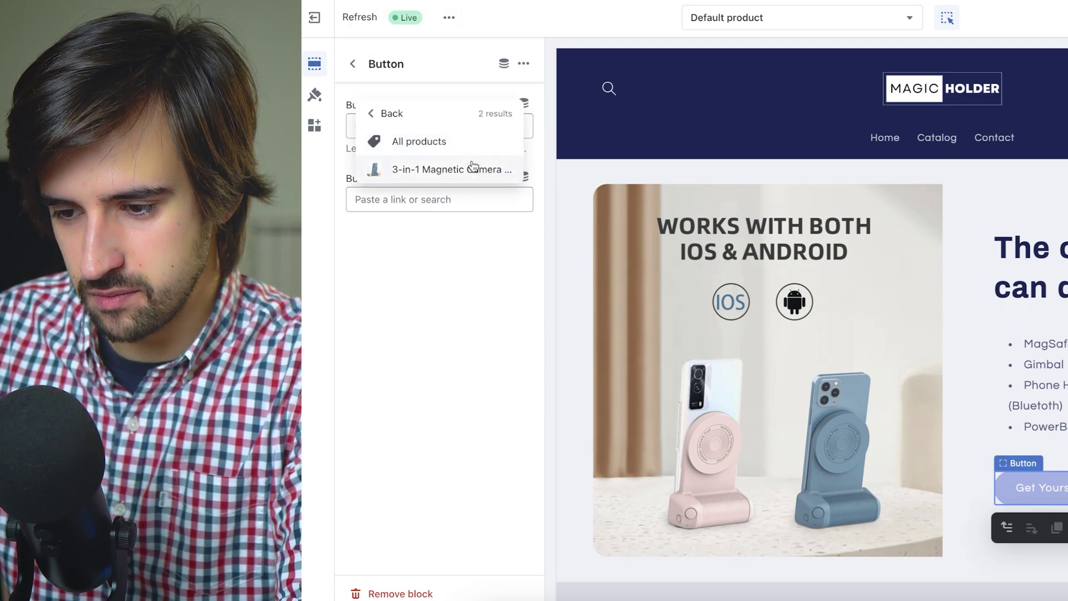
pyautogui.scroll(20, 1000, 455)
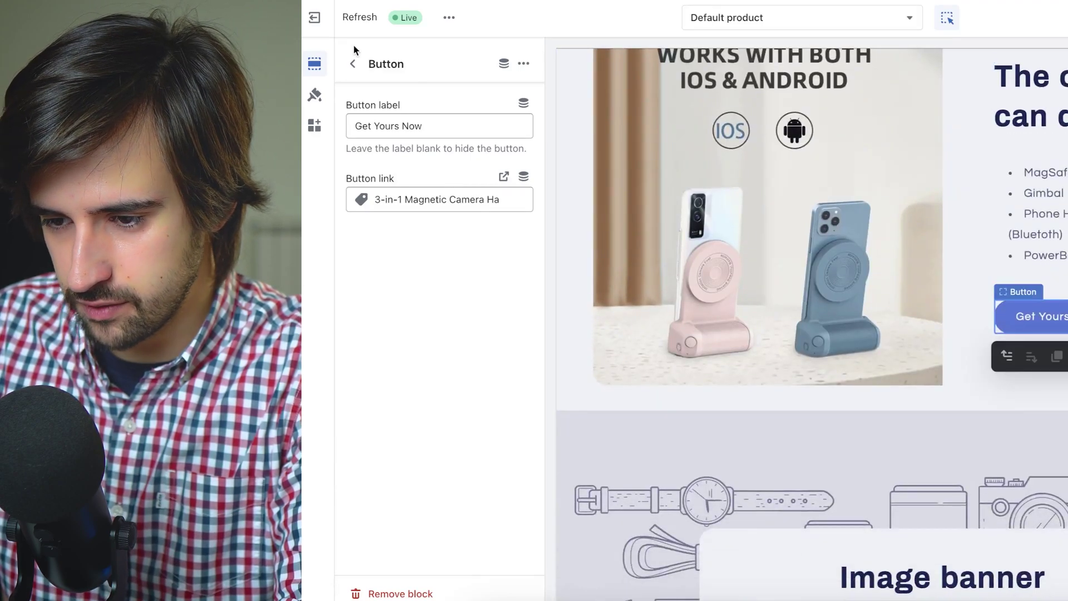
pyautogui.click(352, 64)
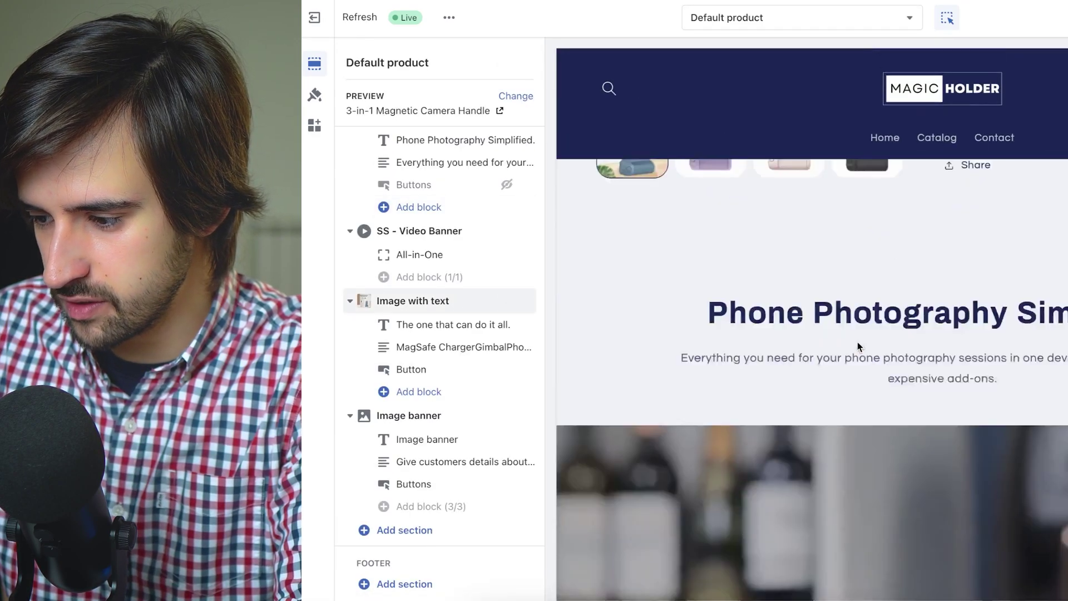
# Step: Add an SS - Scrolling text section and move it directly beneath the SS - Video Banner section
pyautogui.scroll(20, 857, 341)
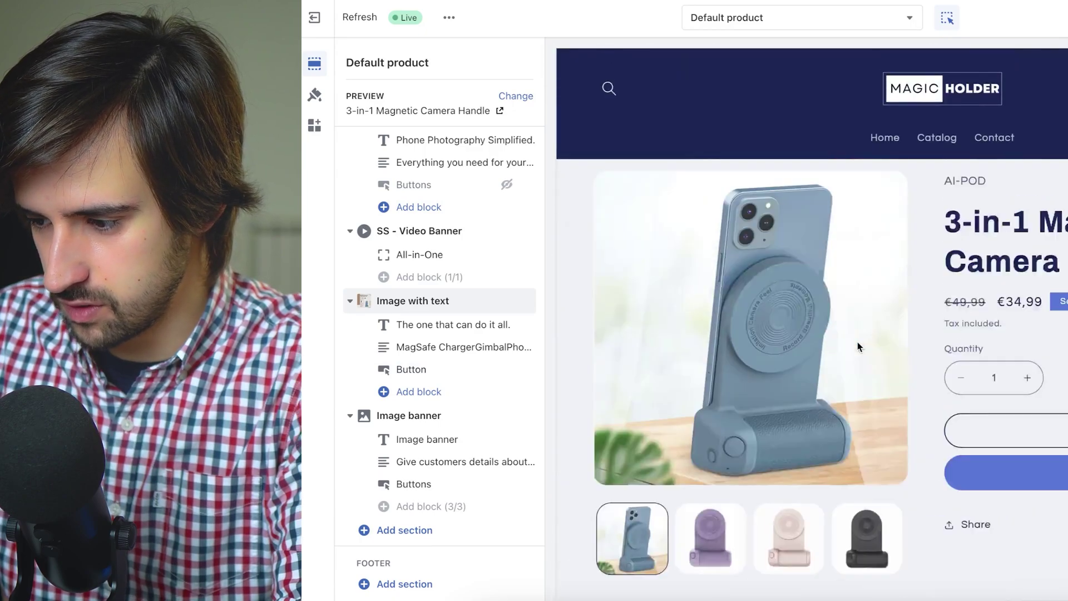
pyautogui.moveTo(511, 412)
pyautogui.click(404, 529)
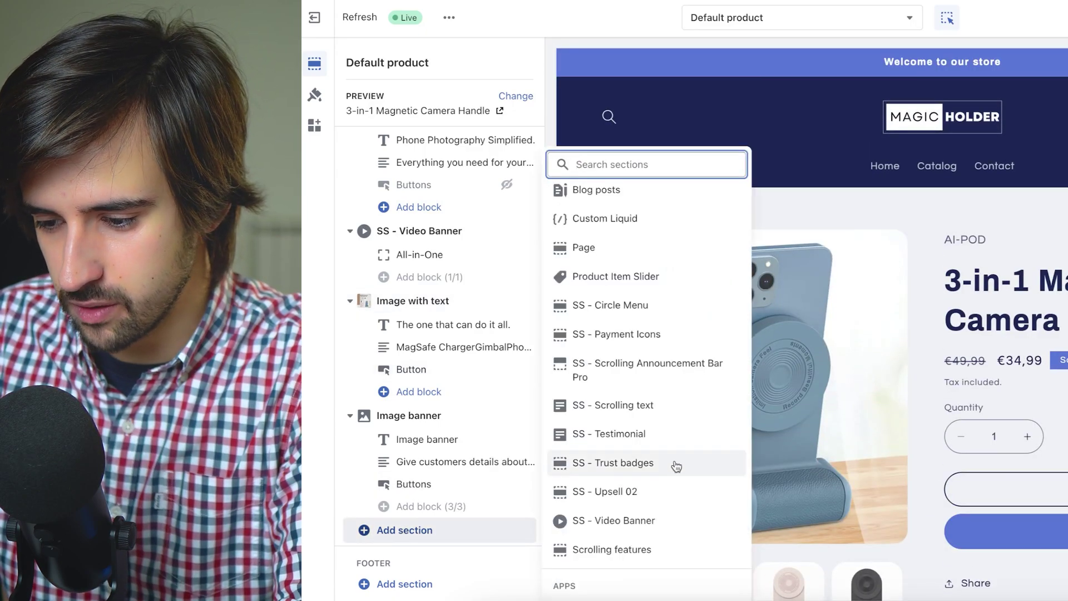
pyautogui.click(623, 405)
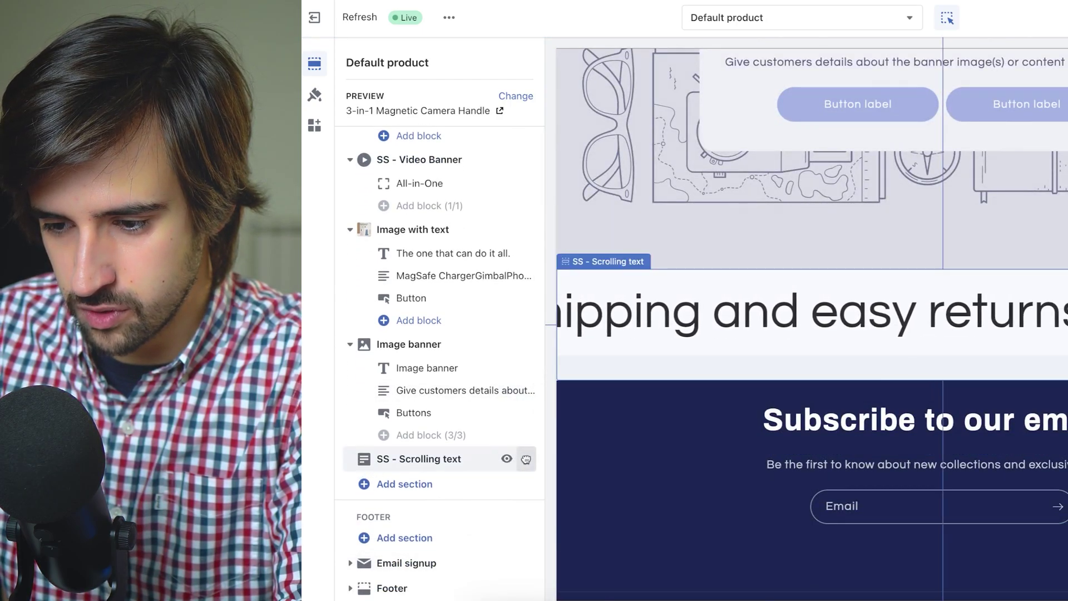
pyautogui.moveTo(525, 458); pyautogui.dragTo(510, 230)
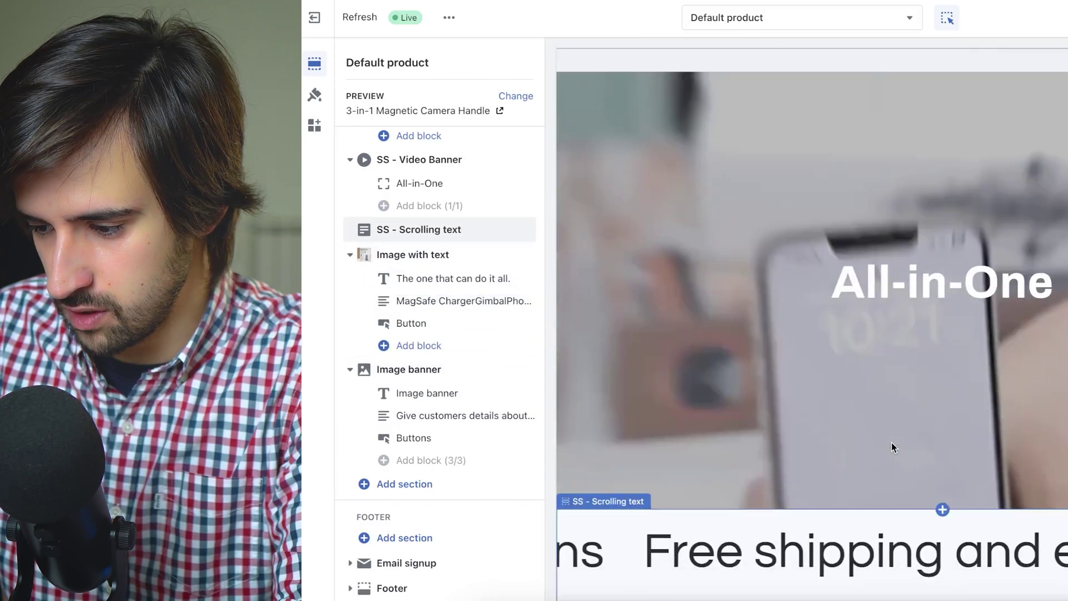
# Step: Replace the scrolling text with the product's functions: Phone Holder, Gimbal, PowerBank, Selfie Stick and MagSafe Charger
pyautogui.scroll(-5, 891, 443)
pyautogui.click(845, 328)
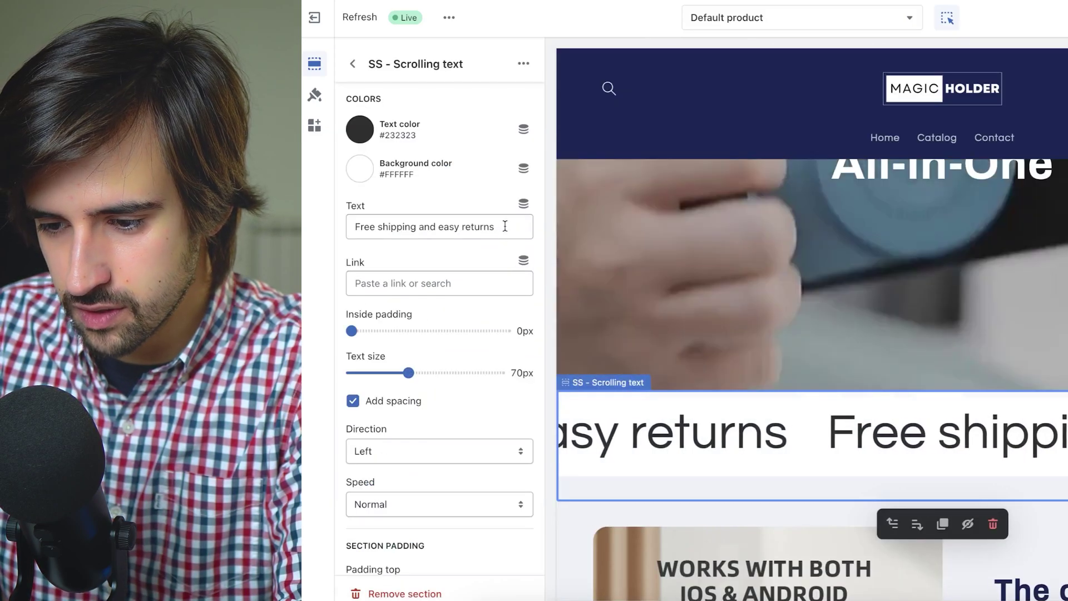
pyautogui.tripleClick(505, 226)
pyautogui.press('BackSpace')
pyautogui.write('Phone Holder')
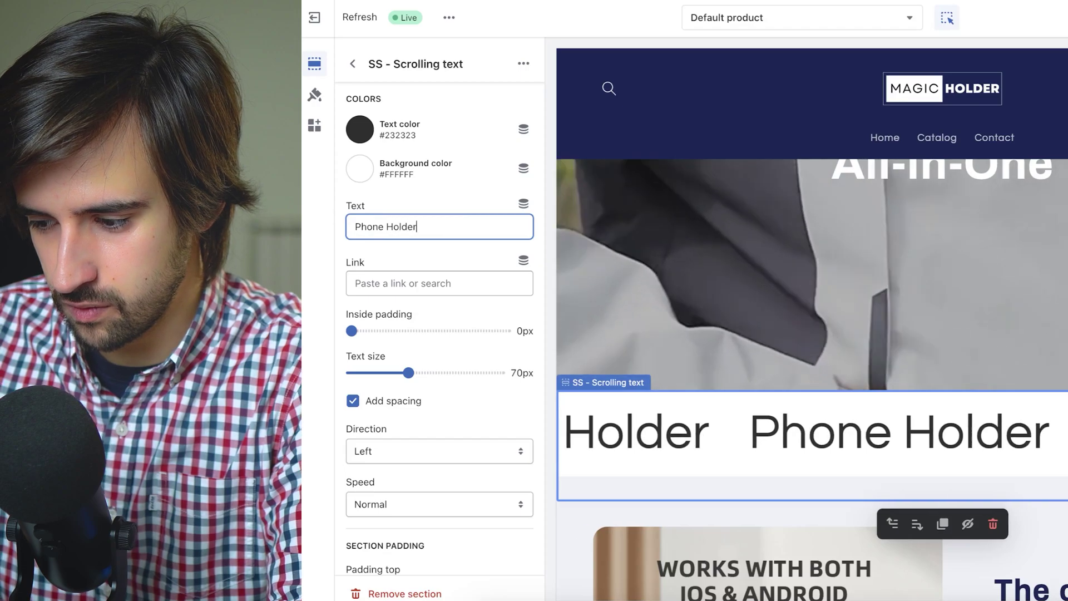
pyautogui.write(', Gimbal, PowerBank, Se')
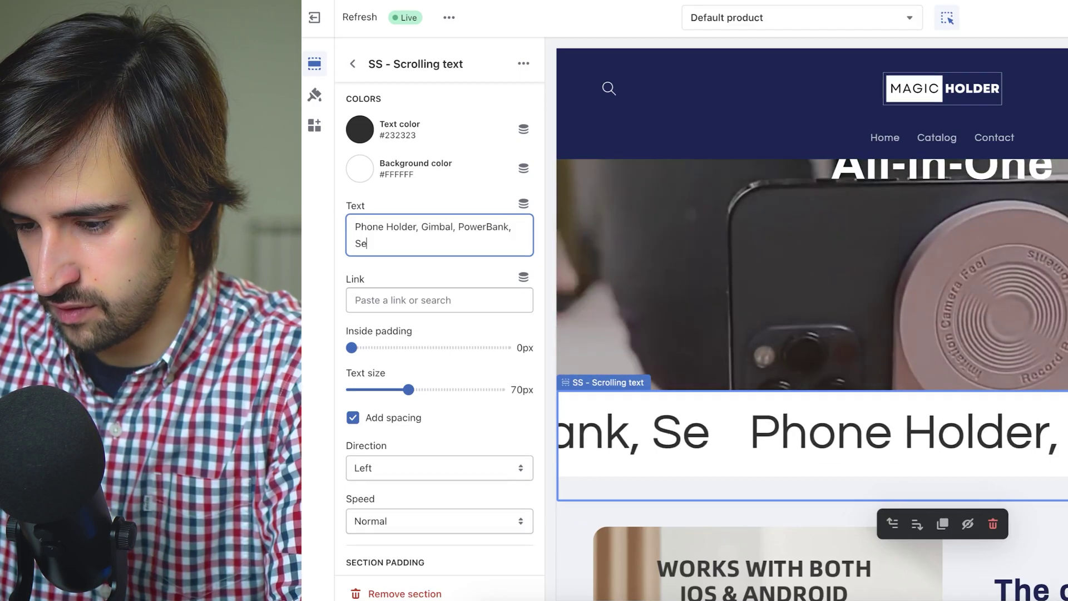
pyautogui.write('lfie Stick, MagSafe C')
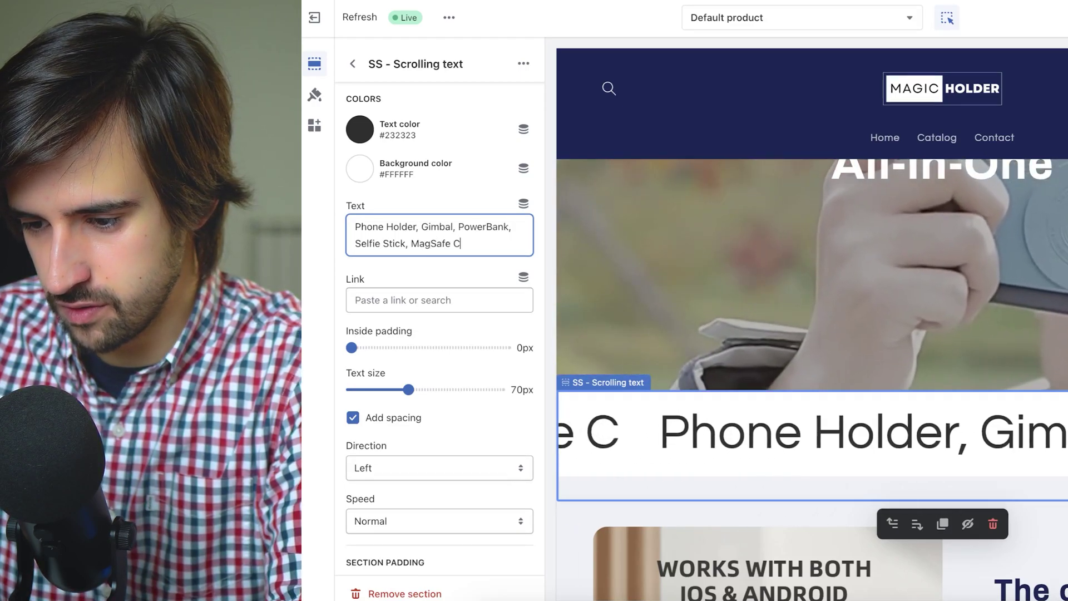
pyautogui.write('harger')
# Step: Set the scrolling text's size to 26px and its speed to Extra slow, then return to the section list
pyautogui.moveTo(408, 389); pyautogui.dragTo(351, 389)
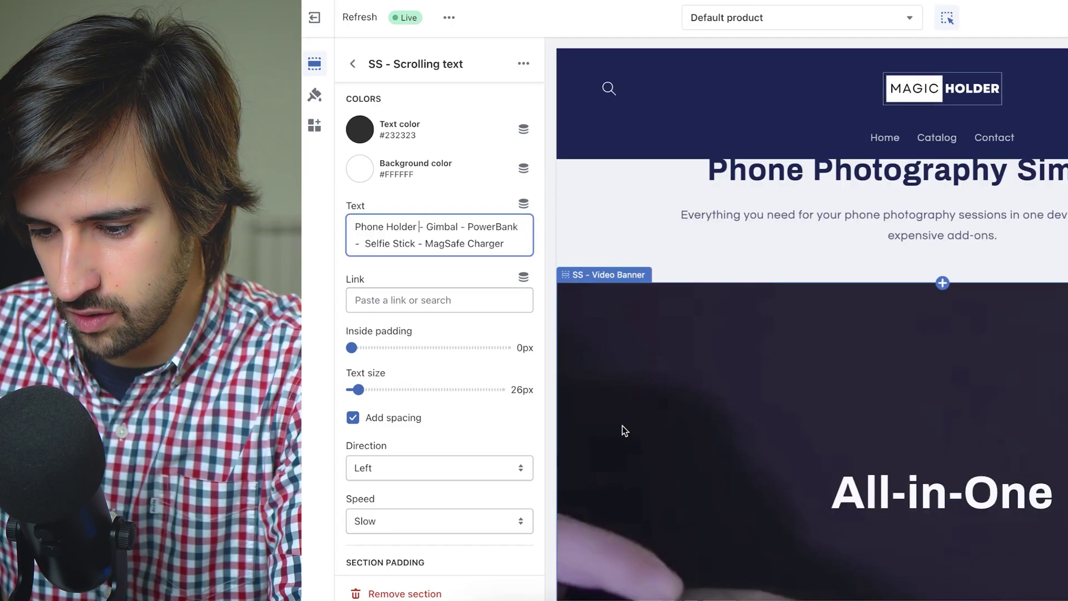
pyautogui.click(443, 513)
pyautogui.click(425, 537)
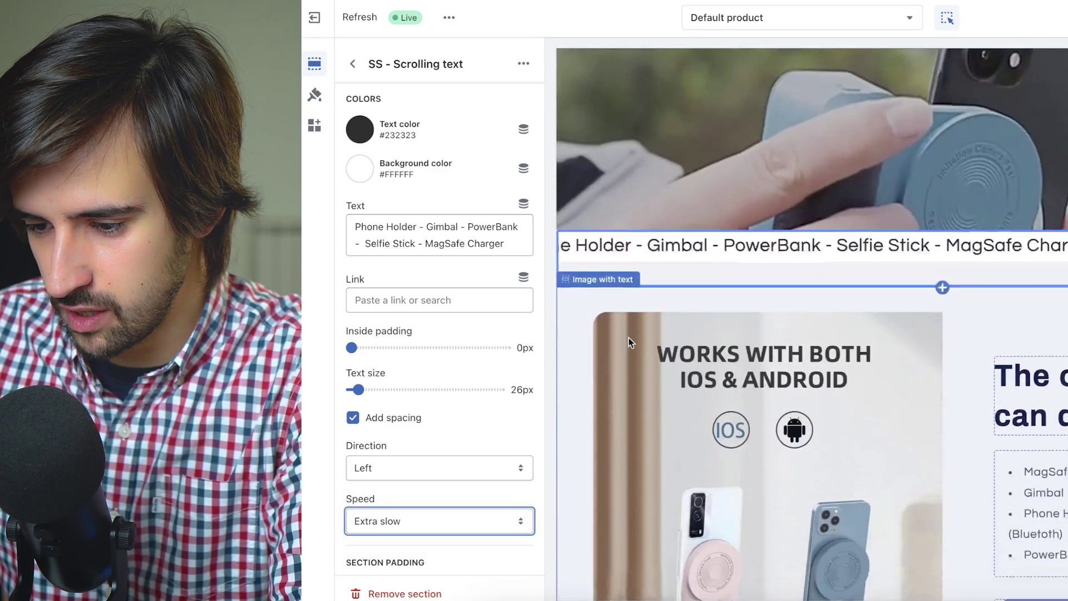
pyautogui.click(354, 64)
# Step: Add an SS - Testimonial section after the Image banner section at the end of the template
pyautogui.scroll(-3, 429, 490)
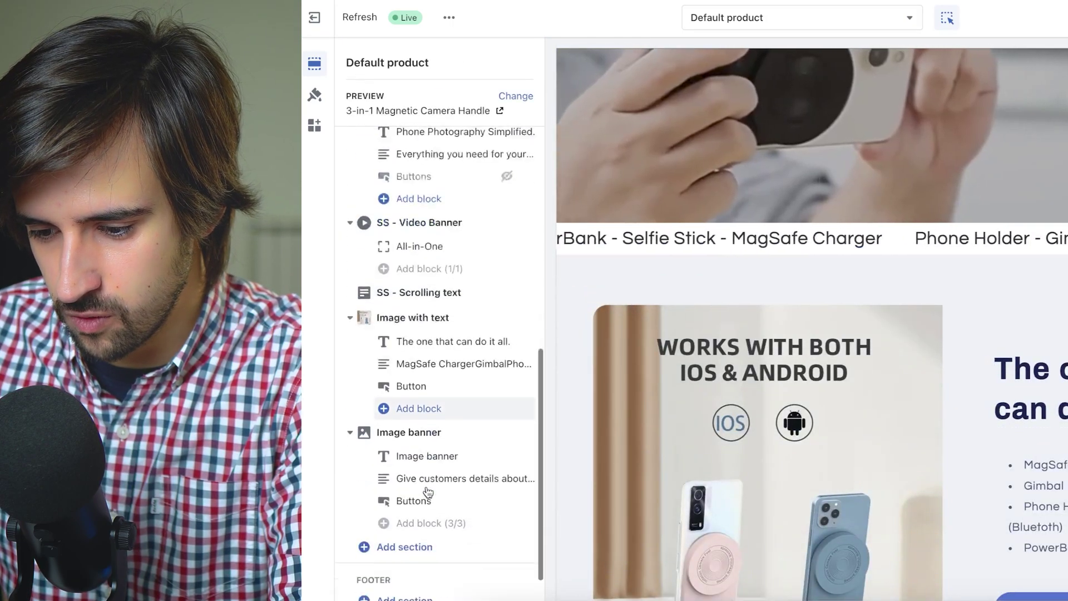
pyautogui.click(428, 492)
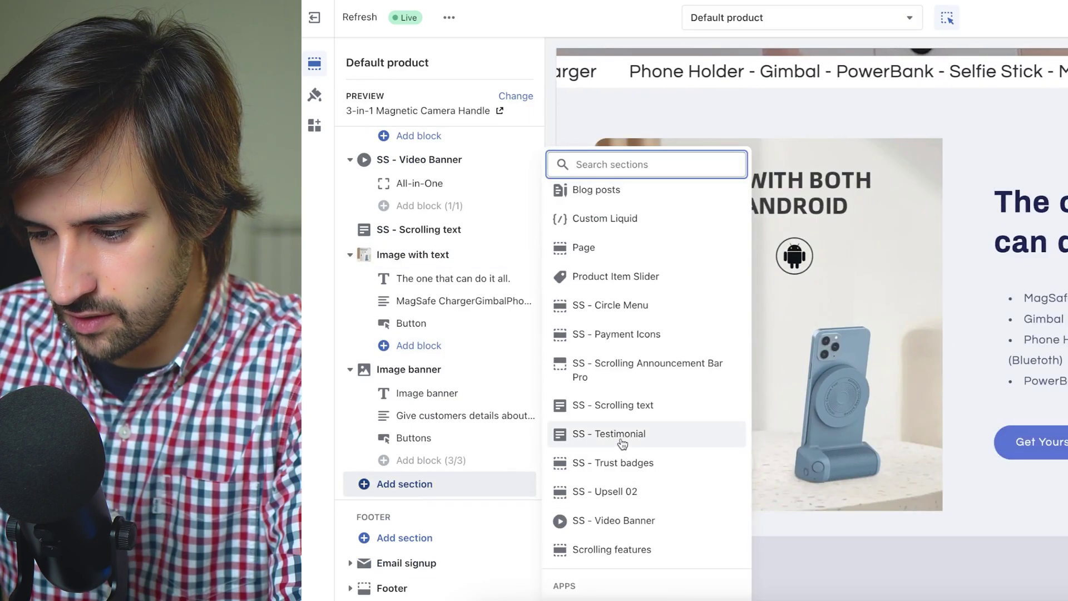
pyautogui.click(622, 441)
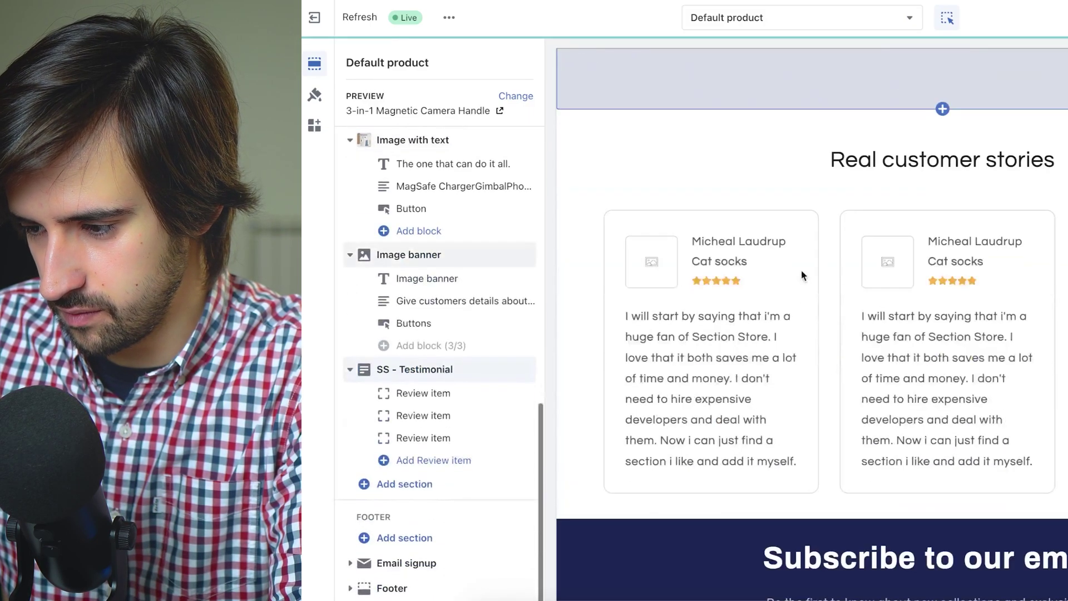
pyautogui.click(366, 369)
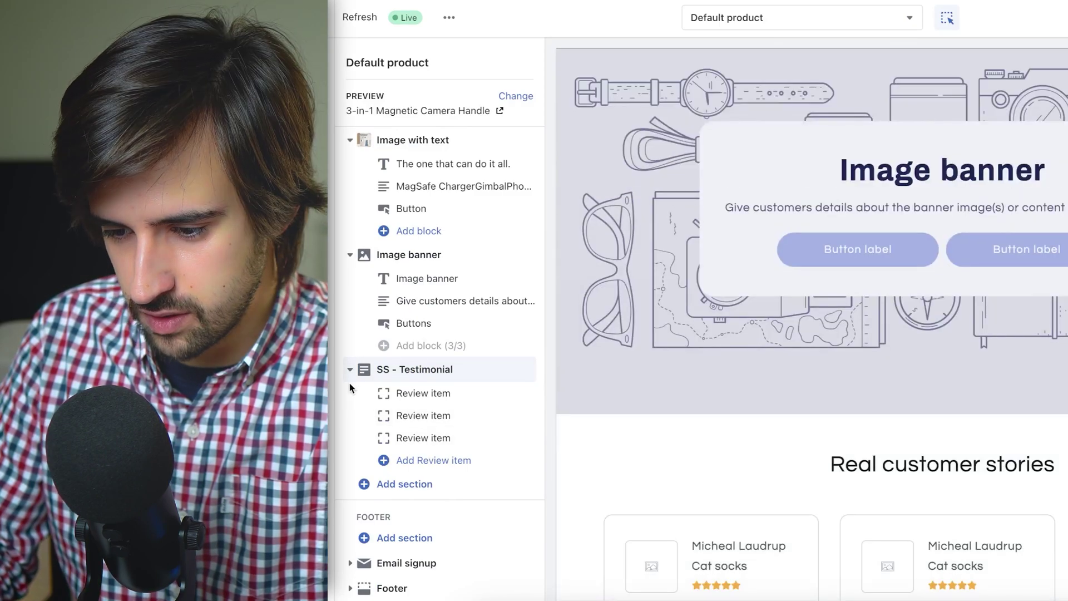
# Step: Move the SS - Testimonial section directly above the Image banner section and review its settings
pyautogui.moveTo(526, 369); pyautogui.dragTo(508, 276)
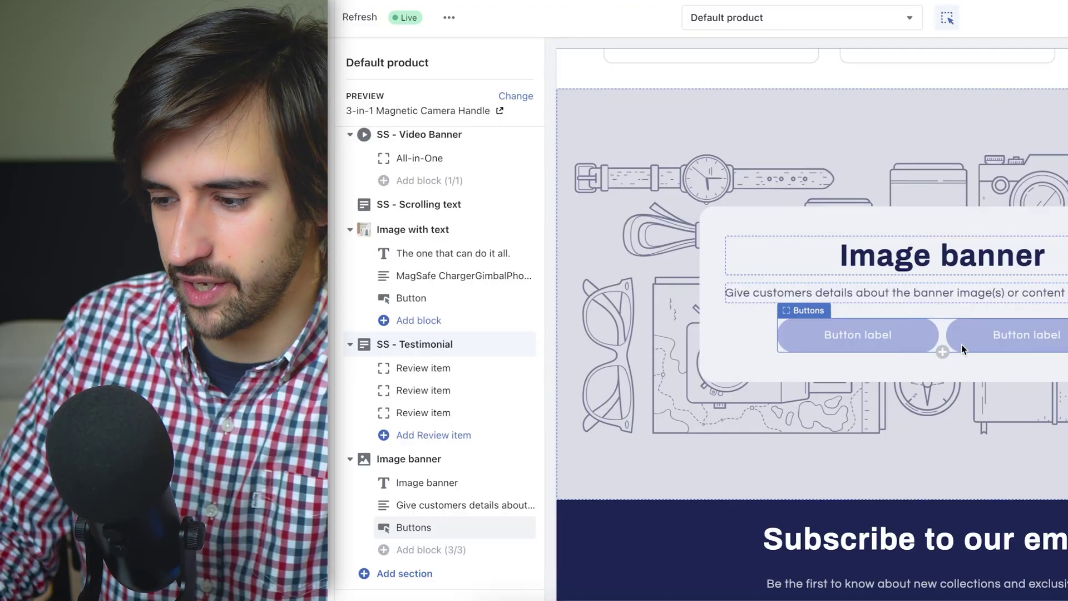
pyautogui.scroll(2, 999, 361)
pyautogui.scroll(5, 999, 360)
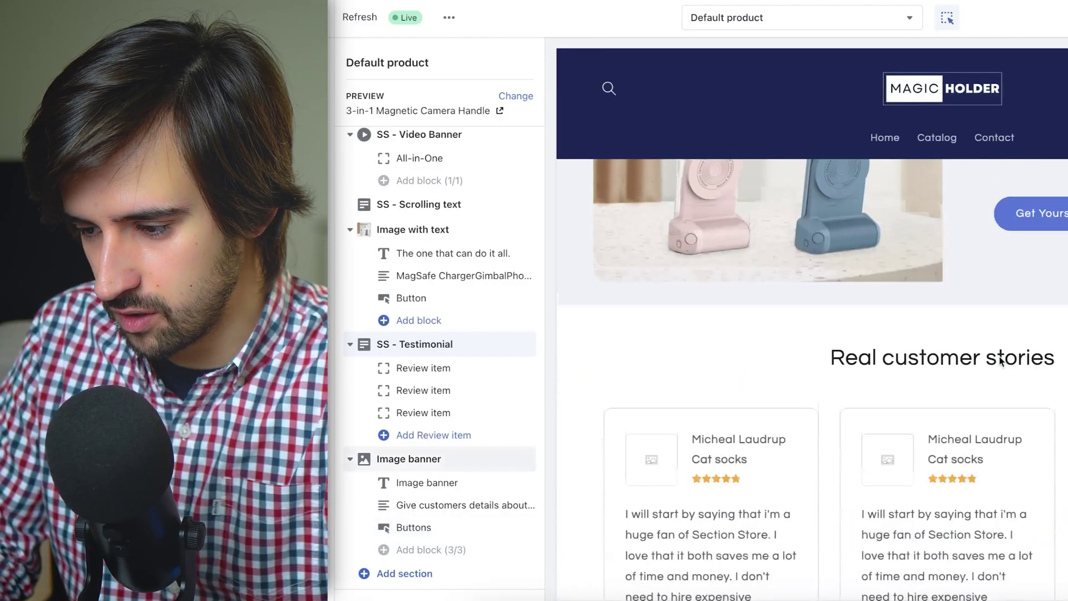
pyautogui.click(1000, 360)
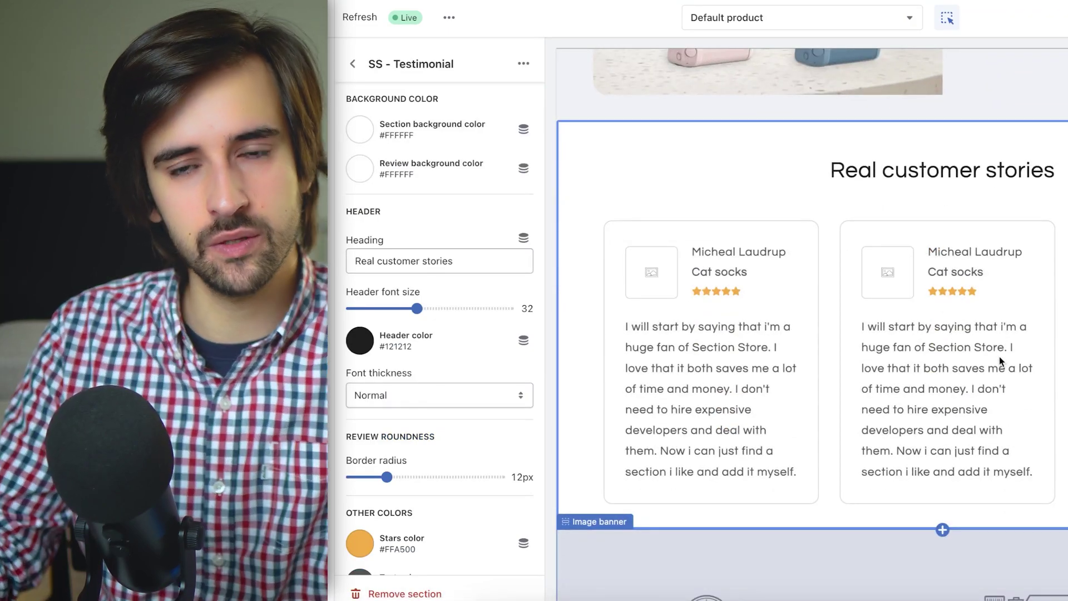
pyautogui.scroll(-7, 959, 266)
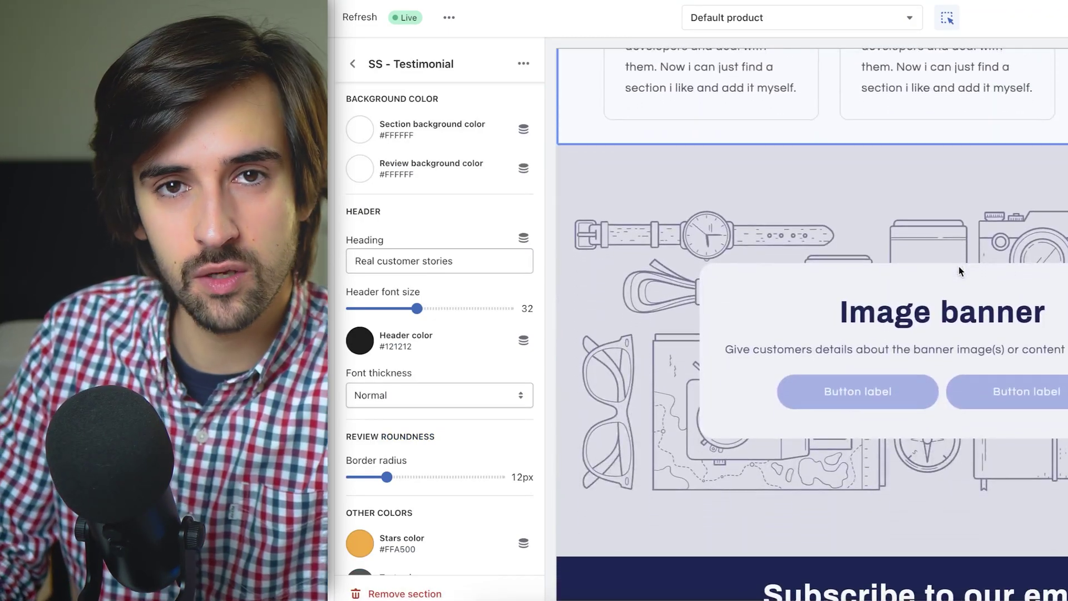
pyautogui.scroll(-4, 959, 267)
pyautogui.scroll(15, 959, 267)
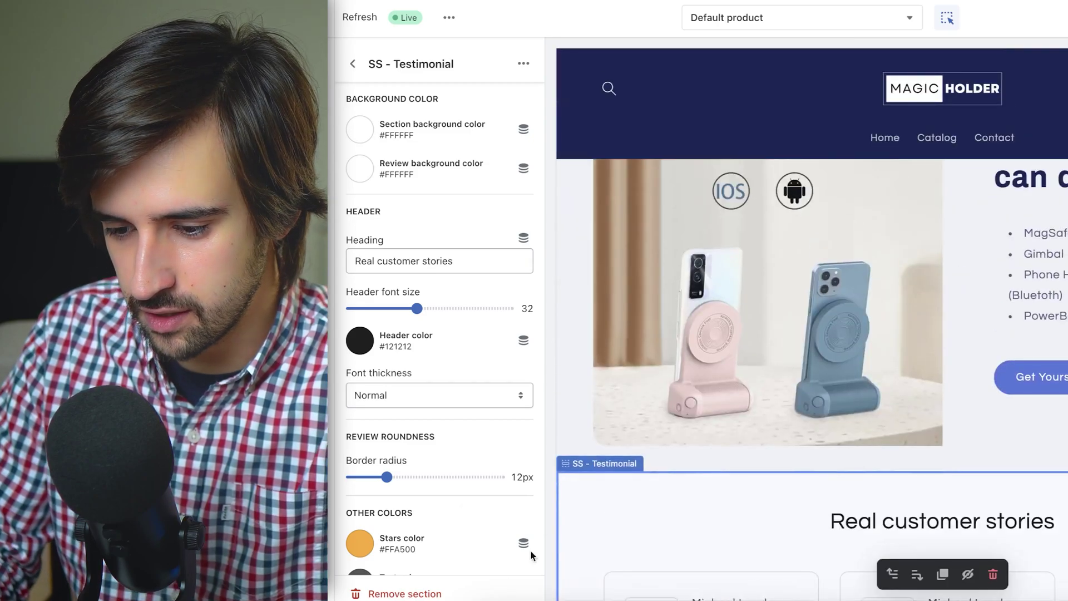
pyautogui.click(352, 65)
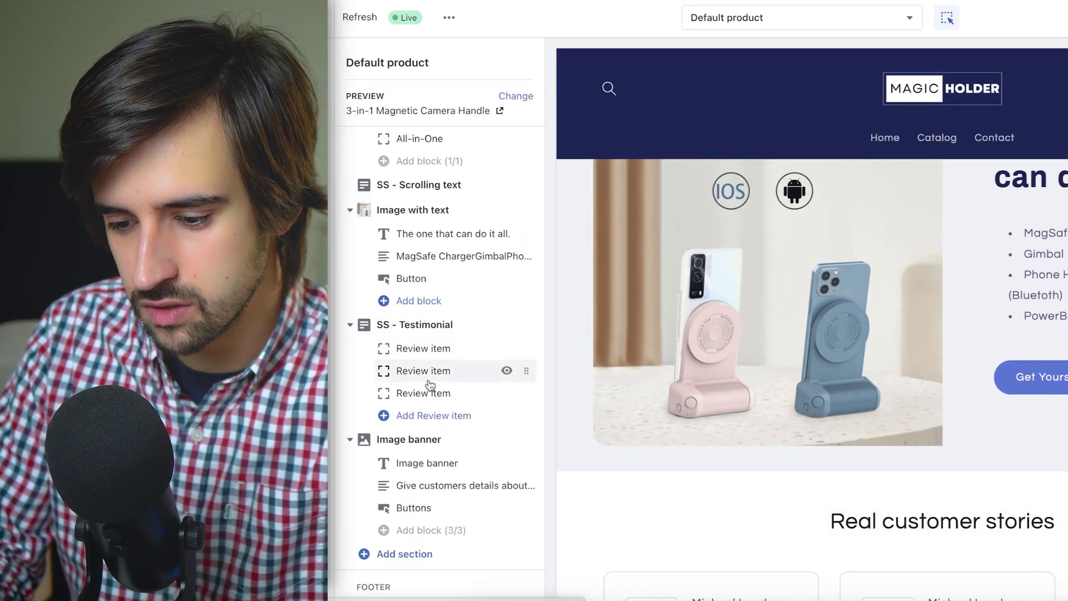
# Step: Add an SS - Payment Icons section after the Image banner section at the end of the template
pyautogui.scroll(-3, 401, 333)
pyautogui.click(412, 485)
pyautogui.click(646, 417)
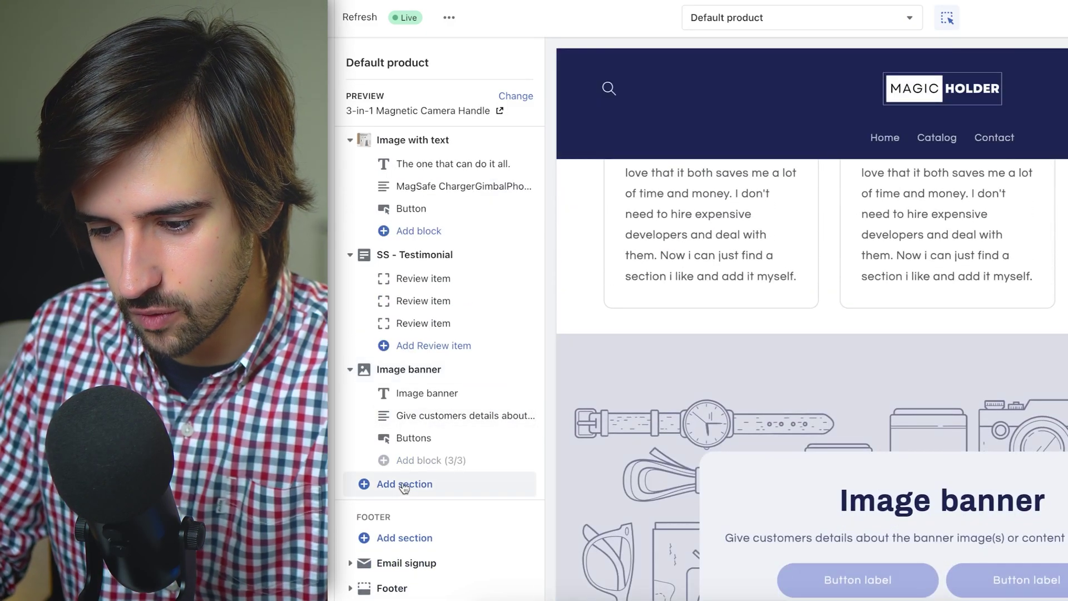
pyautogui.click(404, 485)
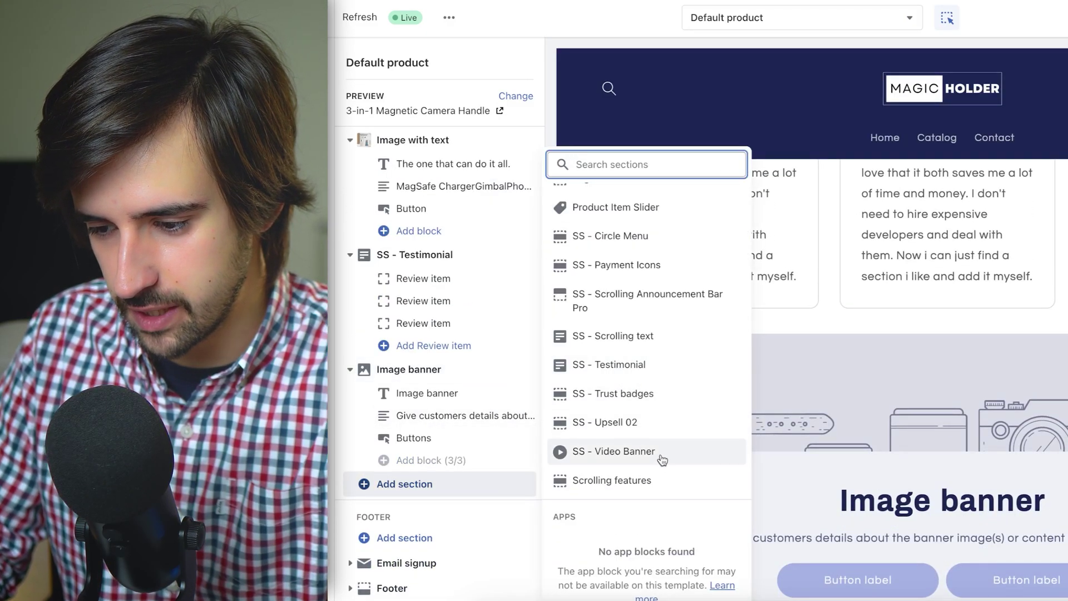
pyautogui.scroll(1, 648, 354)
pyautogui.click(649, 356)
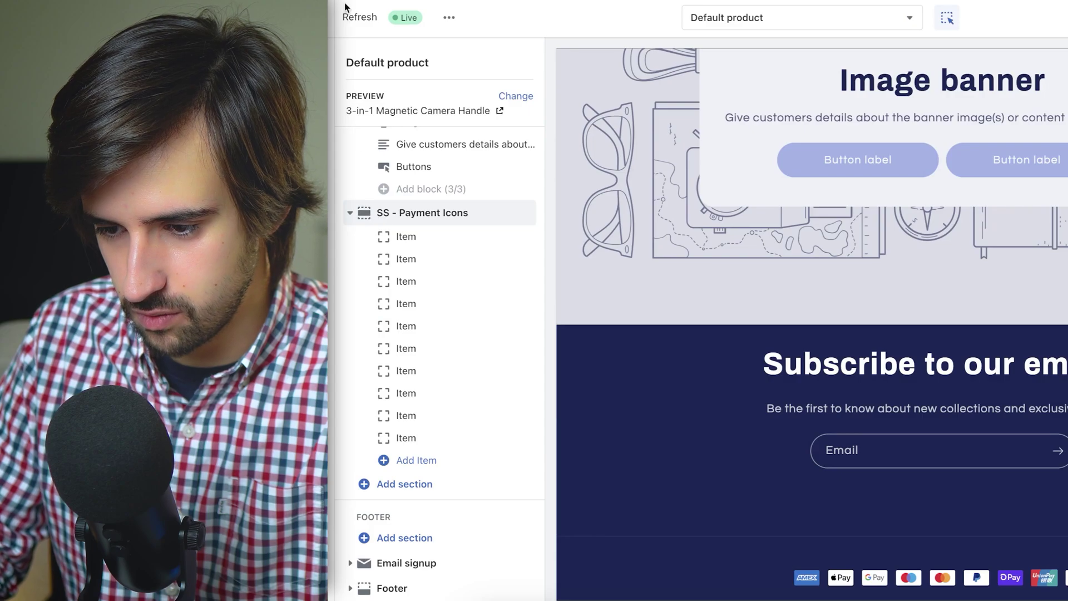
# Step: Move the SS - Payment Icons section up between Related products and Rich text, then return to the section list
pyautogui.moveTo(527, 213); pyautogui.dragTo(468, 294)
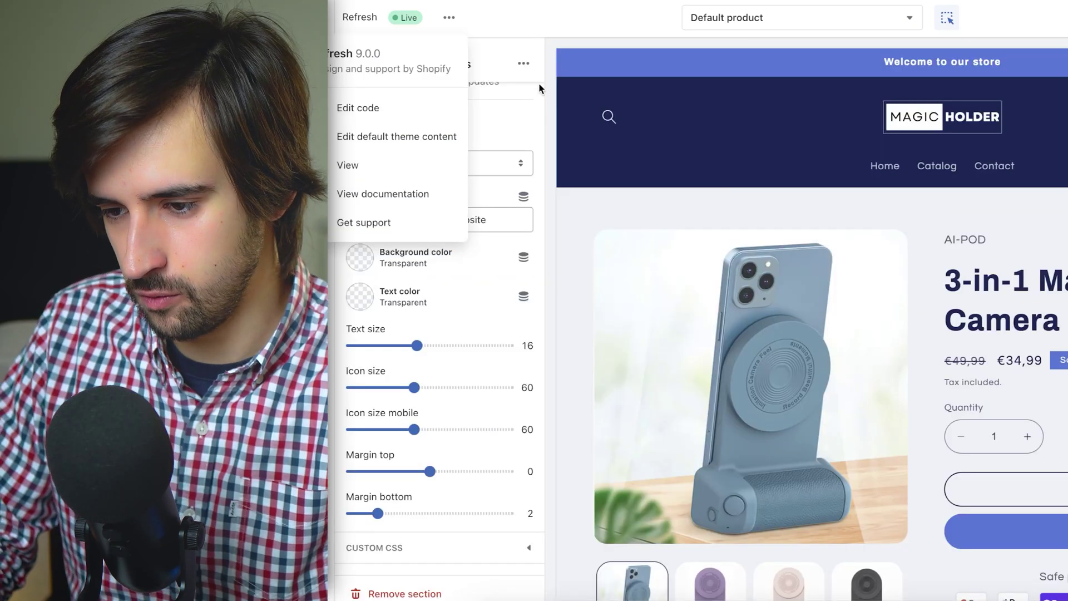
pyautogui.click(540, 87)
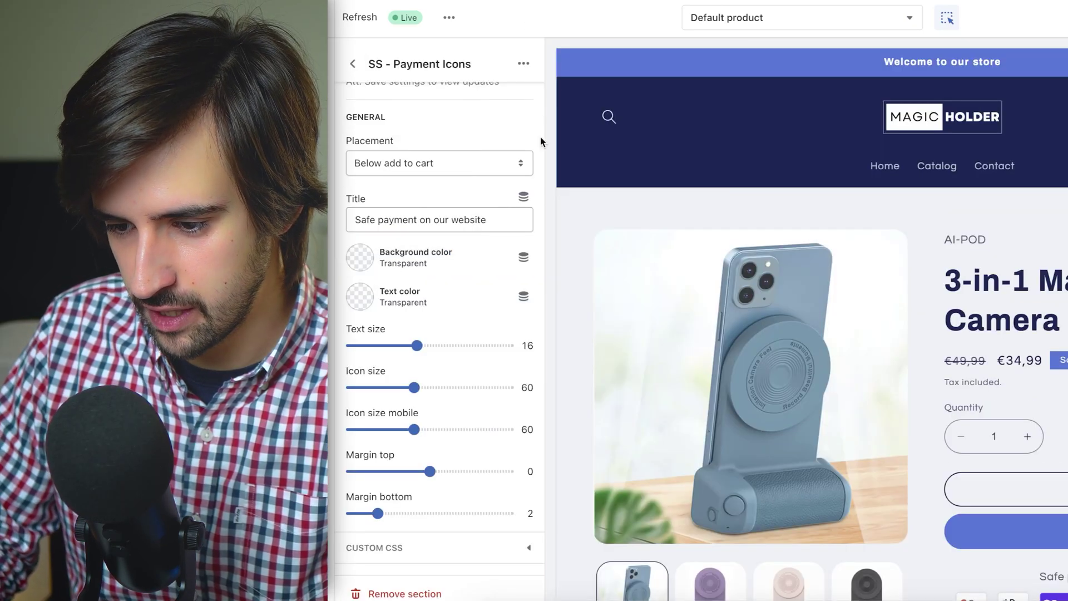
pyautogui.click(351, 66)
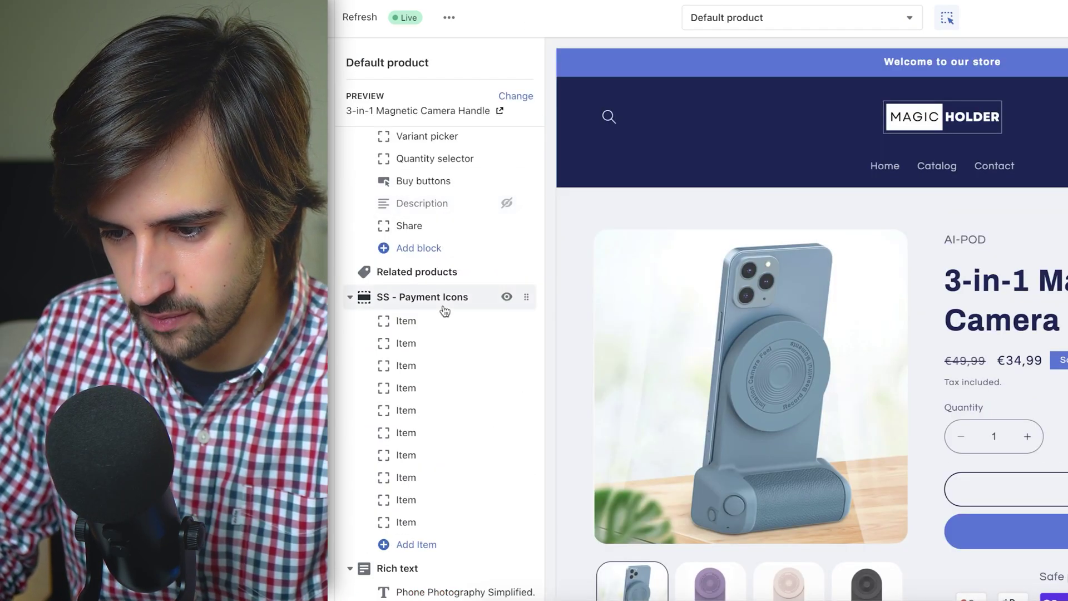
# Step: Hide the Share block in the Product information section and save the template
pyautogui.scroll(-2, 444, 310)
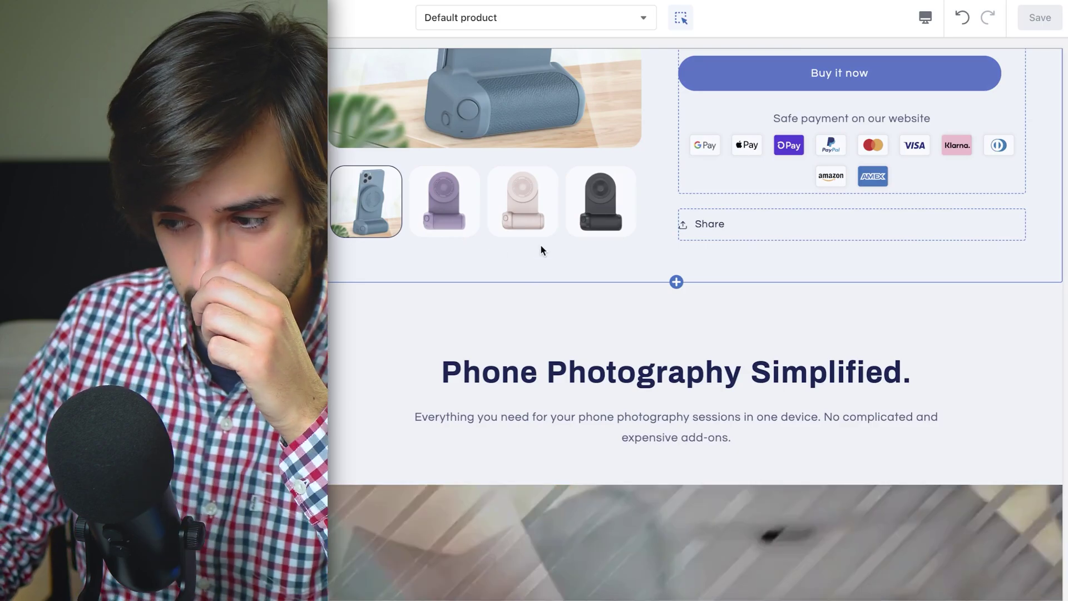
pyautogui.scroll(3, 618, 288)
pyautogui.scroll(4, 619, 292)
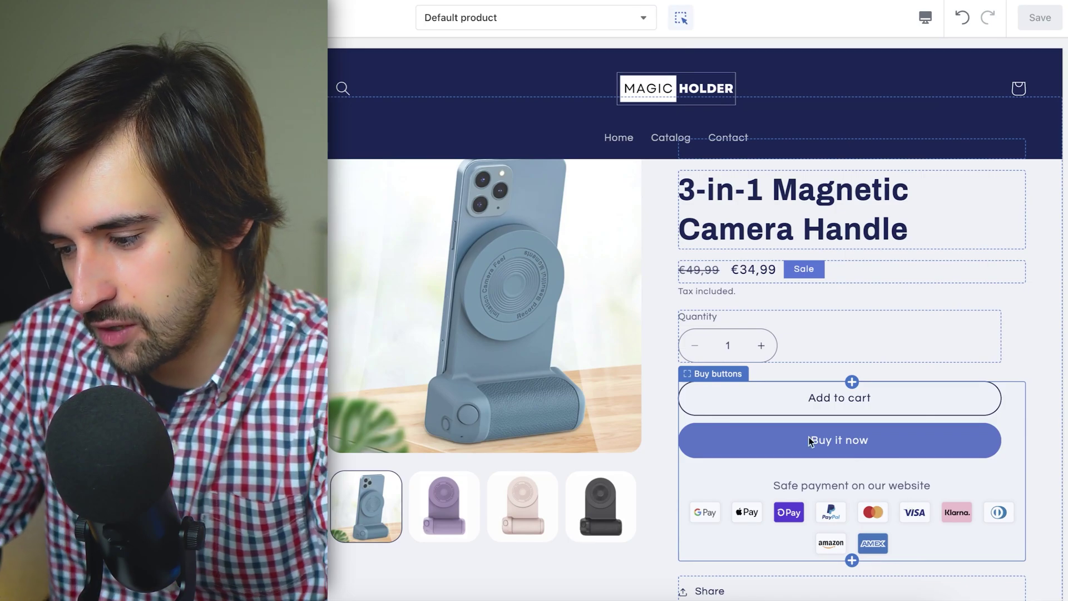
pyautogui.scroll(-2, 810, 441)
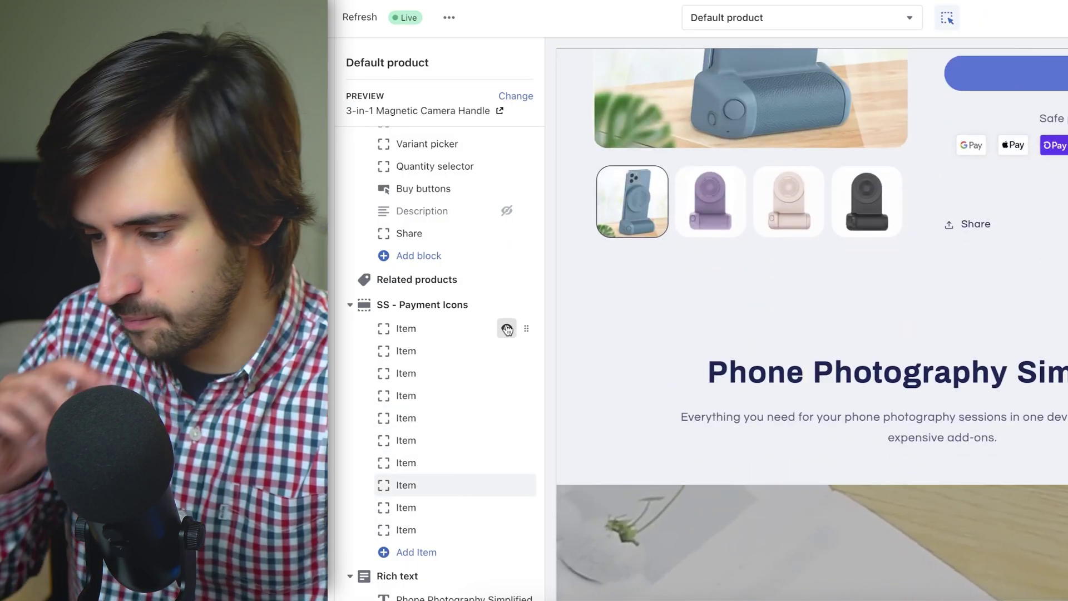
pyautogui.click(1032, 231)
pyautogui.scroll(5, 1032, 232)
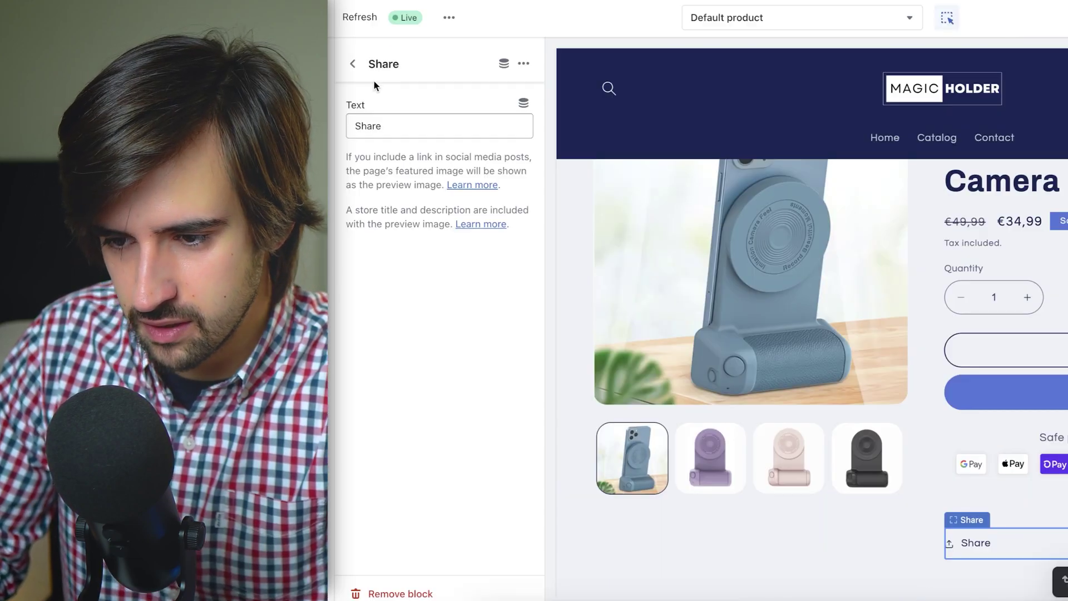
pyautogui.click(351, 62)
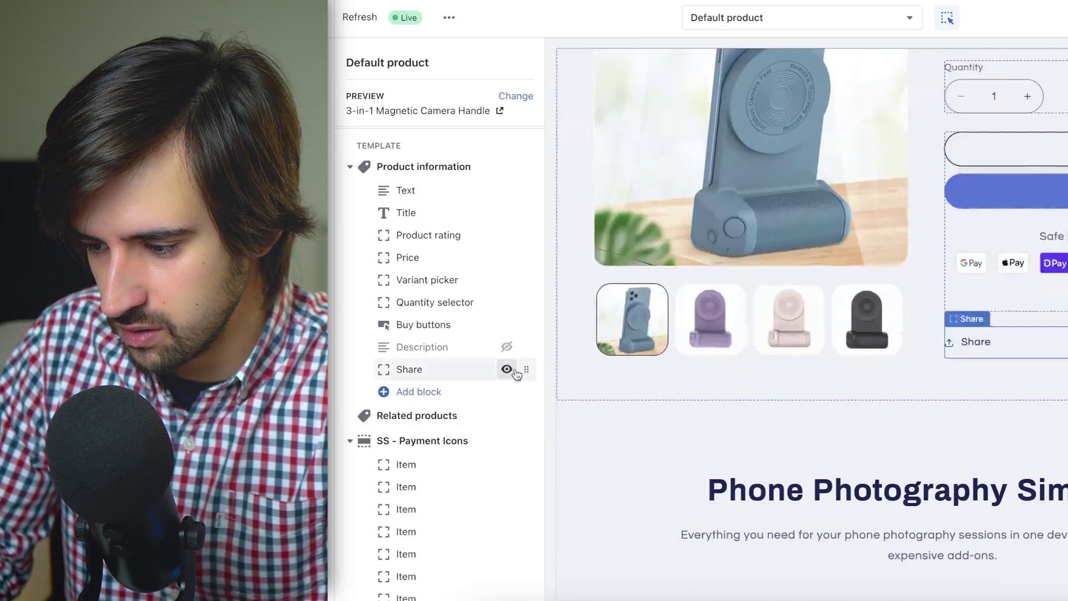
pyautogui.click(507, 369)
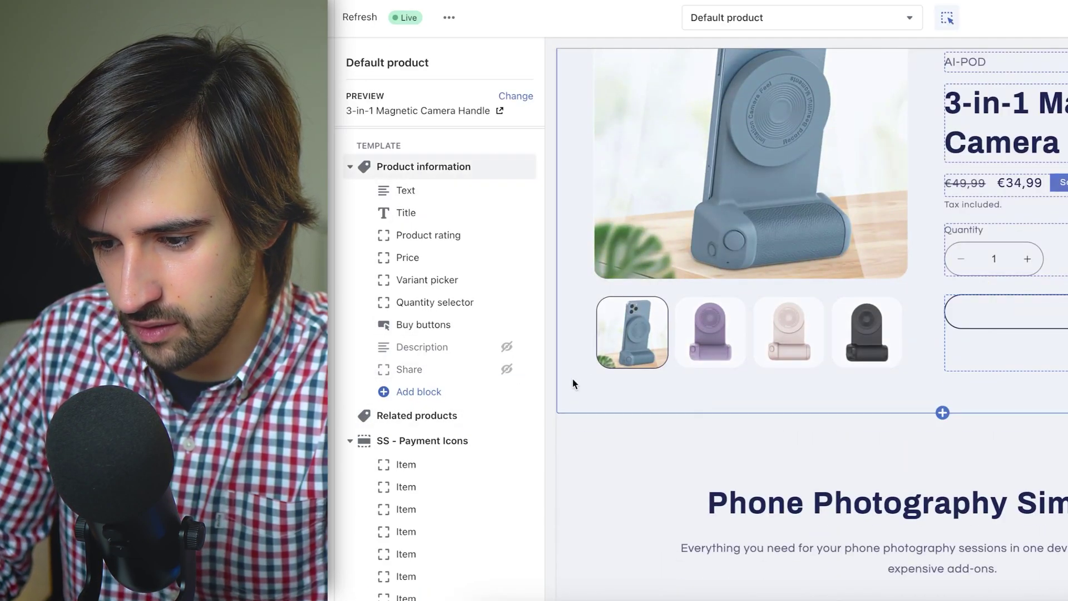
pyautogui.click(1056, 18)
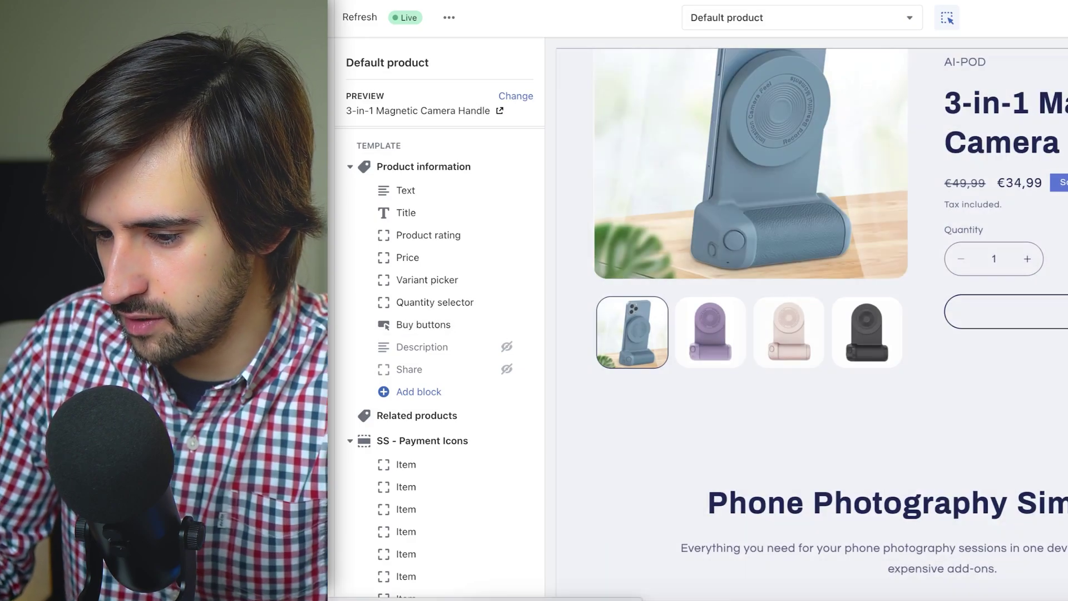
# Step: Hide the vendor Text block above the product title in Product information and save the template
pyautogui.scroll(1, 703, 212)
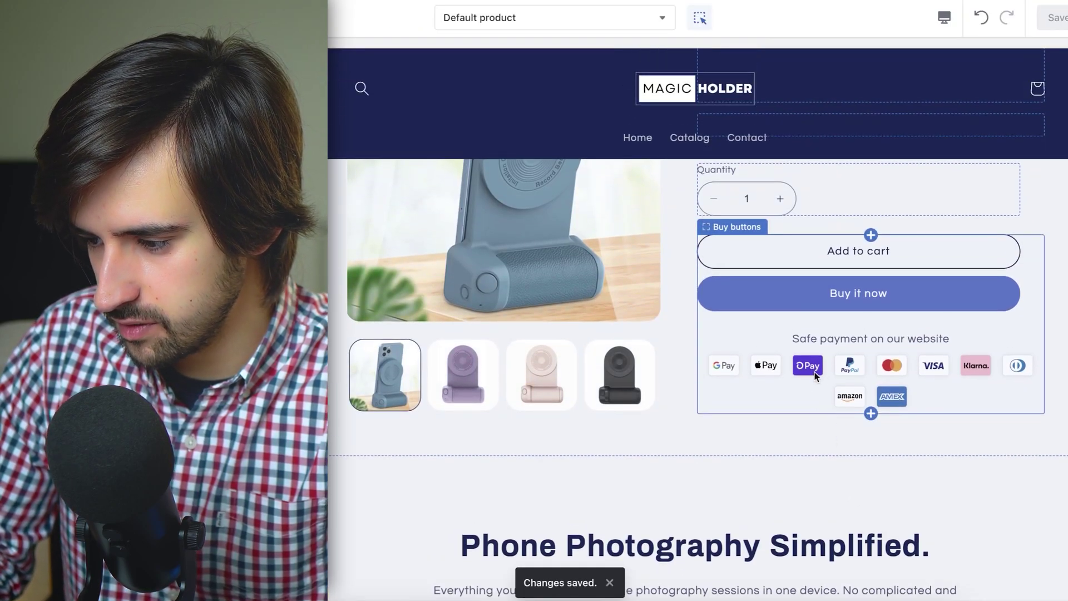
pyautogui.scroll(3, 862, 382)
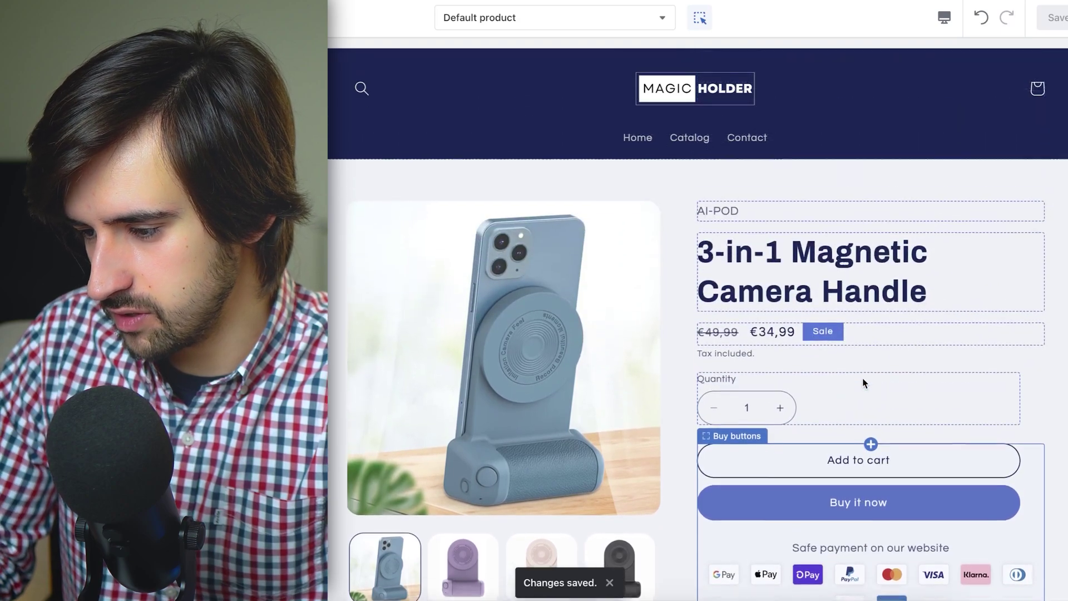
pyautogui.scroll(-5, 862, 381)
pyautogui.scroll(-2, 863, 382)
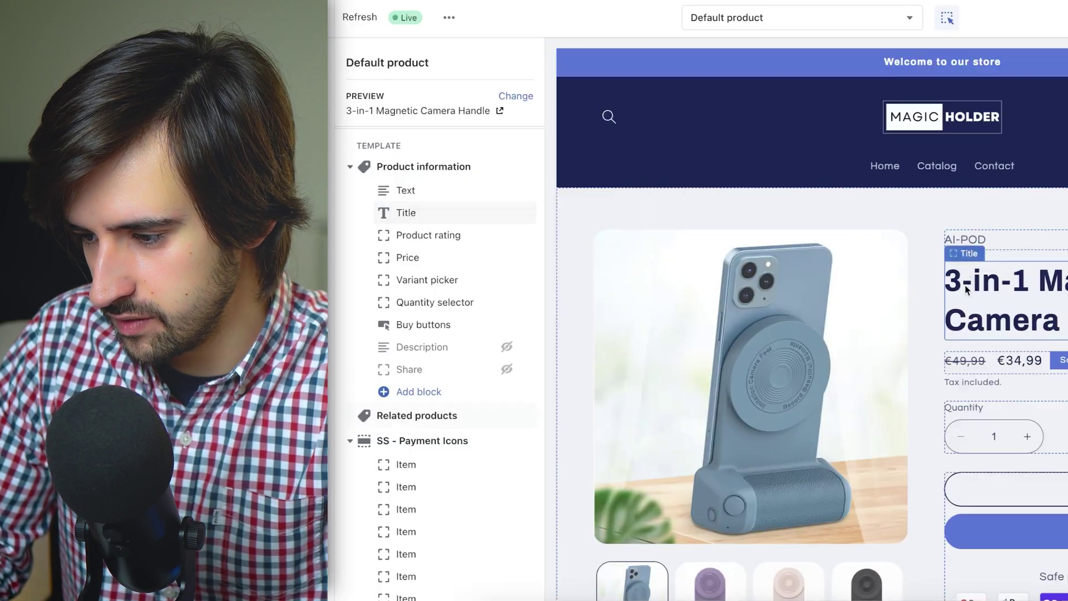
pyautogui.click(973, 232)
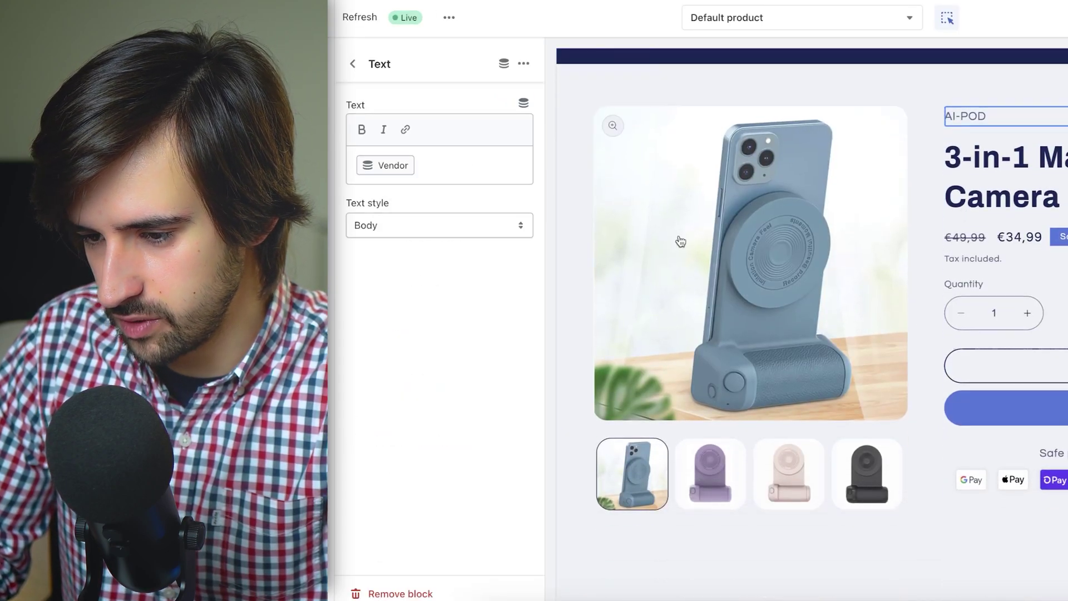
pyautogui.click(351, 64)
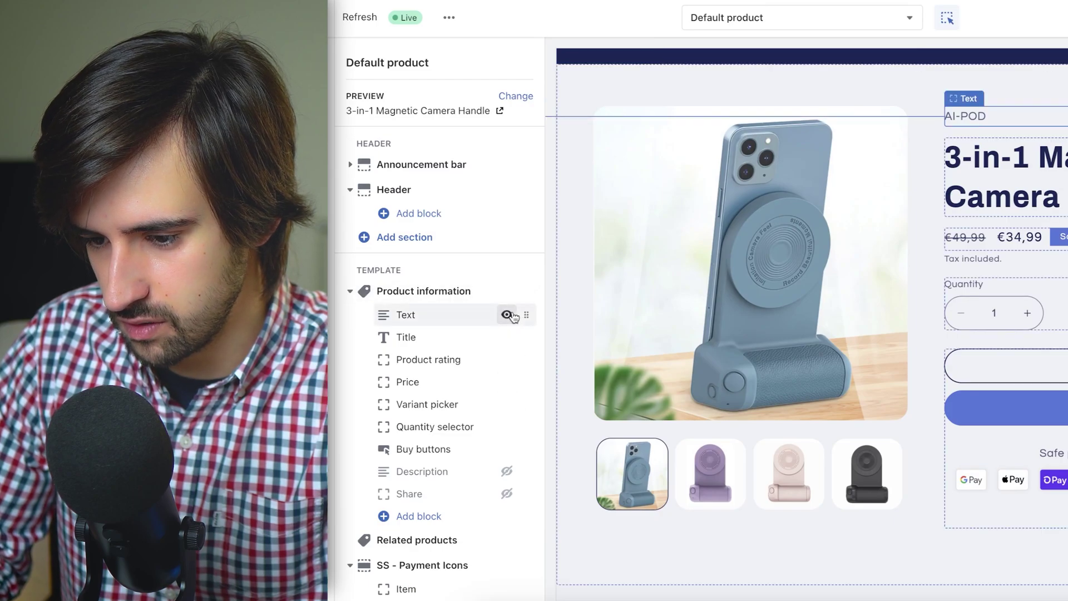
pyautogui.click(506, 315)
pyautogui.scroll(-4, 860, 265)
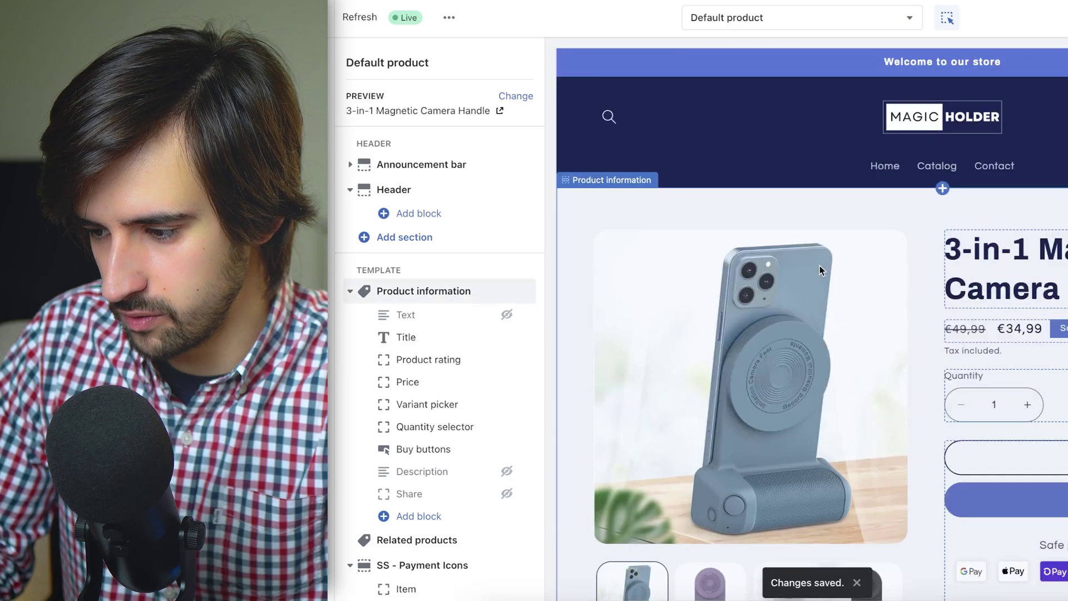
# Step: Add an SS - Bubble Navigation section and move it to the start of the template, above Product information
pyautogui.scroll(-10, 819, 266)
pyautogui.scroll(-10, 566, 265)
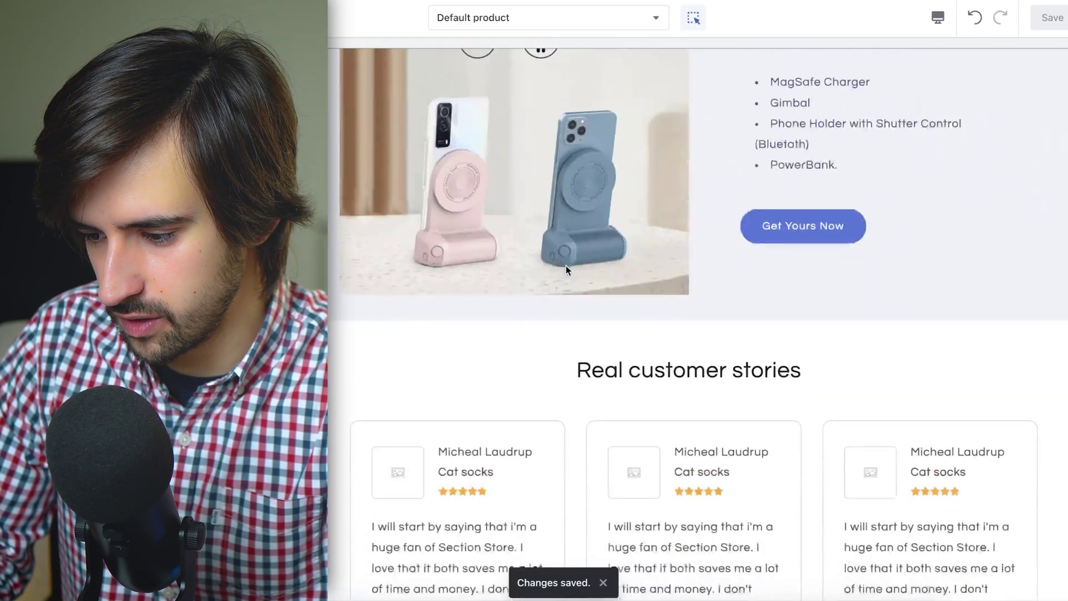
pyautogui.scroll(-6, 697, 322)
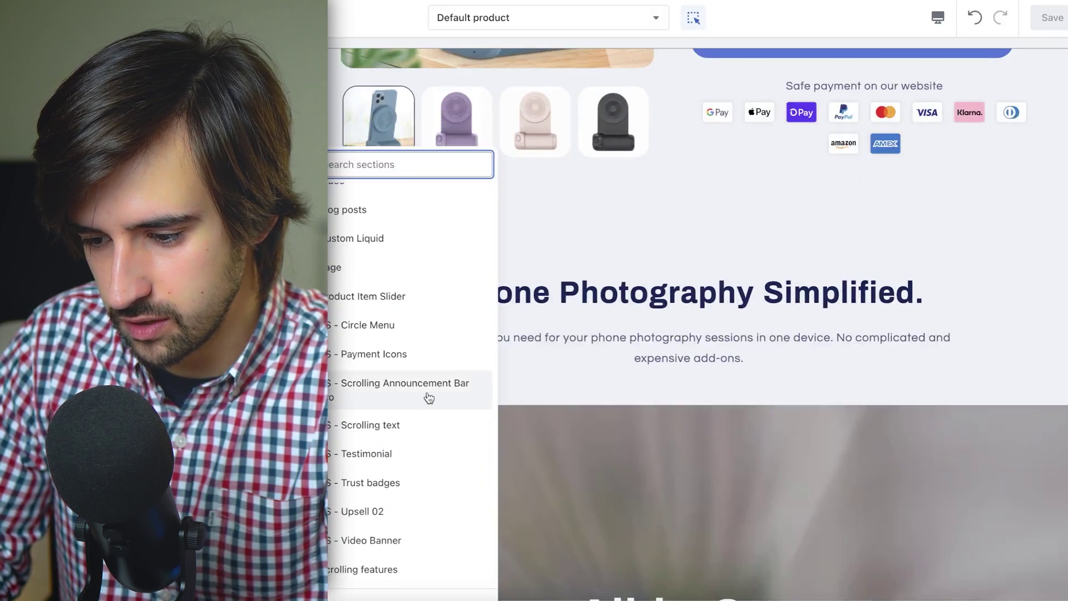
pyautogui.scroll(-2, 422, 422)
pyautogui.click(643, 312)
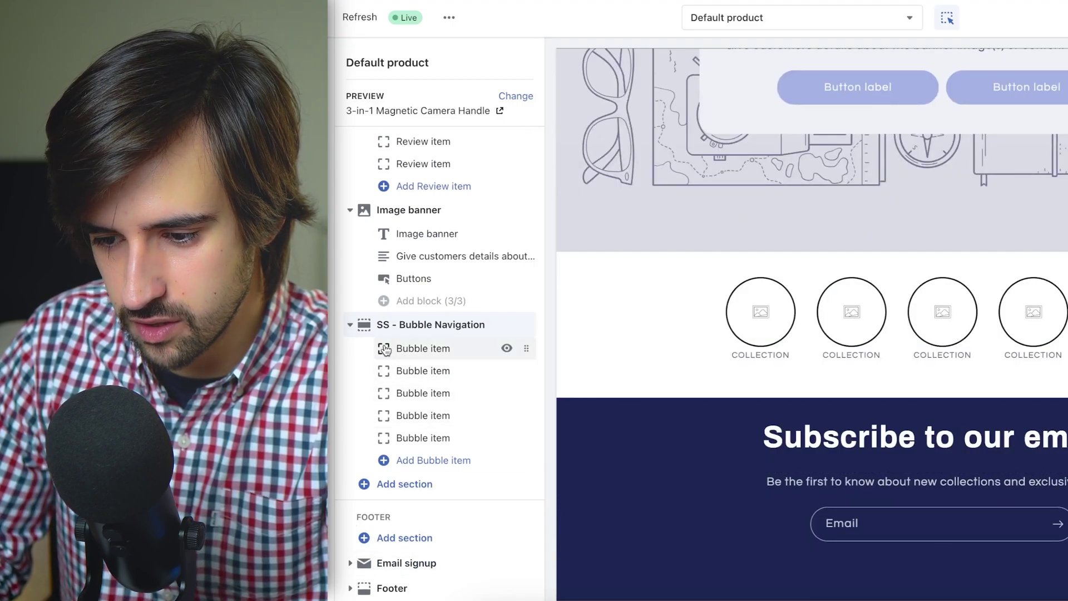
pyautogui.moveTo(507, 326); pyautogui.dragTo(495, 245)
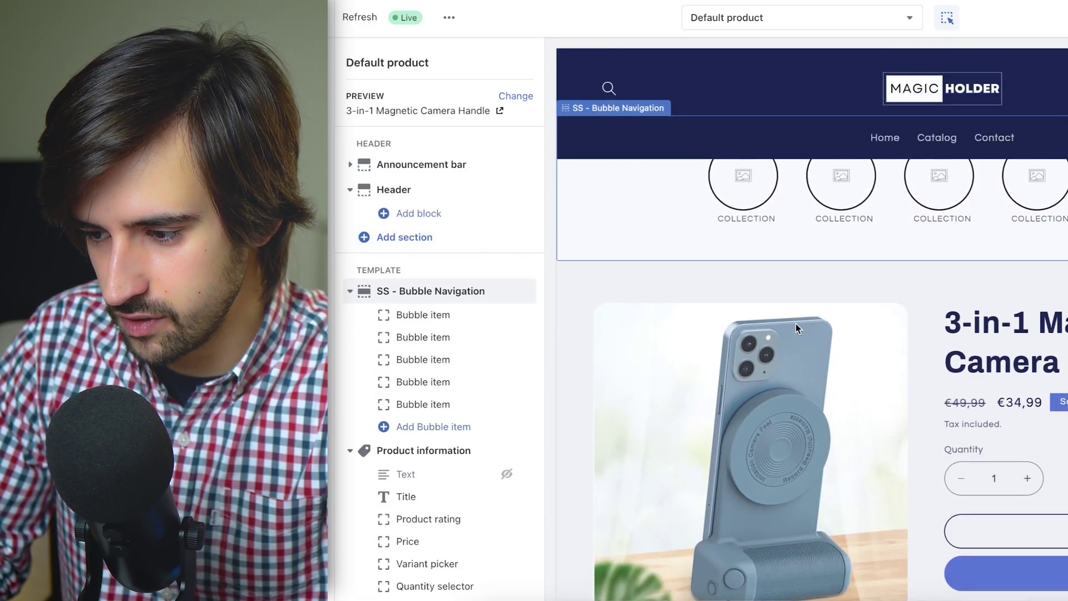
# Step: Set the first bubble item's image to the black camera handle picture, 11.JPG, from the store library
pyautogui.click(423, 314)
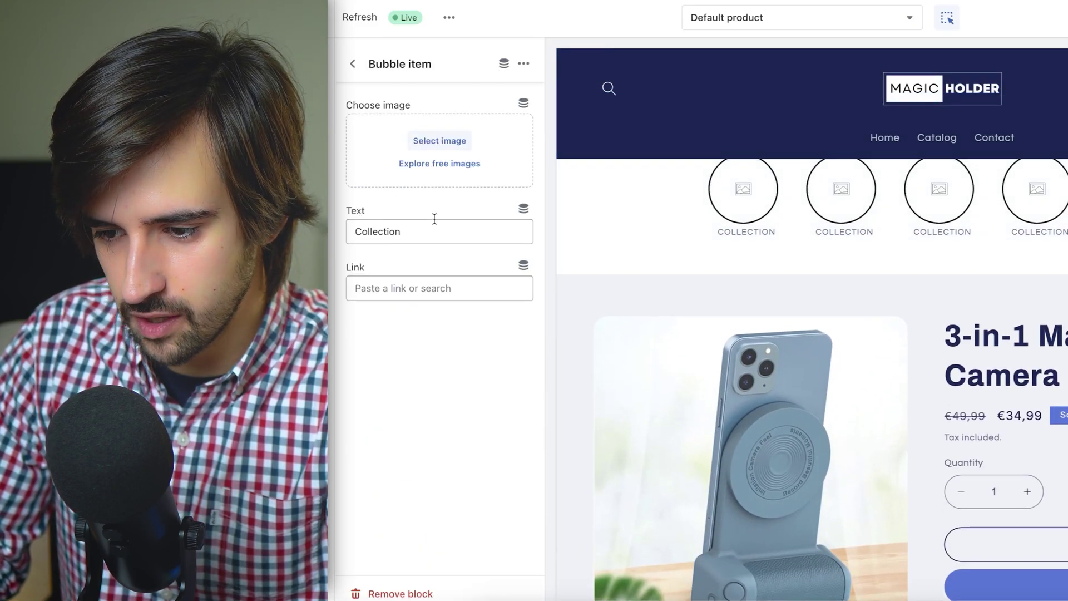
pyautogui.click(423, 142)
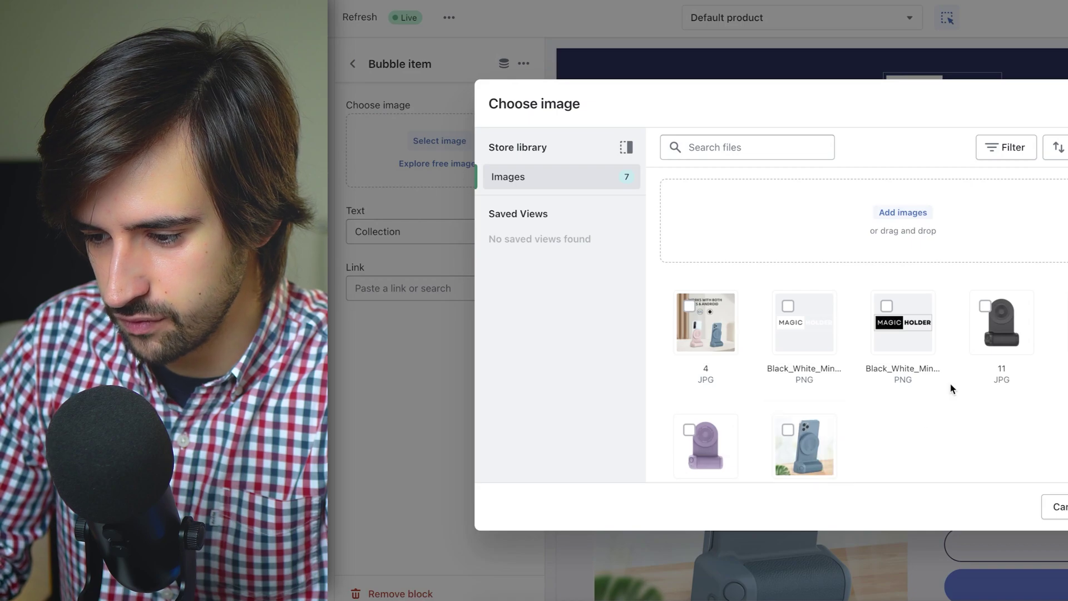
pyautogui.click(706, 442)
pyautogui.click(1016, 324)
pyautogui.click(1065, 334)
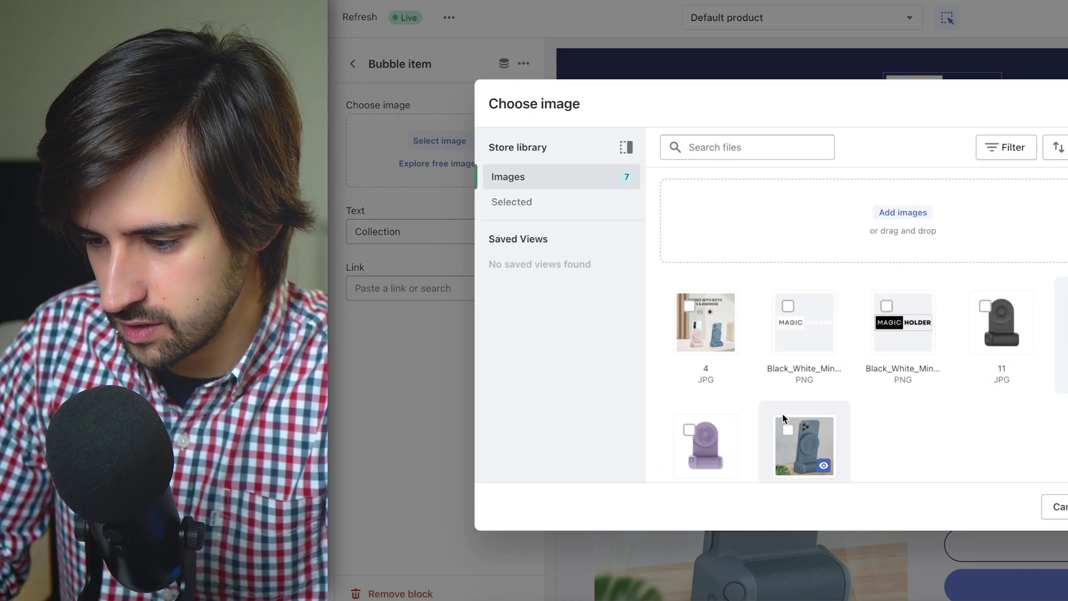
pyautogui.click(1021, 332)
pyautogui.click(1067, 507)
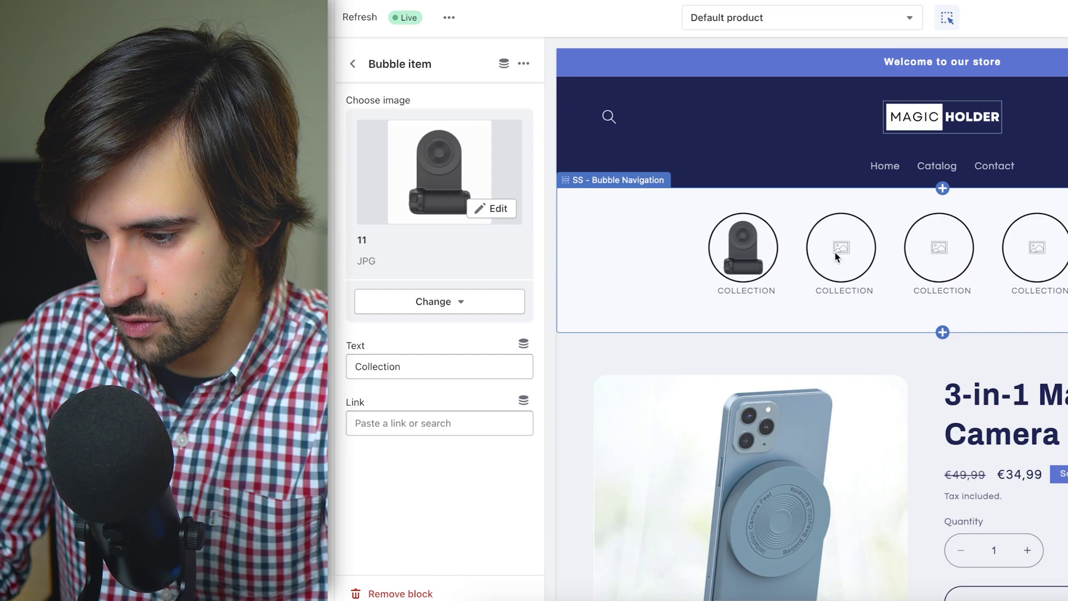
# Step: Review the SS - Bubble Navigation section's size, border and background settings, then return to the section list
pyautogui.click(639, 260)
pyautogui.scroll(-1, 457, 397)
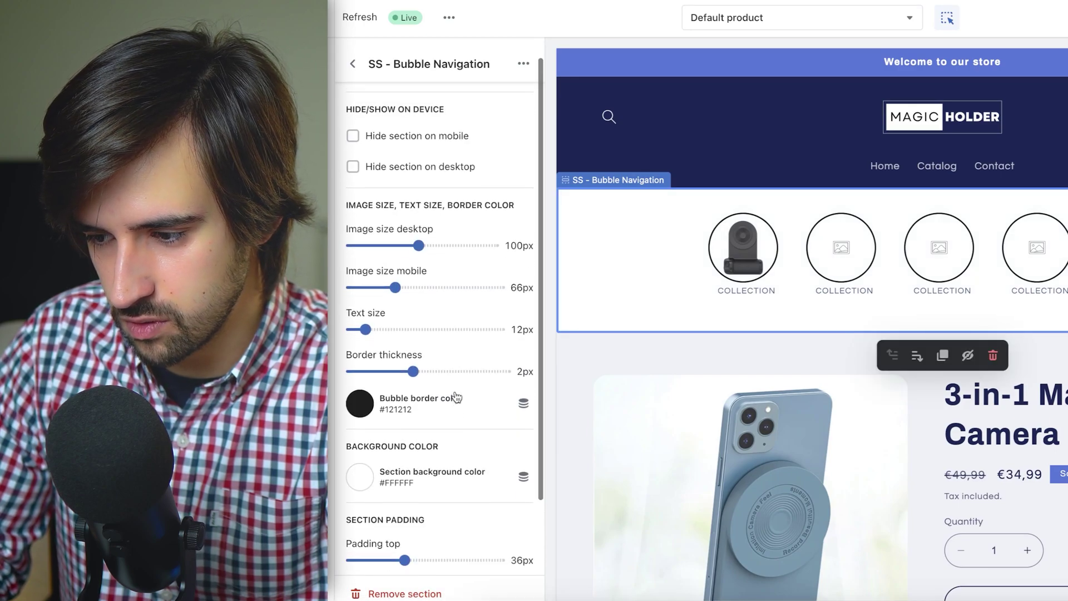
pyautogui.click(353, 64)
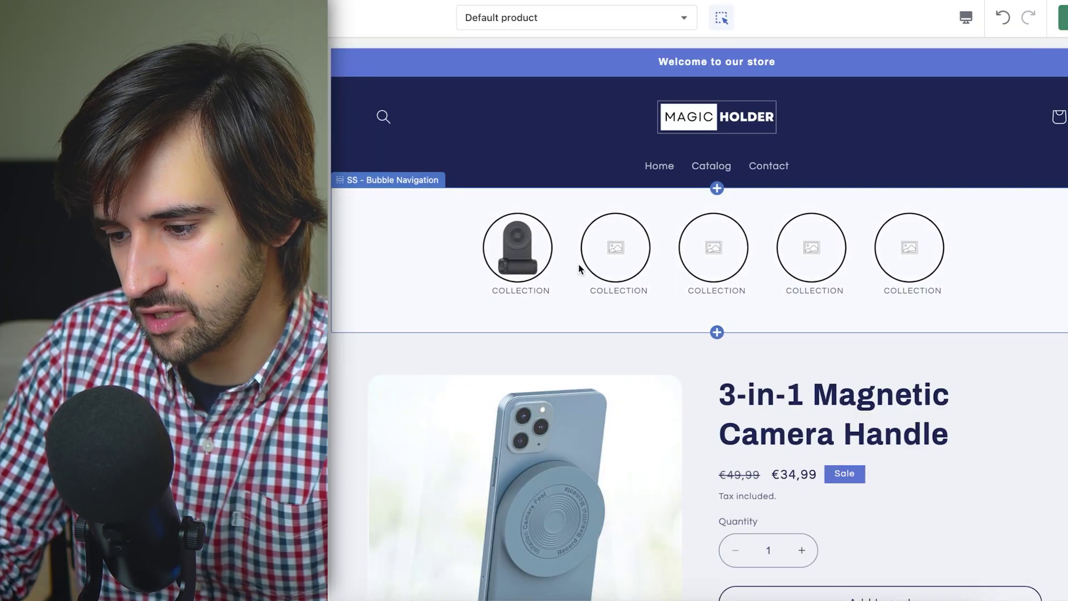
# Step: Hide the SS - Bubble Navigation section in the product template
pyautogui.scroll(-2, 579, 268)
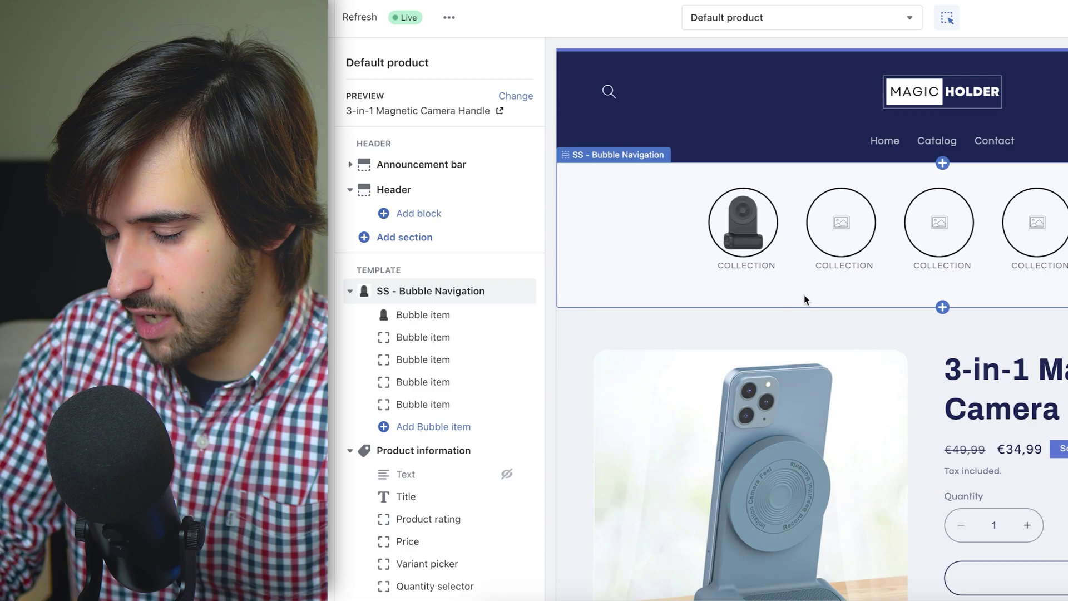
pyautogui.scroll(-3, 805, 301)
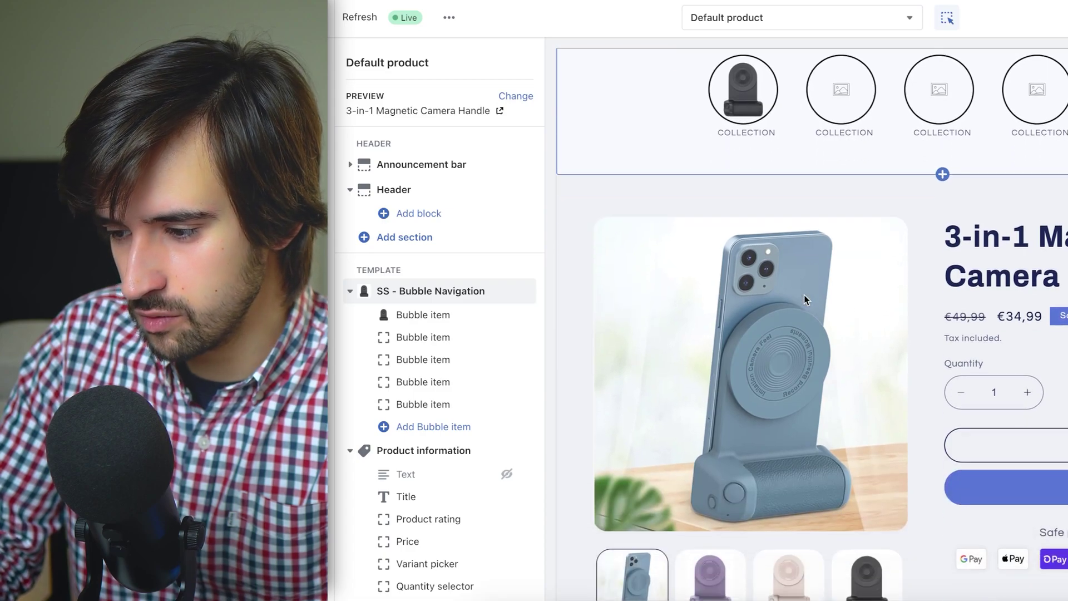
pyautogui.scroll(4, 805, 299)
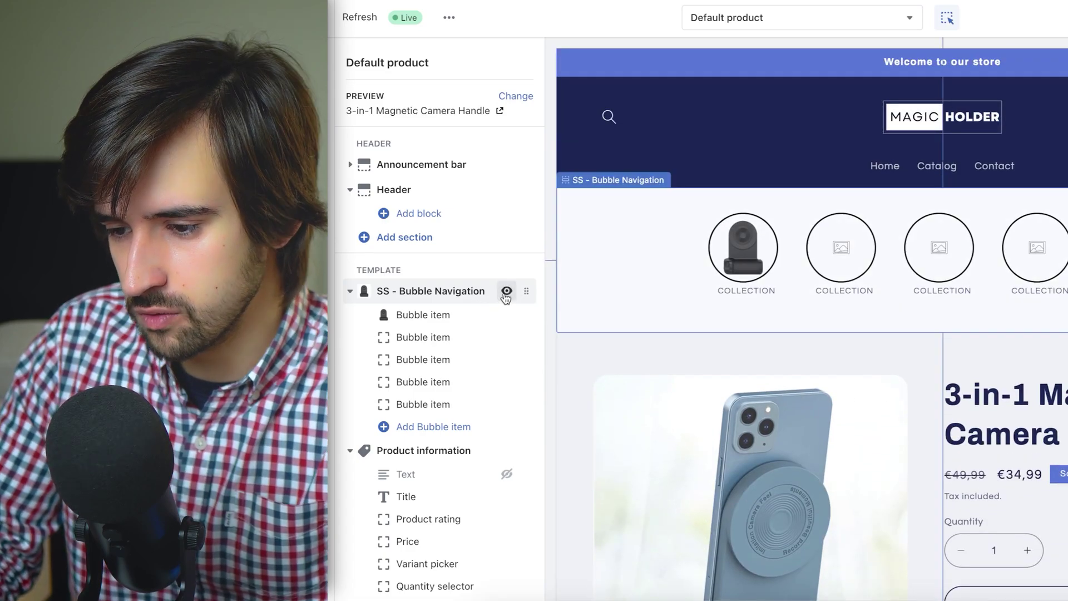
pyautogui.click(507, 291)
# Step: Look over the rest of the product page, the list of available sections and the SS - Testimonial settings
pyautogui.scroll(-15, 828, 330)
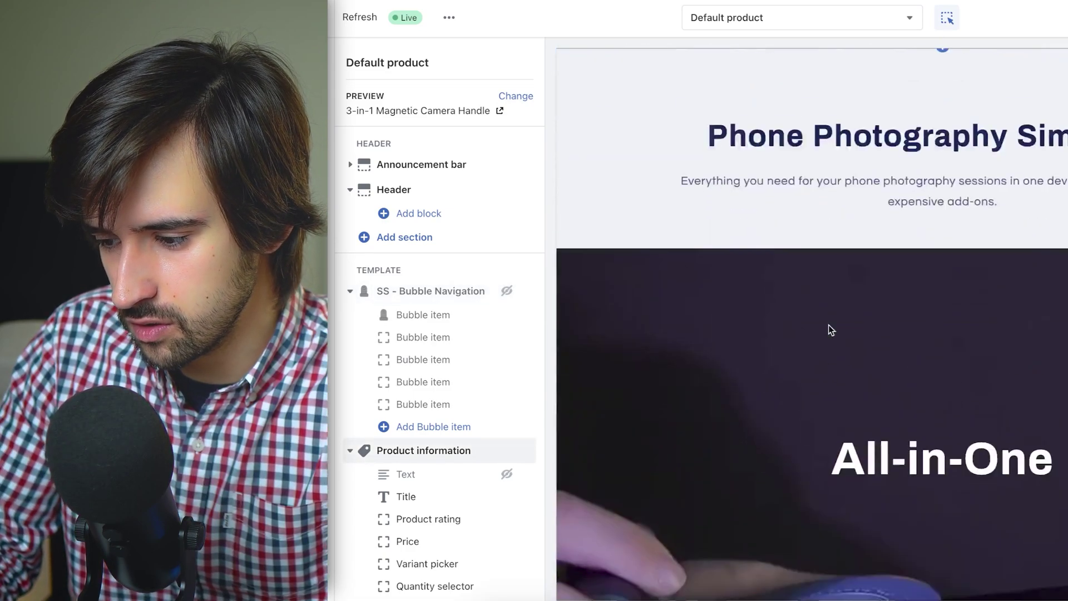
pyautogui.scroll(-8, 679, 255)
pyautogui.scroll(-15, 431, 478)
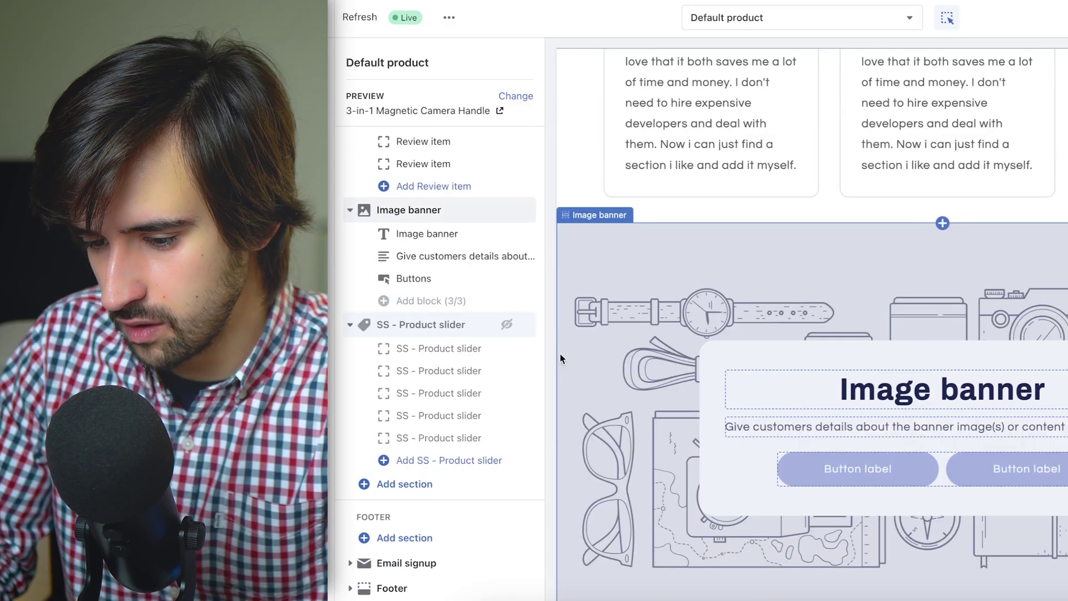
pyautogui.click(390, 485)
pyautogui.scroll(-1, 666, 471)
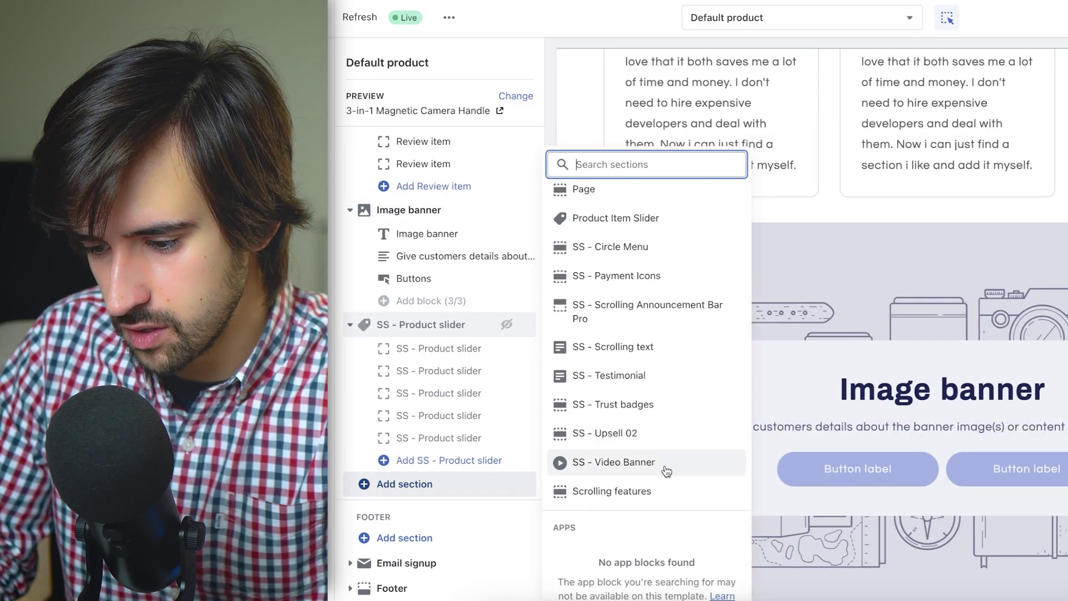
pyautogui.click(844, 190)
pyautogui.scroll(-4, 817, 402)
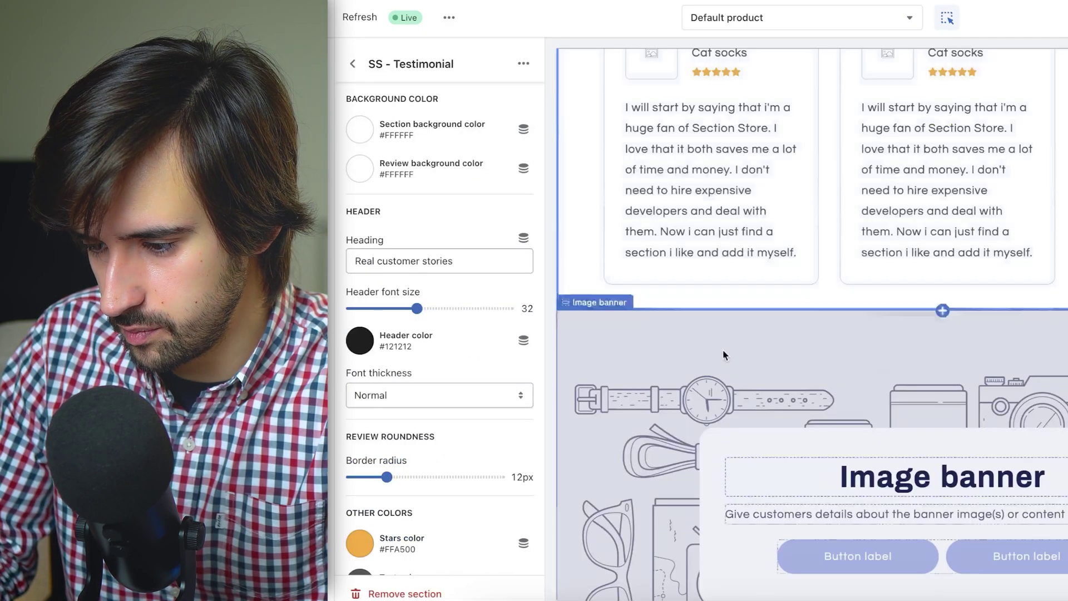
# Step: Upload 2.jpg from the main_images folder and use it as the Image banner section's first image
pyautogui.click(722, 351)
pyautogui.click(440, 141)
pyautogui.click(736, 229)
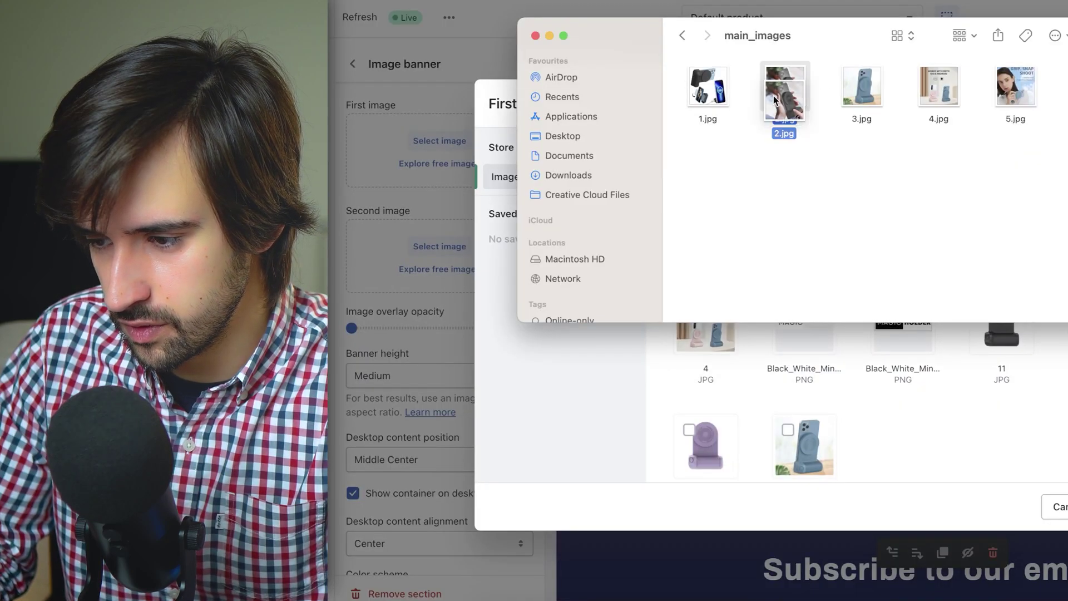
pyautogui.moveTo(775, 99); pyautogui.dragTo(777, 429)
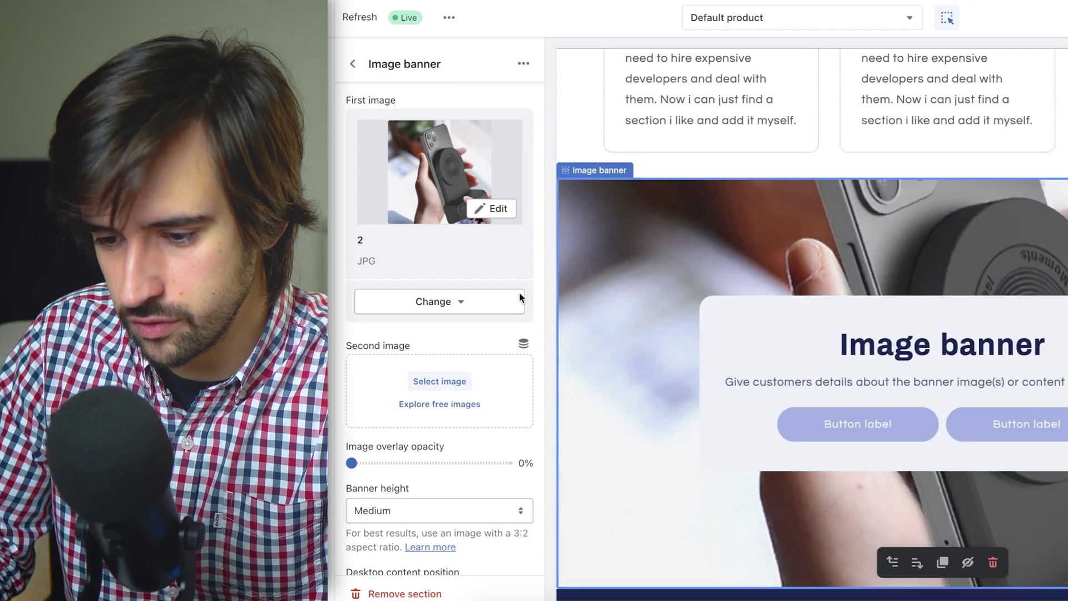
# Step: Set the Image banner's image overlay opacity to 40%
pyautogui.scroll(-3, 520, 297)
pyautogui.click(383, 374)
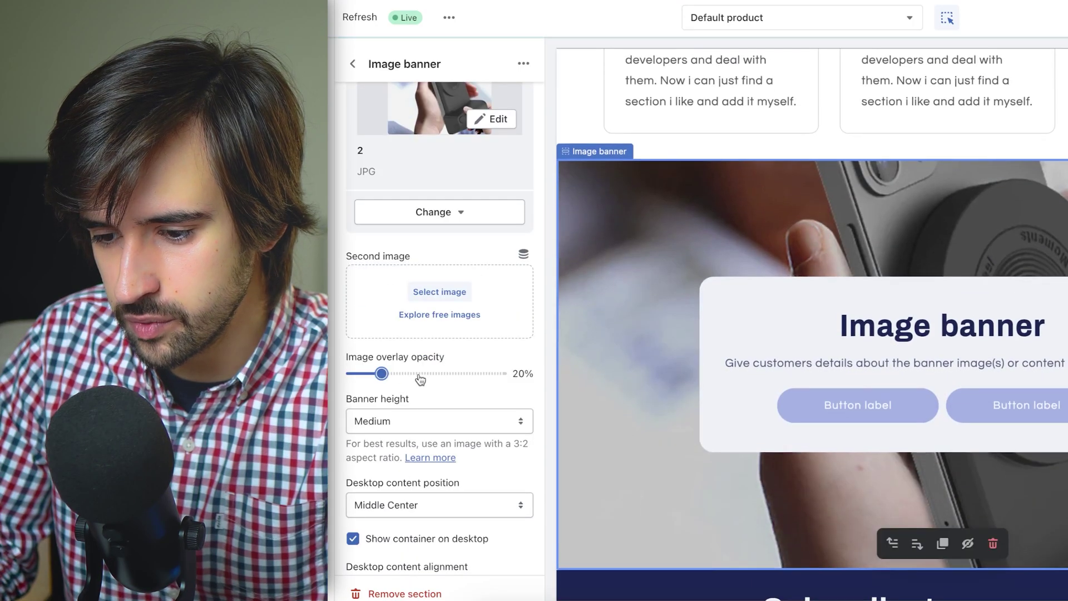
pyautogui.scroll(-8, 428, 421)
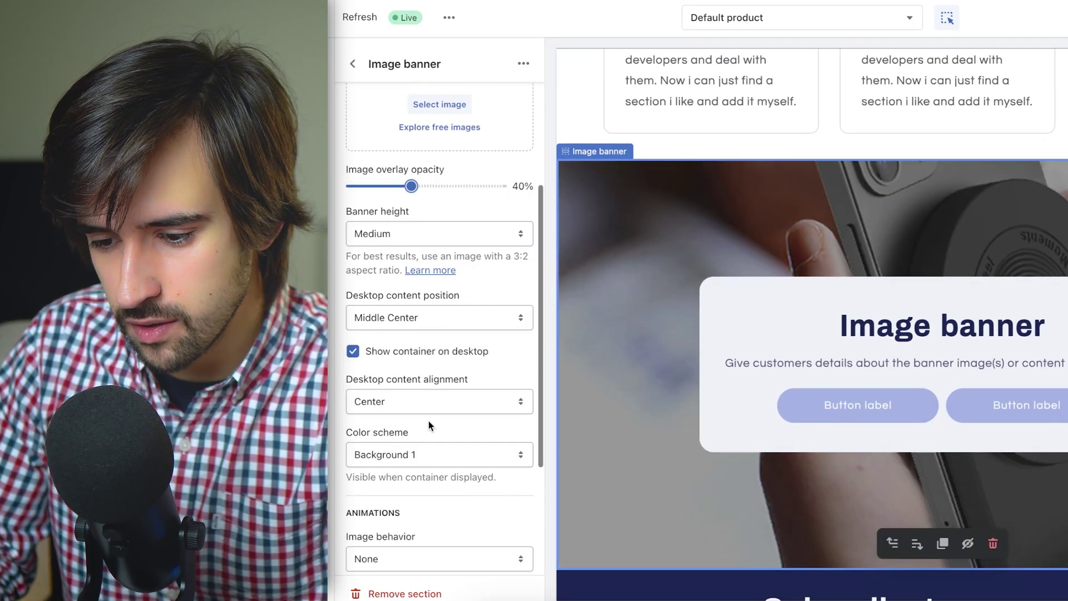
pyautogui.scroll(-1, 430, 399)
pyautogui.scroll(5, 432, 401)
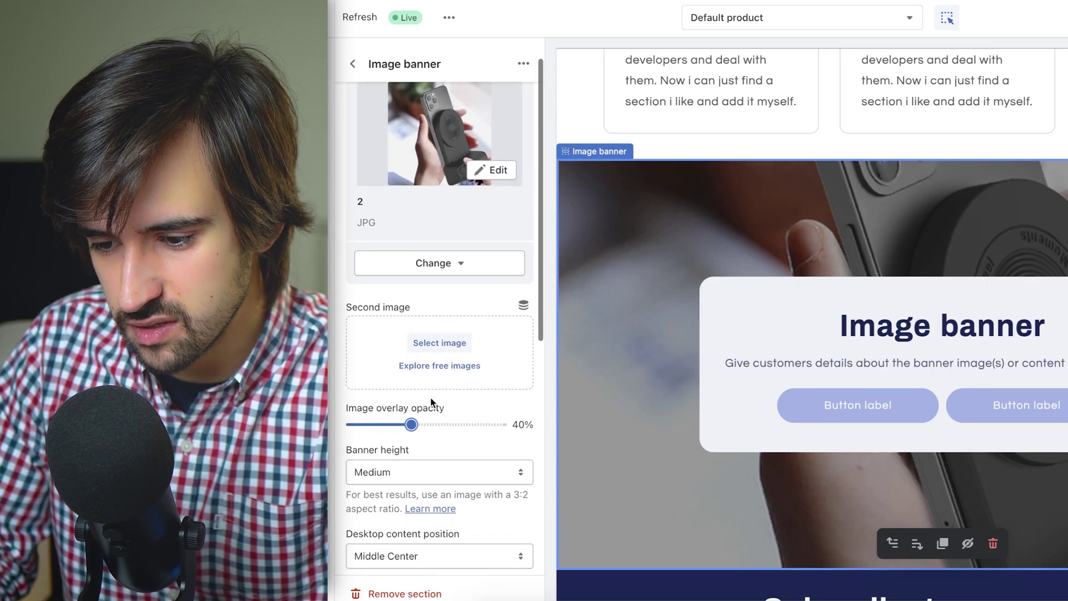
# Step: Set the Image banner's color scheme to Background 2 and its image behavior to Ambient movement
pyautogui.scroll(-6, 432, 401)
pyautogui.scroll(1, 432, 401)
pyautogui.click(390, 237)
pyautogui.click(383, 219)
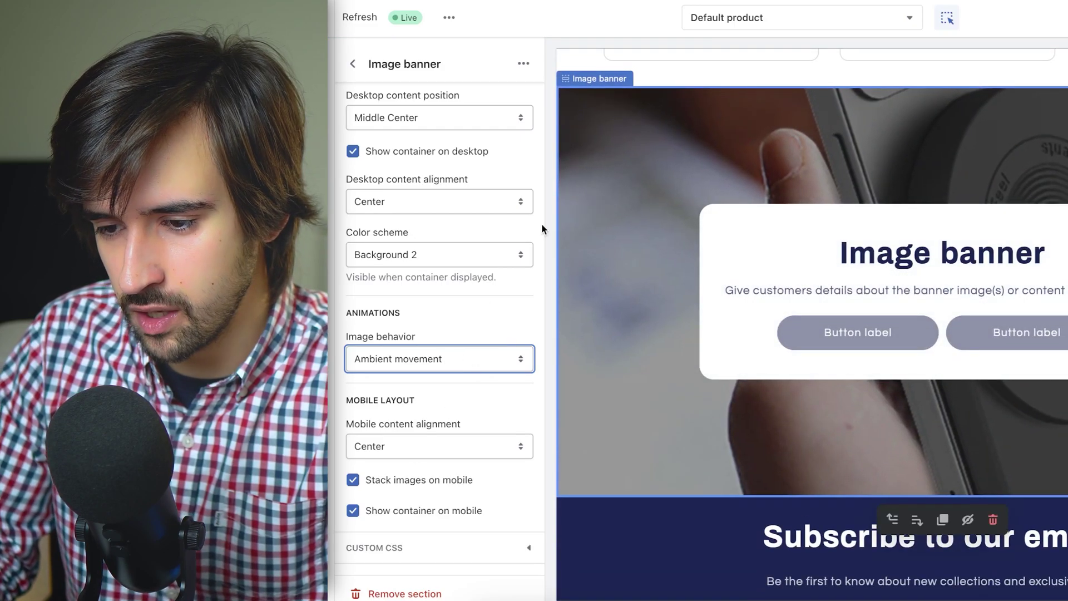
# Step: Replace the banner heading with a line starting "Level up your Photo" and set the description to "Get your Magic Holder Now."
pyautogui.click(810, 236)
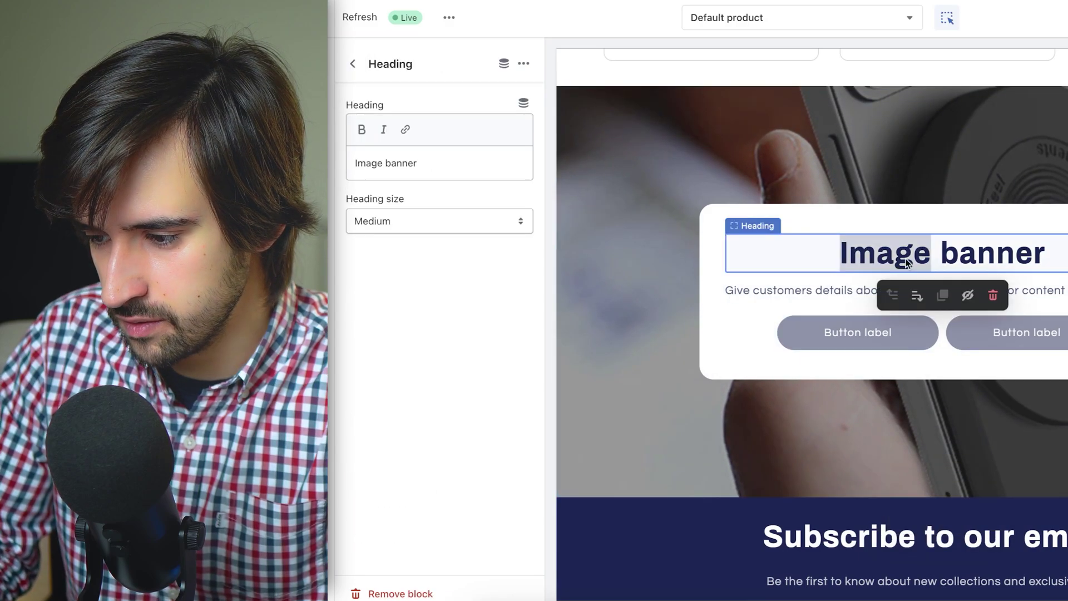
pyautogui.click(499, 178)
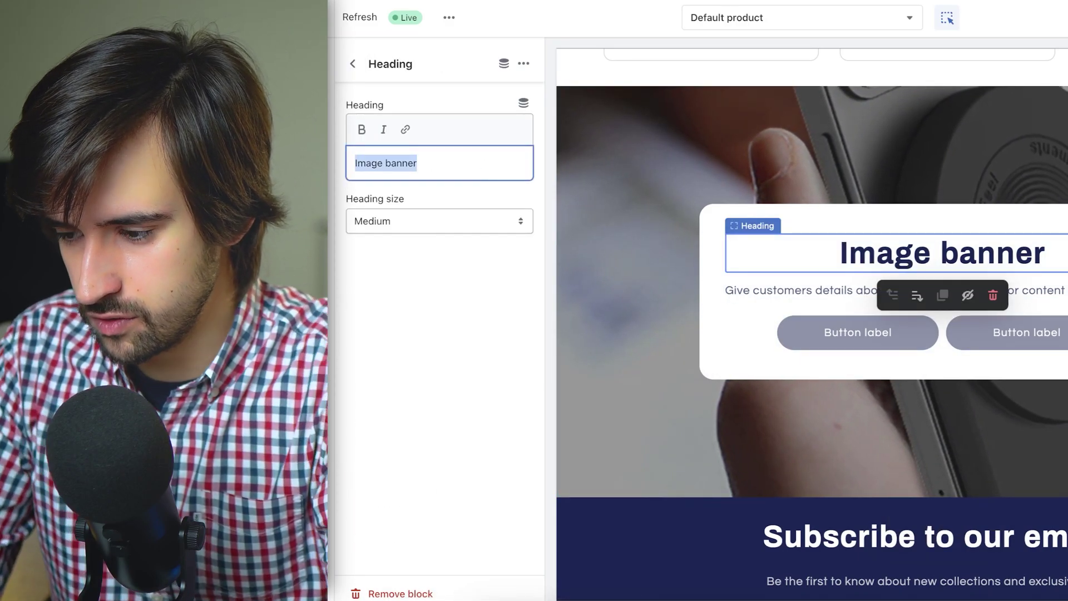
pyautogui.write('Leve')
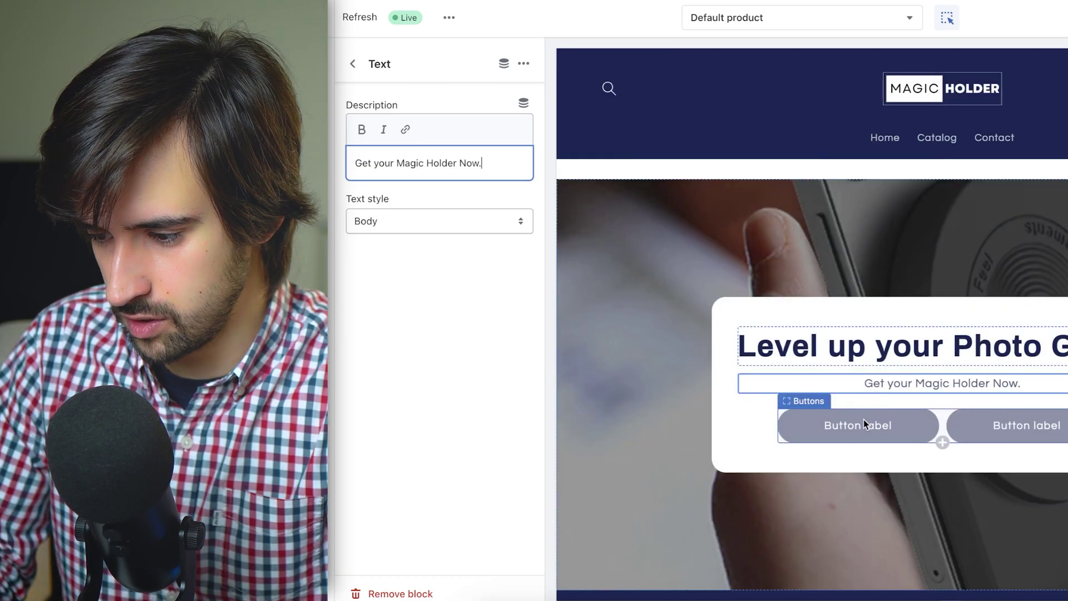
# Step: Review the banner's button label and link settings, and the SS - Testimonial section's color, roundness and padding options
pyautogui.click(862, 419)
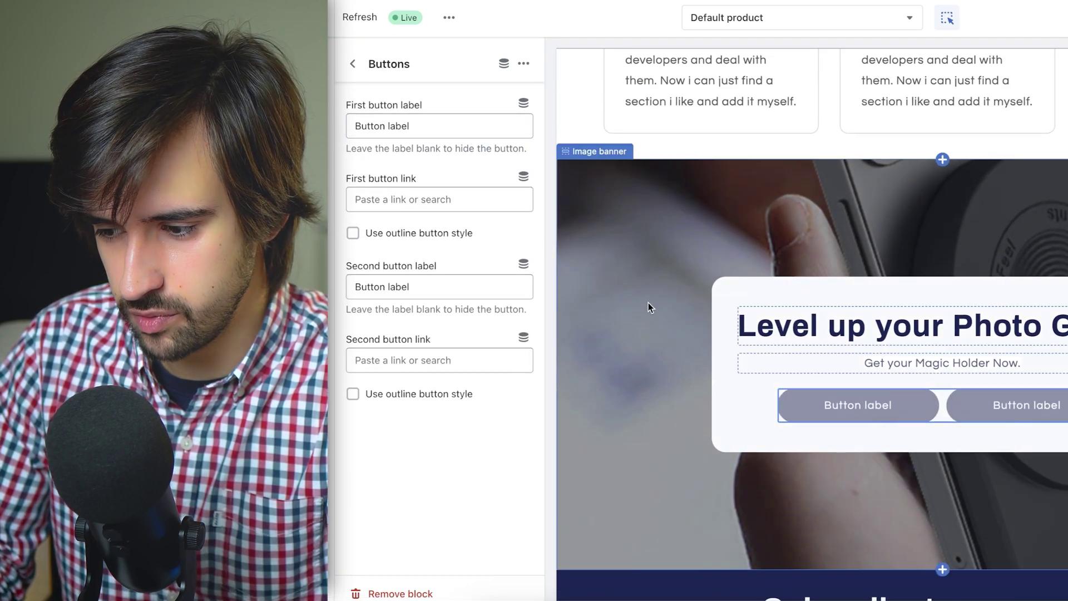
pyautogui.scroll(10, 649, 302)
pyautogui.scroll(-3, 648, 302)
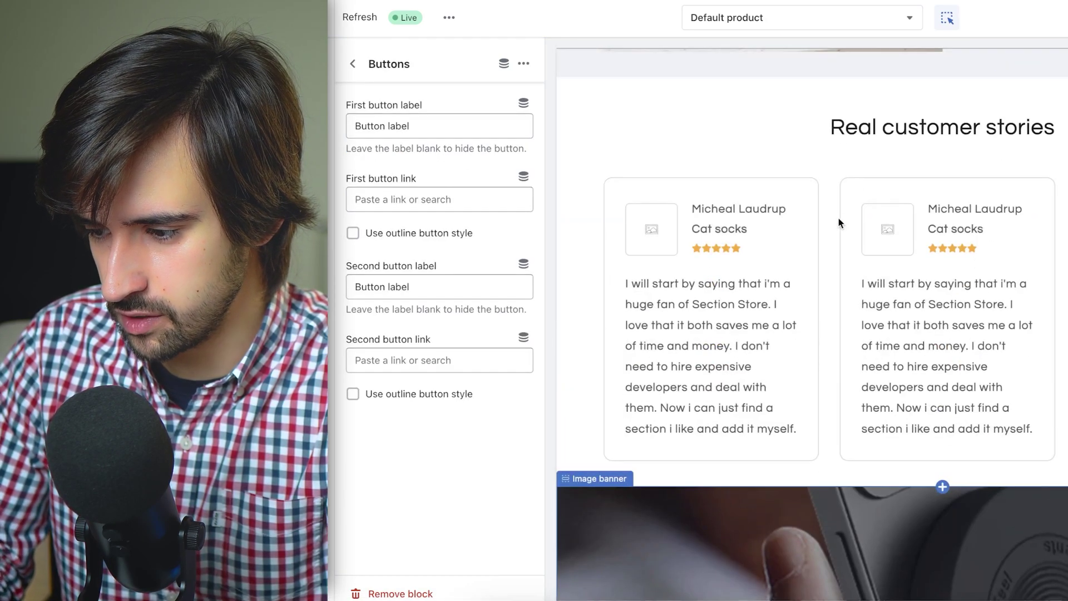
pyautogui.click(1011, 299)
pyautogui.scroll(10, 992, 293)
pyautogui.scroll(-10, 992, 293)
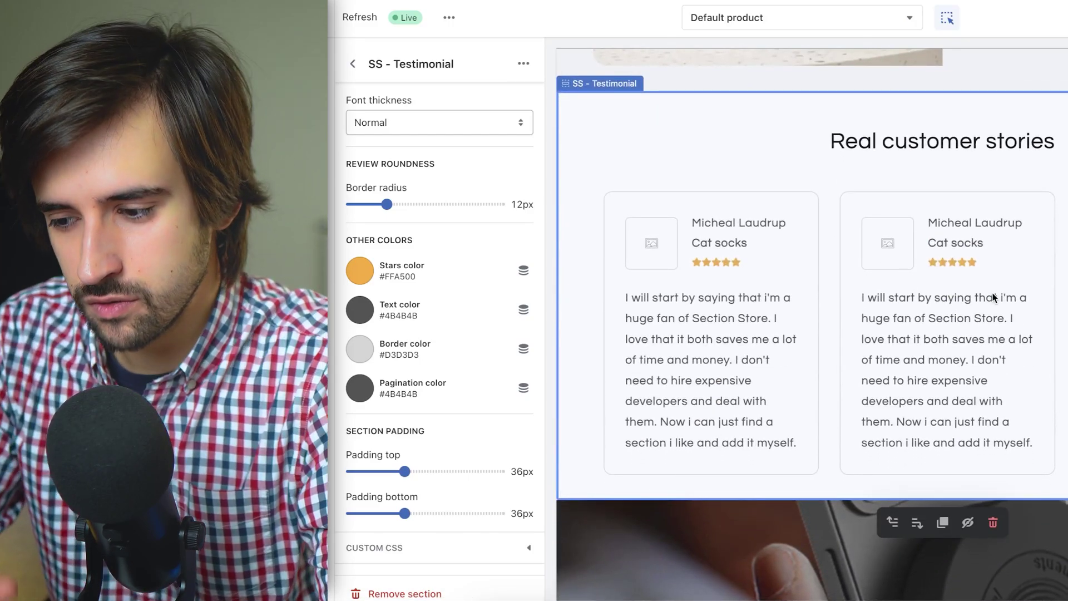
pyautogui.scroll(8, 960, 232)
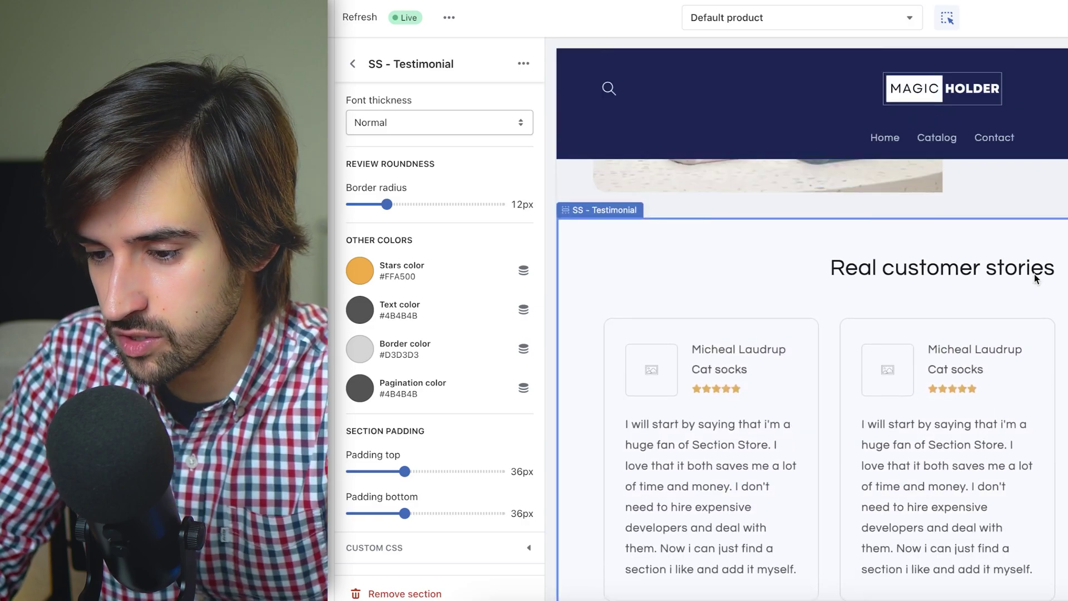
# Step: Open the theme's storefront view and review the whole product page, from the product title to the email signup
pyautogui.scroll(5, 1035, 278)
pyautogui.scroll(1, 802, 164)
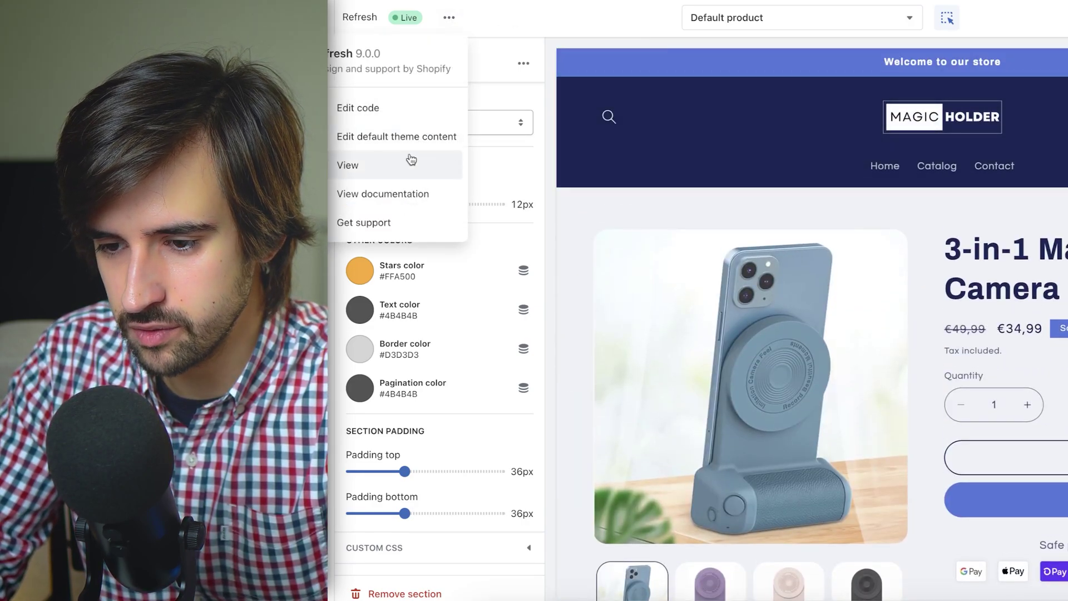
pyautogui.click(411, 163)
pyautogui.scroll(-12, 622, 286)
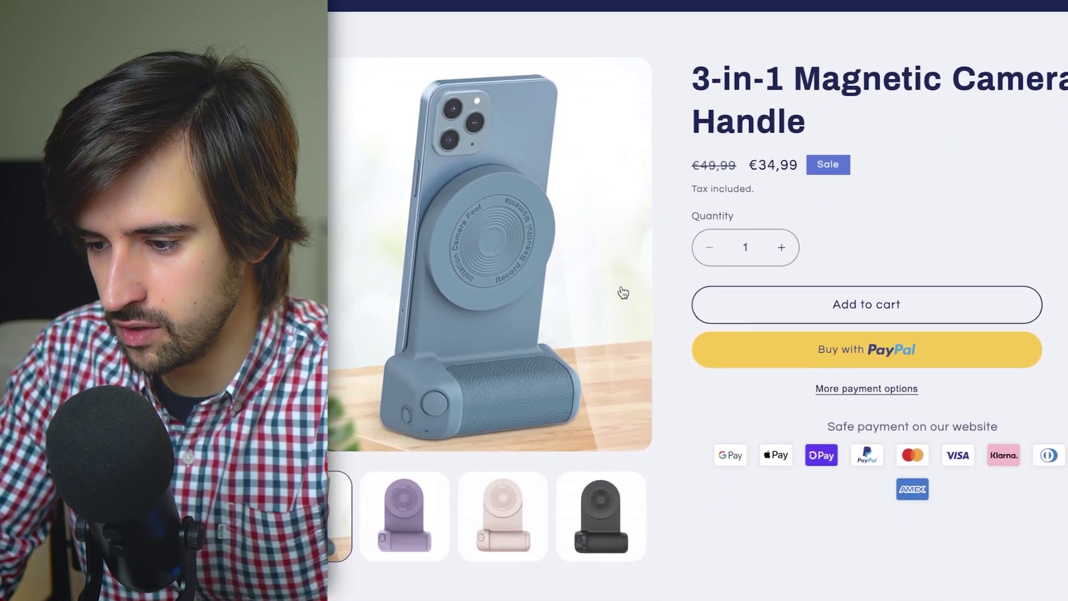
pyautogui.scroll(-8, 622, 286)
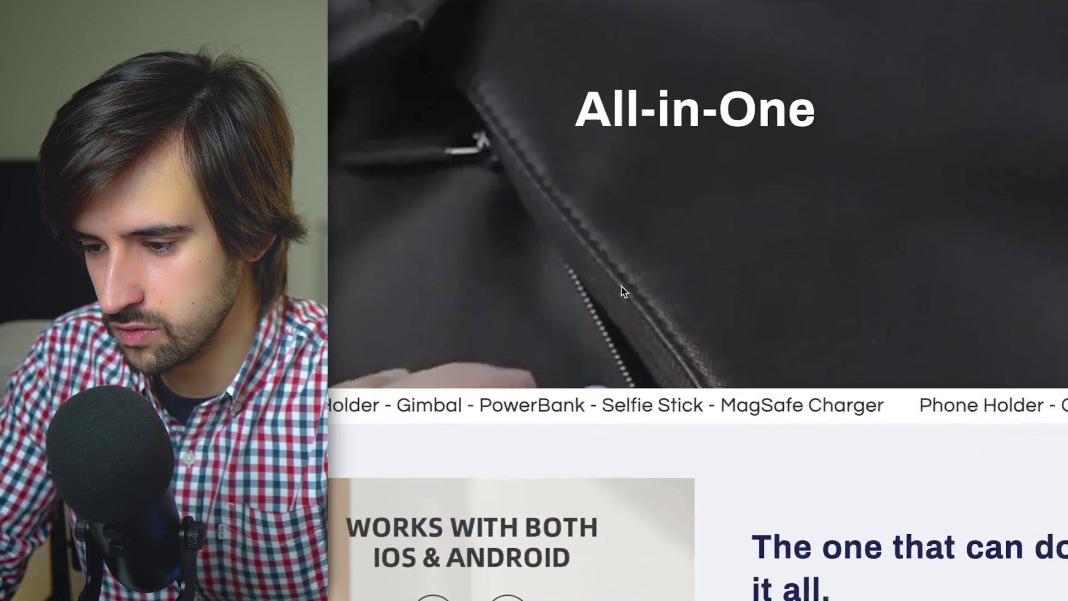
pyautogui.scroll(-20, 621, 285)
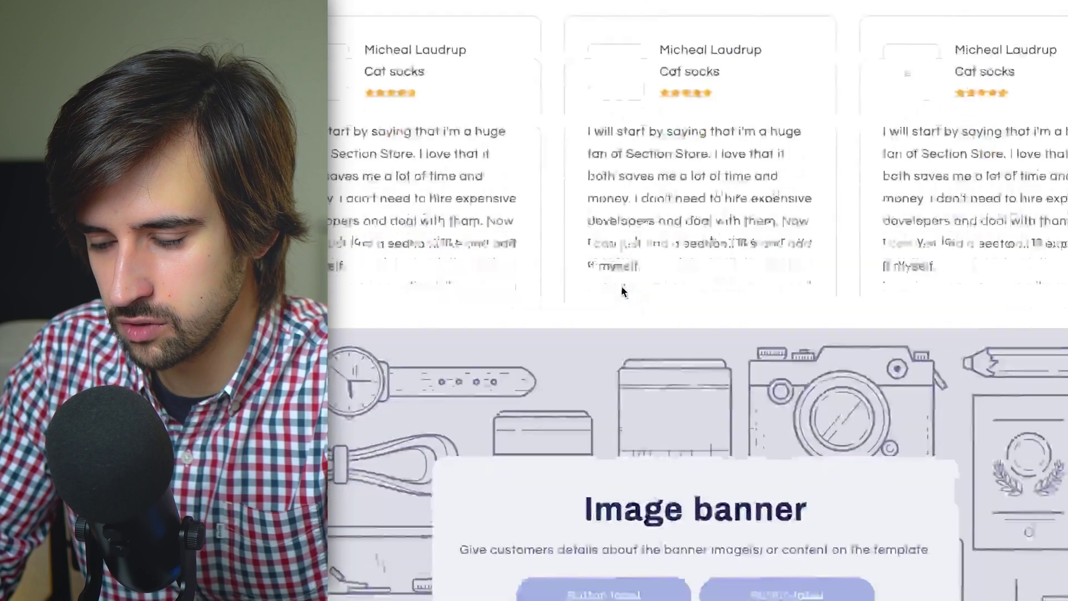
pyautogui.scroll(-2, 621, 286)
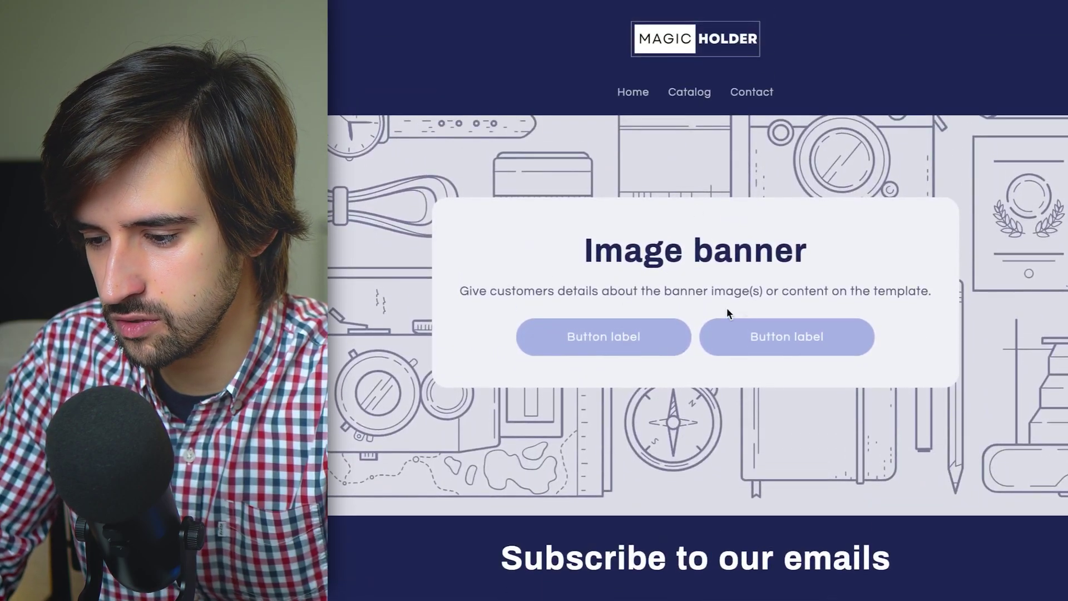
pyautogui.scroll(-4, 727, 312)
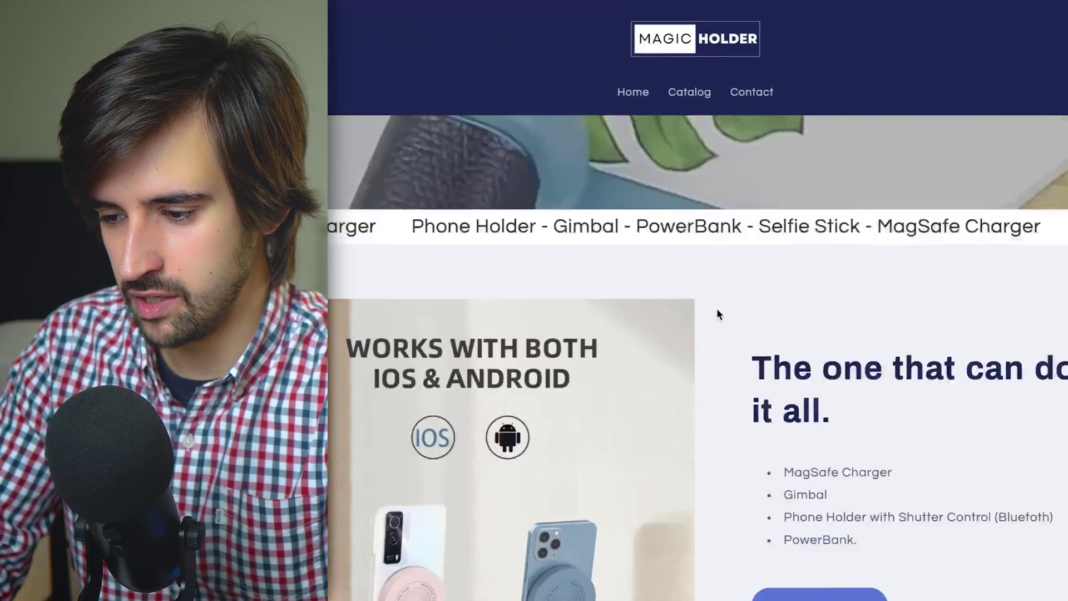
pyautogui.scroll(10, 720, 306)
pyautogui.scroll(8, 725, 293)
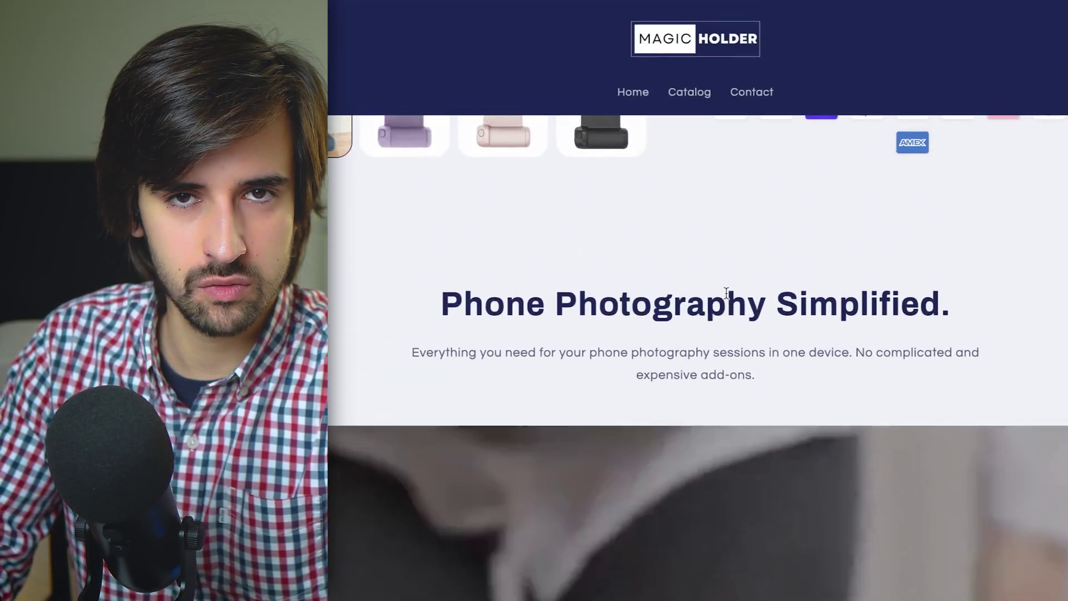
pyautogui.scroll(2, 727, 298)
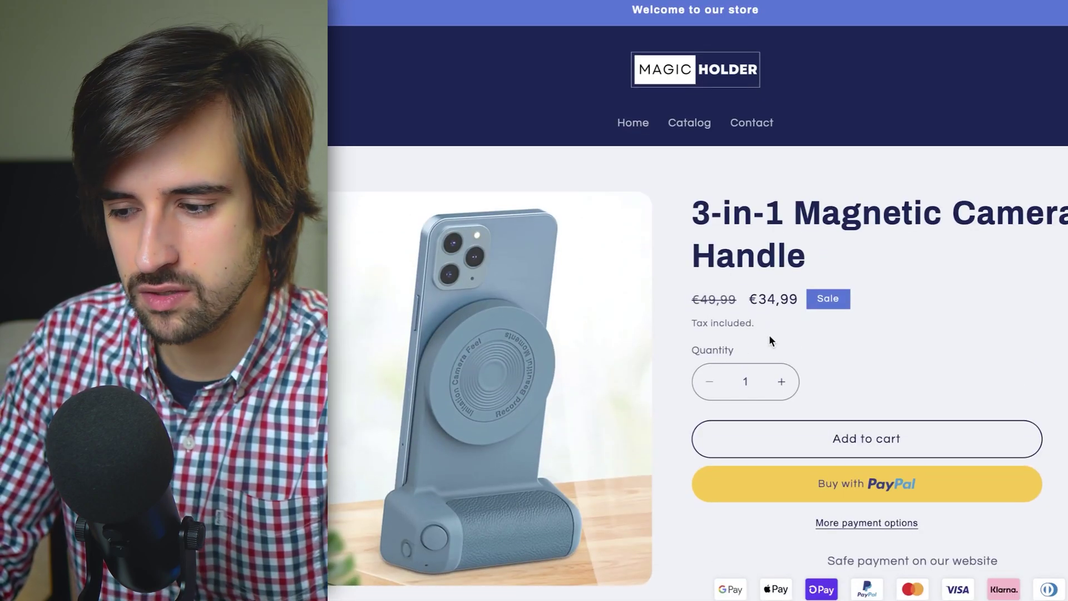
pyautogui.scroll(-12, 770, 339)
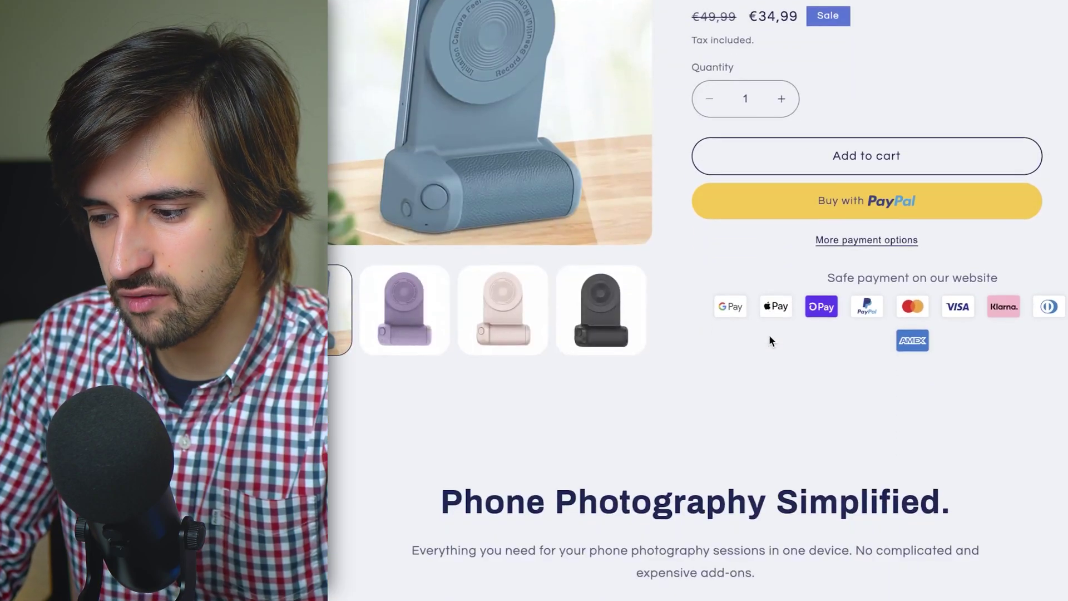
pyautogui.scroll(-12, 770, 337)
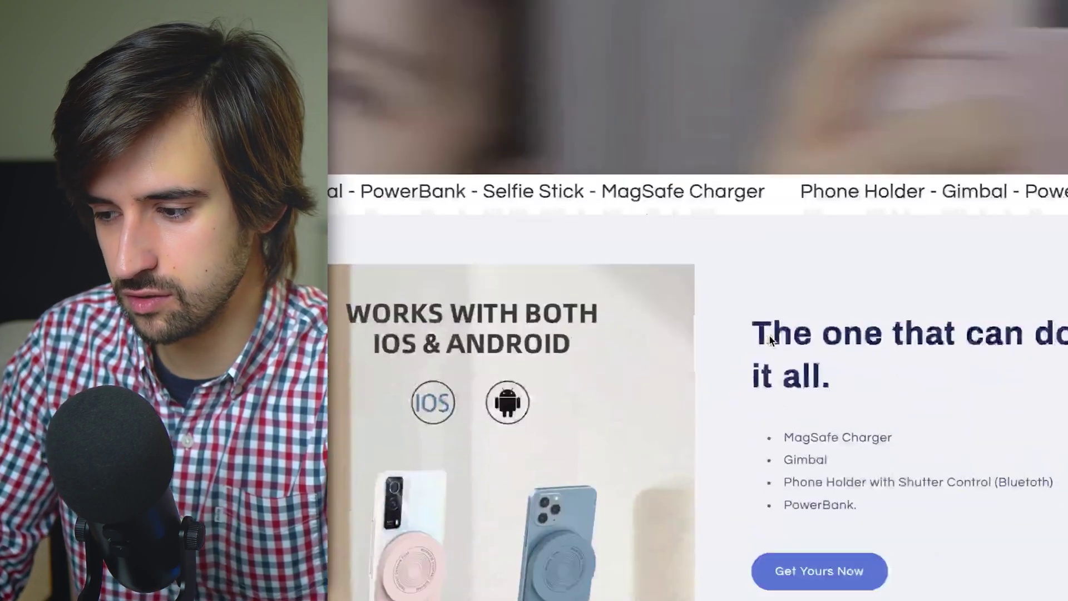
pyautogui.scroll(-4, 769, 335)
pyautogui.scroll(20, 769, 335)
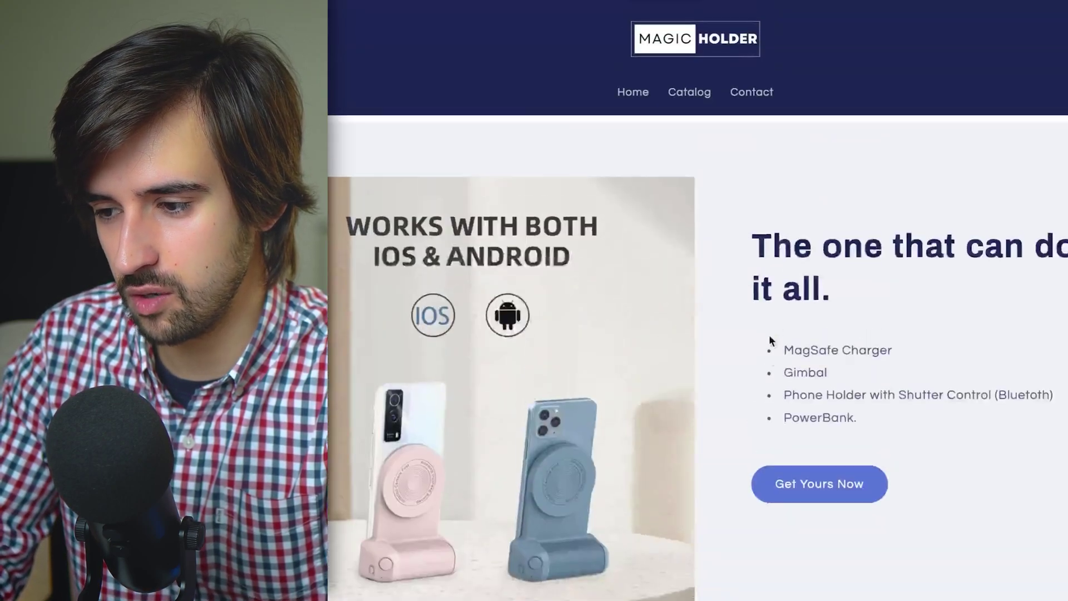